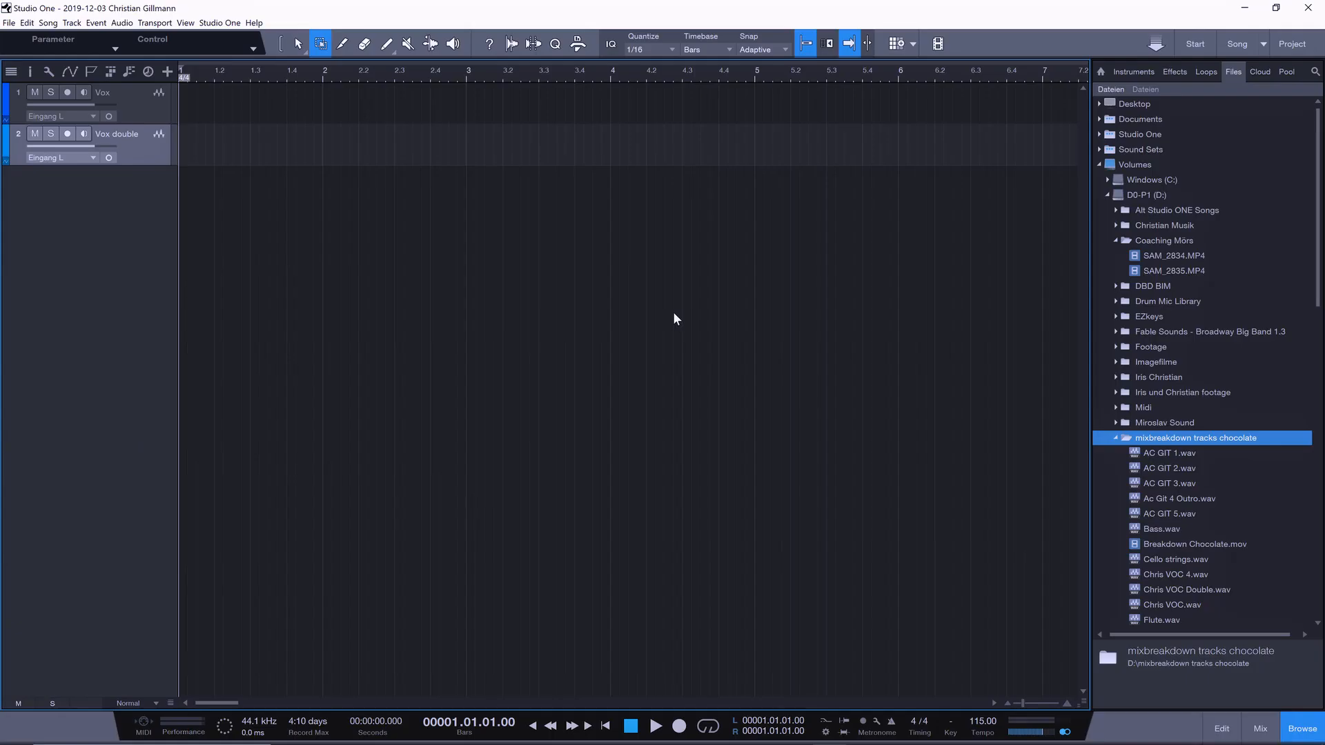
# - Add mono audio tracks named BG1, Kick, snare and hh below the vocal tracks
pyautogui.press('t')
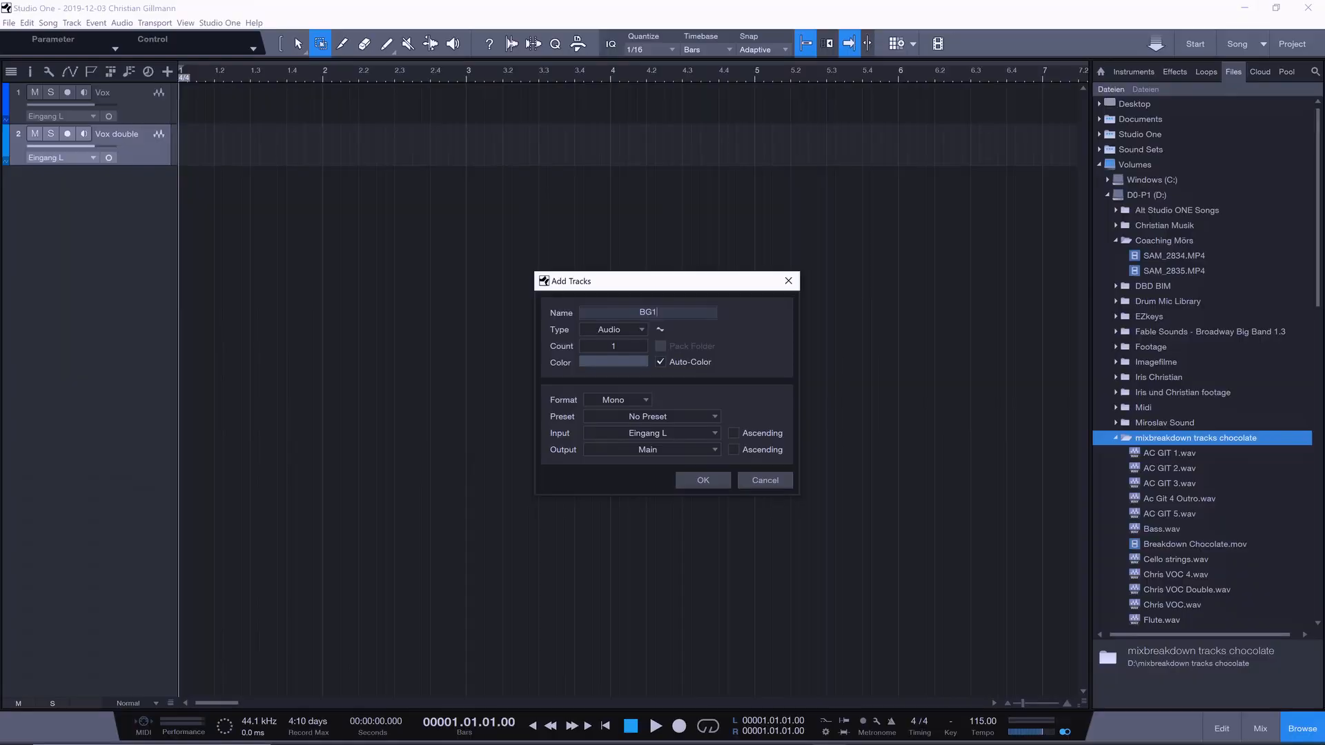
pyautogui.press('Return')
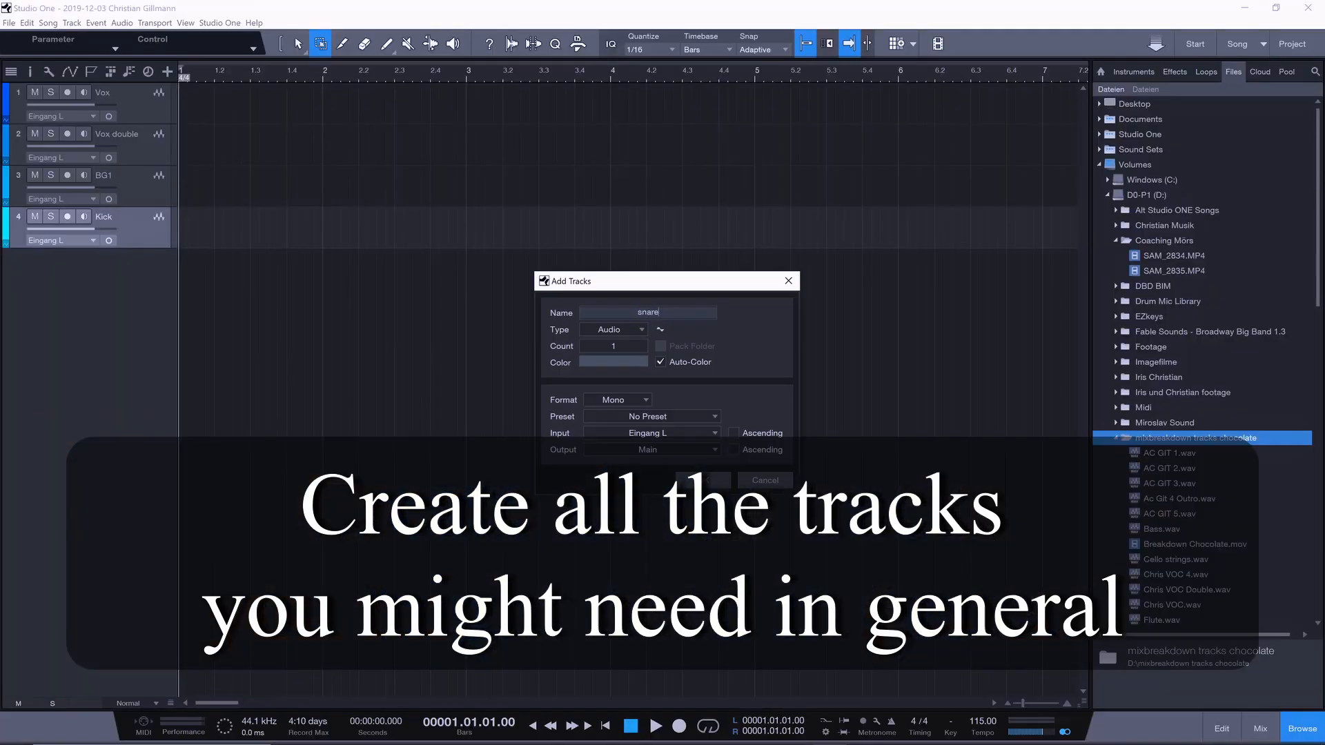
pyautogui.press('Return')
pyautogui.write('thh')
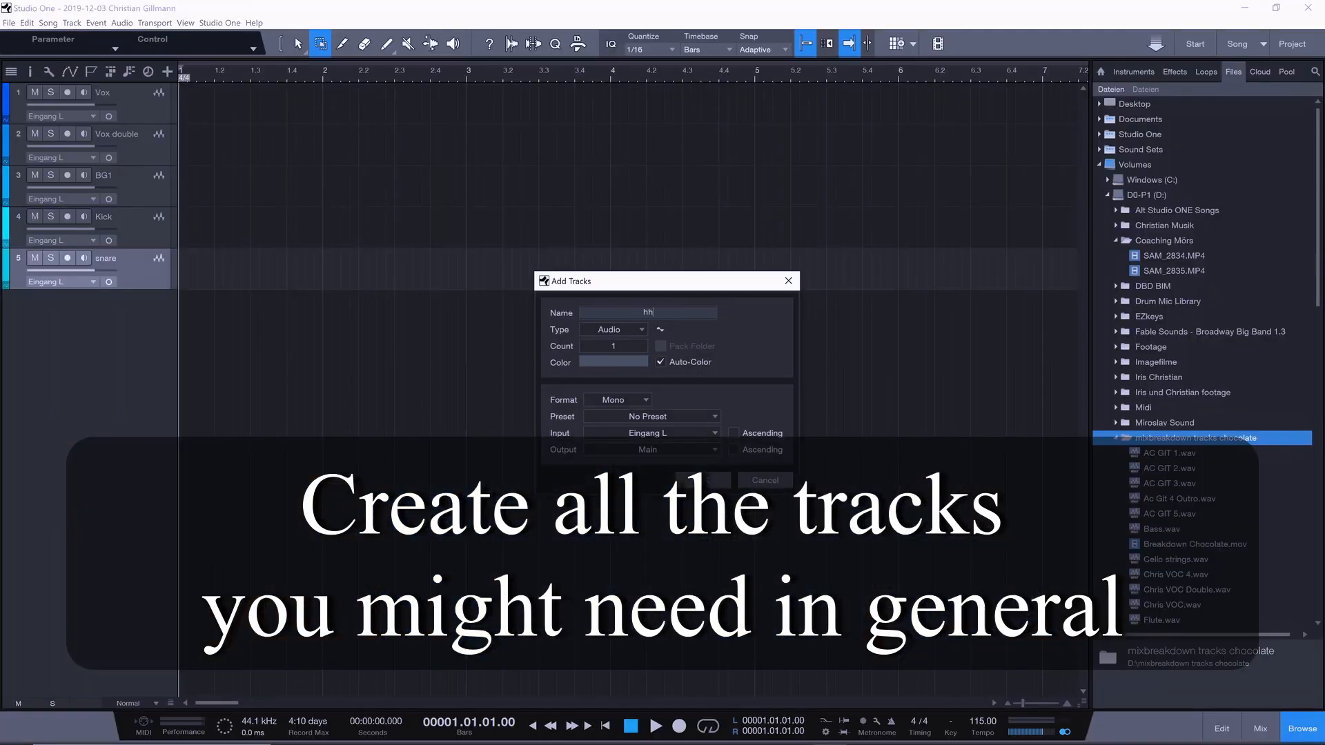
pyautogui.press('Return')
# - Add three more mono audio tracks named tom, oh and room
pyautogui.write('ttom')
pyautogui.press('Return')
pyautogui.write('toh')
pyautogui.press('Return')
pyautogui.write('t')
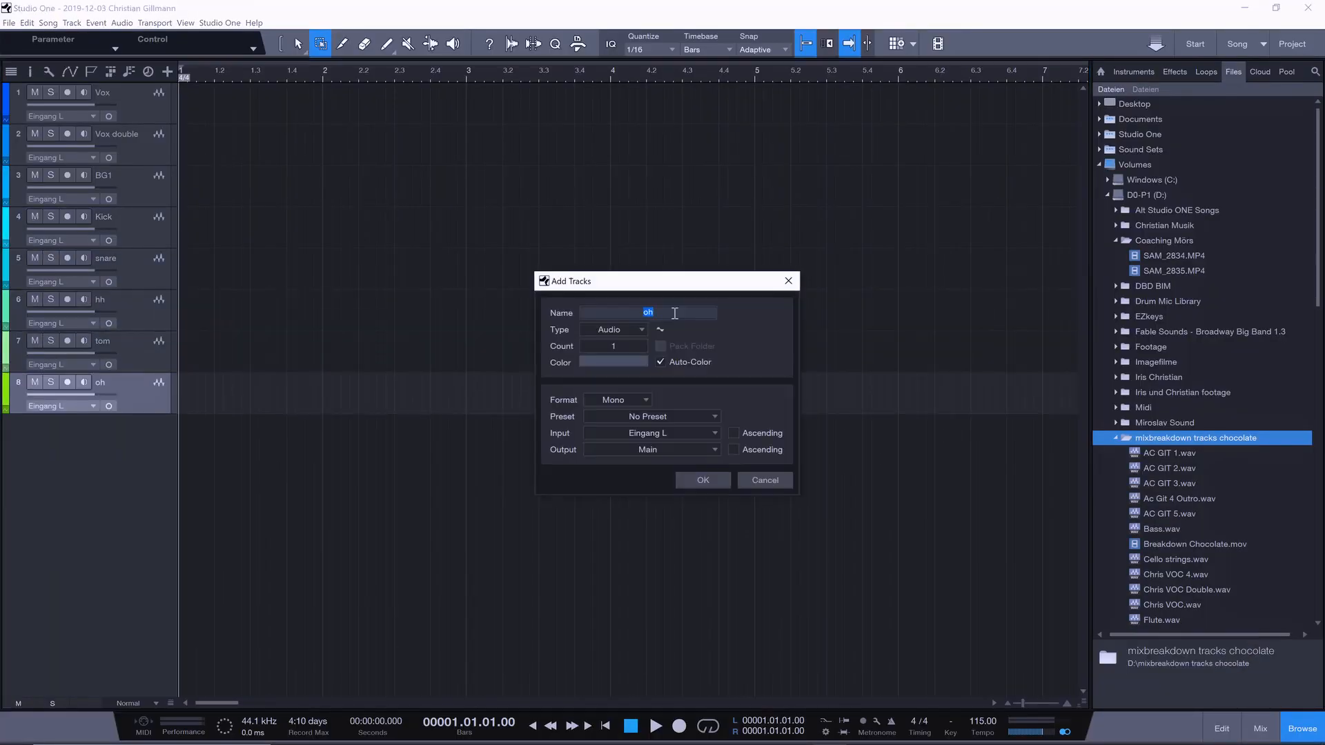
pyautogui.write('room')
pyautogui.press('Return')
# - Add two more mono audio tracks named perc and strings
pyautogui.write('tperc')
pyautogui.press('Return')
pyautogui.write('tstrinngs')
pyautogui.press('BackSpace')
pyautogui.press('BackSpace')
pyautogui.press('BackSpace')
pyautogui.write('g')
pyautogui.press('Return')
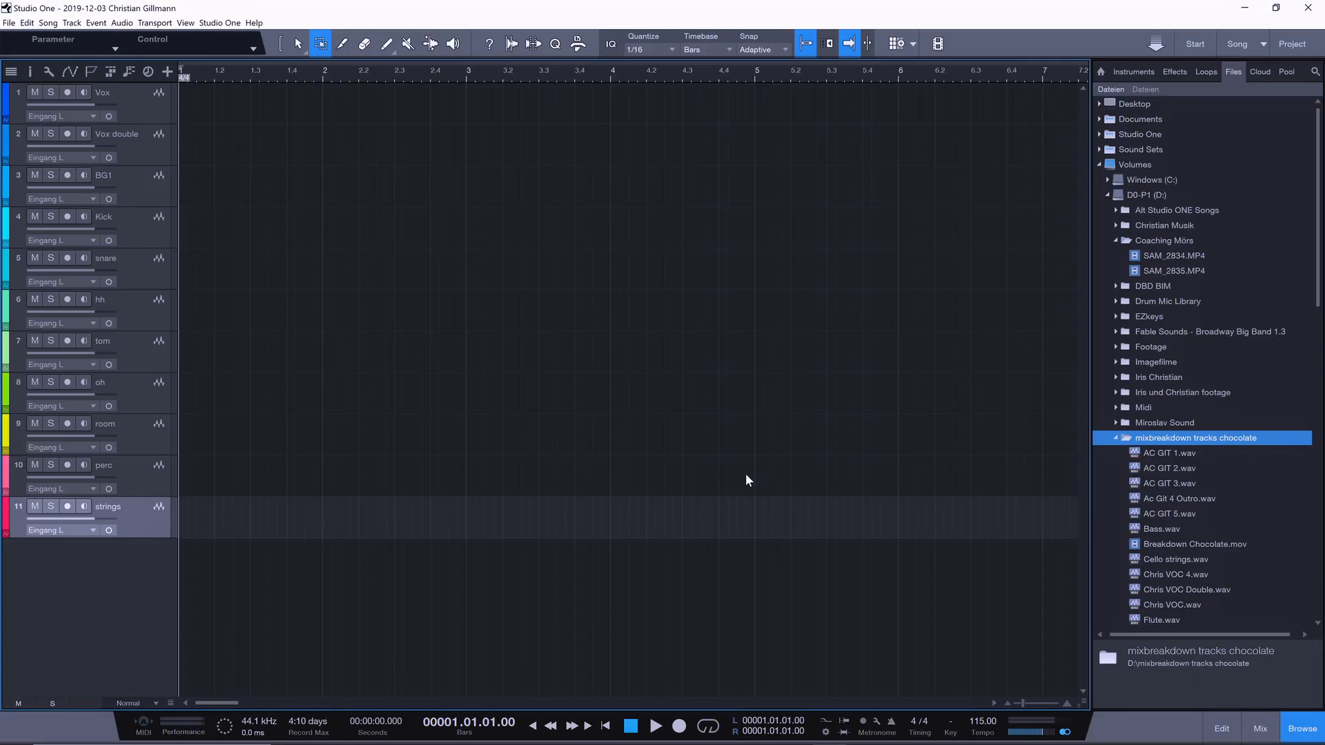
# - Show the channel mixer and add four bus channels named 1176, LA2A, Dist and Fair
pyautogui.press('F3')
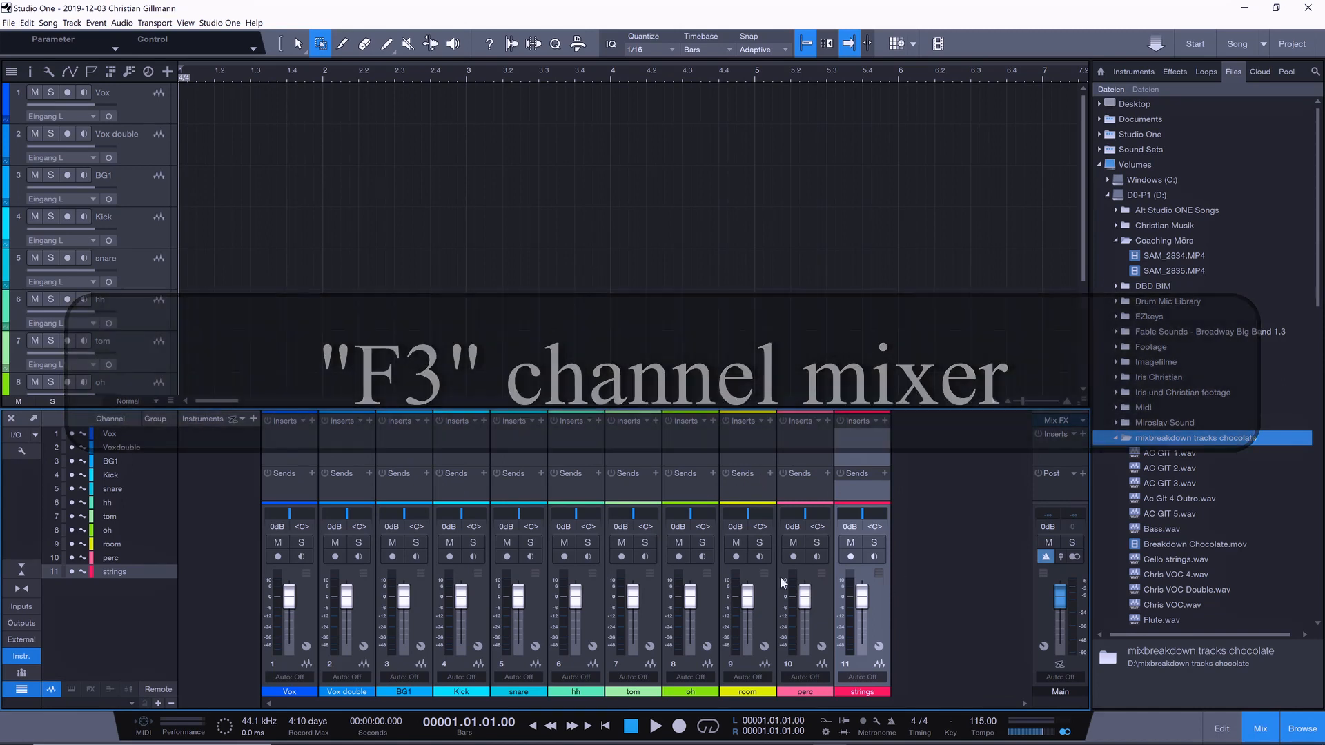
pyautogui.rightClick(980, 619)
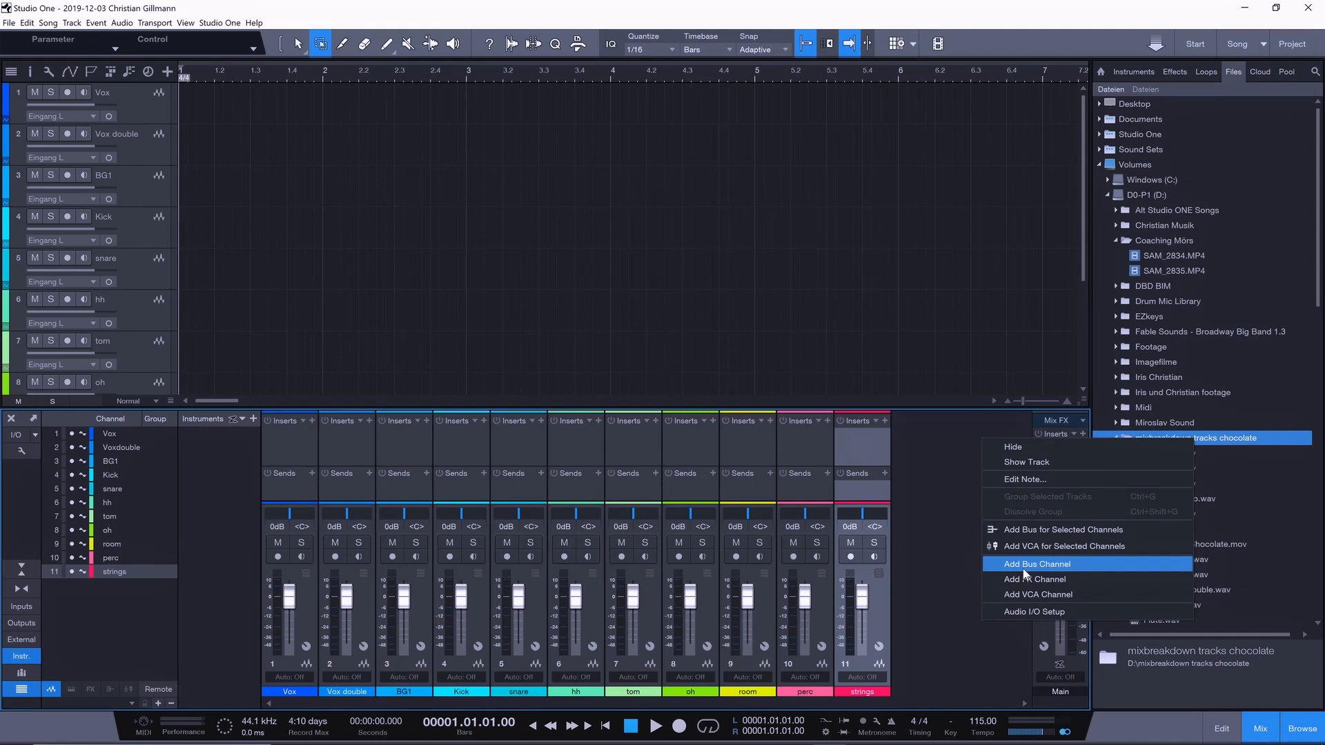
pyautogui.click(1023, 566)
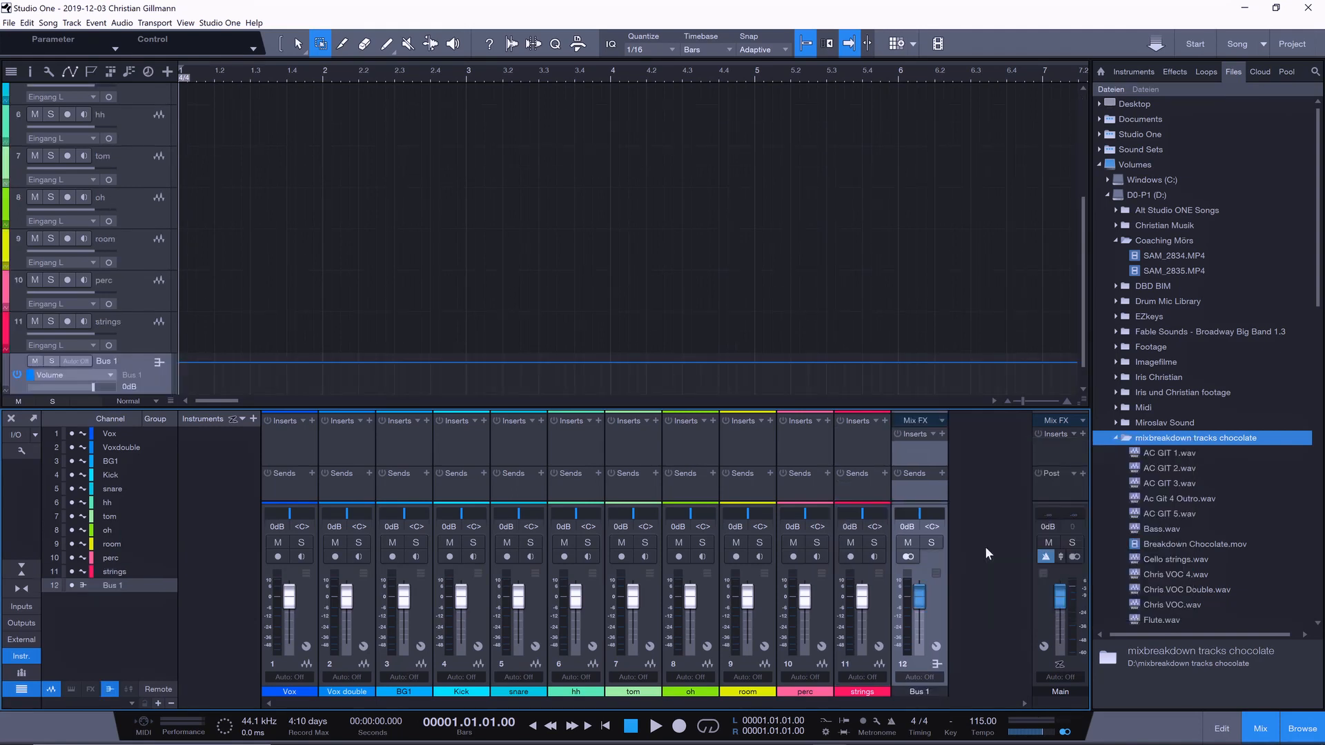
pyautogui.rightClick(984, 541)
pyautogui.click(1003, 485)
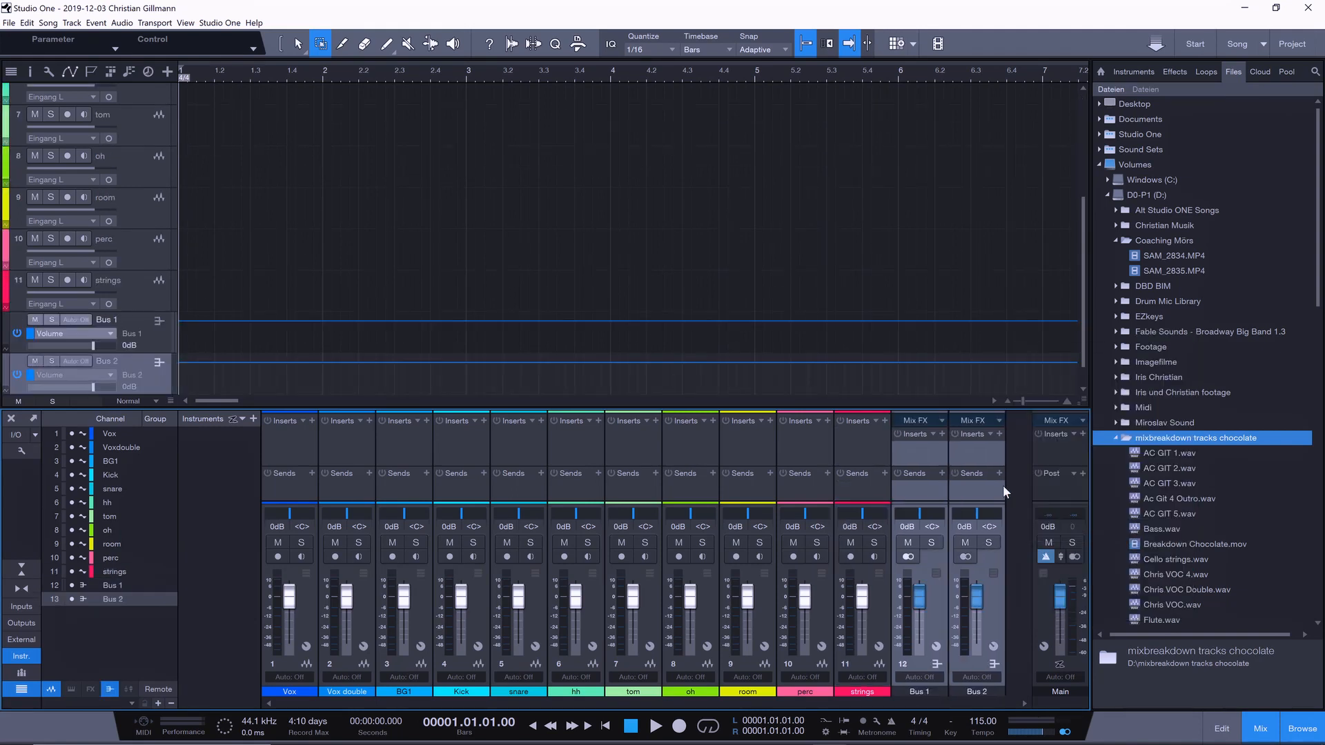
pyautogui.rightClick(1013, 507)
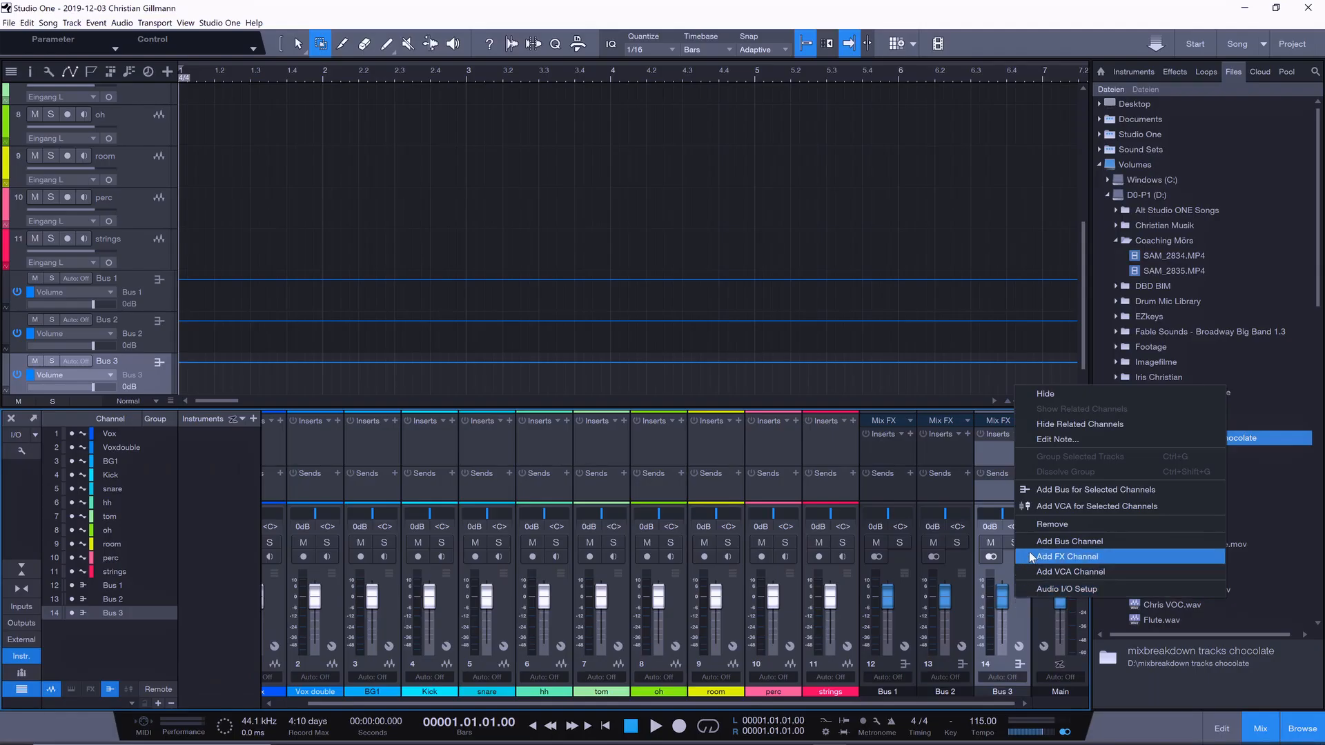
pyautogui.click(1030, 555)
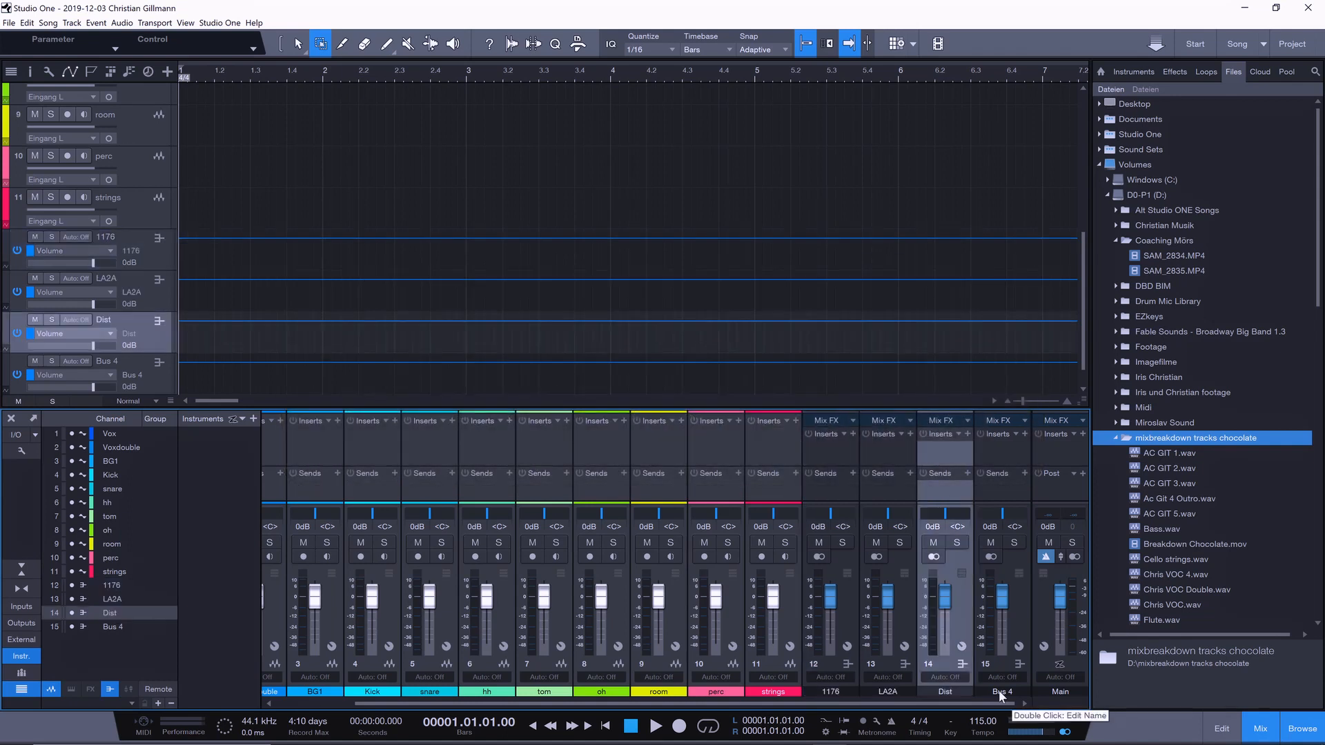
pyautogui.click(999, 690)
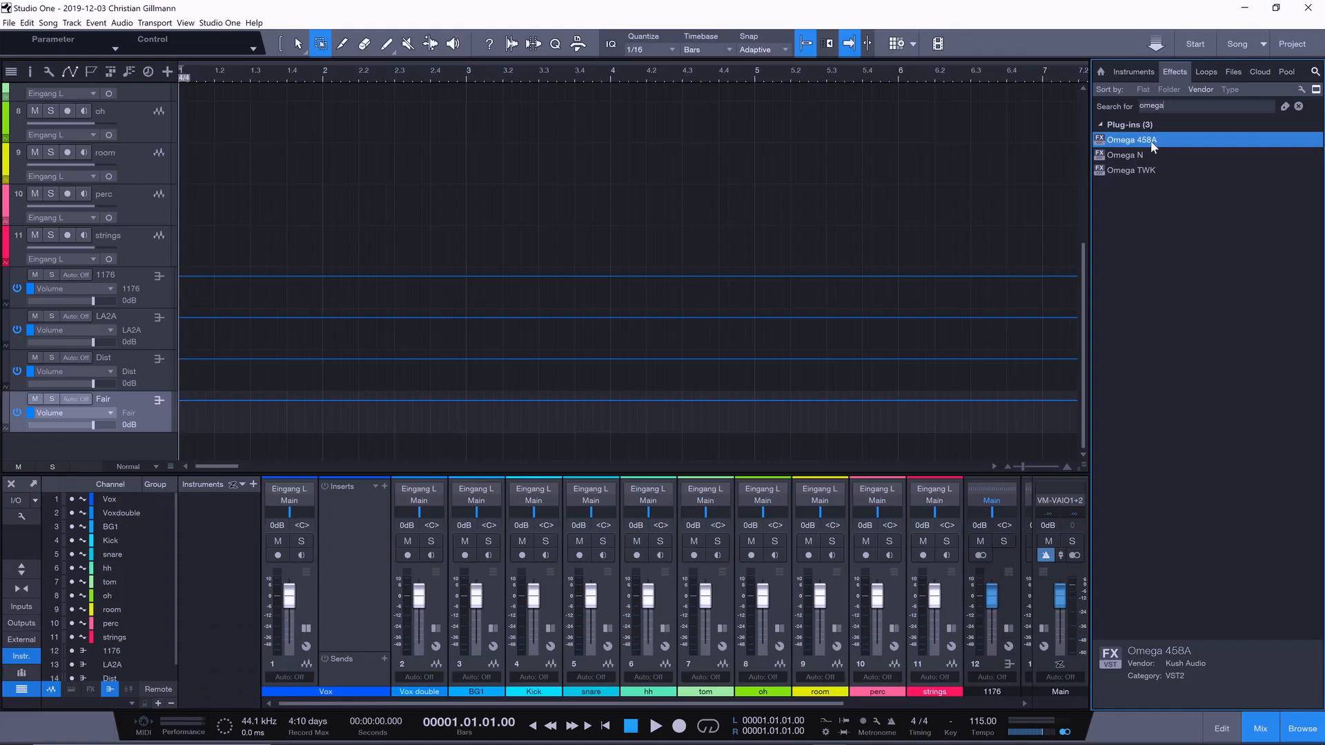
# - Insert Omega 458A and FabFilter Pro-Q on the Vox channel and start shaping its EQ curve
pyautogui.moveTo(1145, 142); pyautogui.dragTo(360, 552)
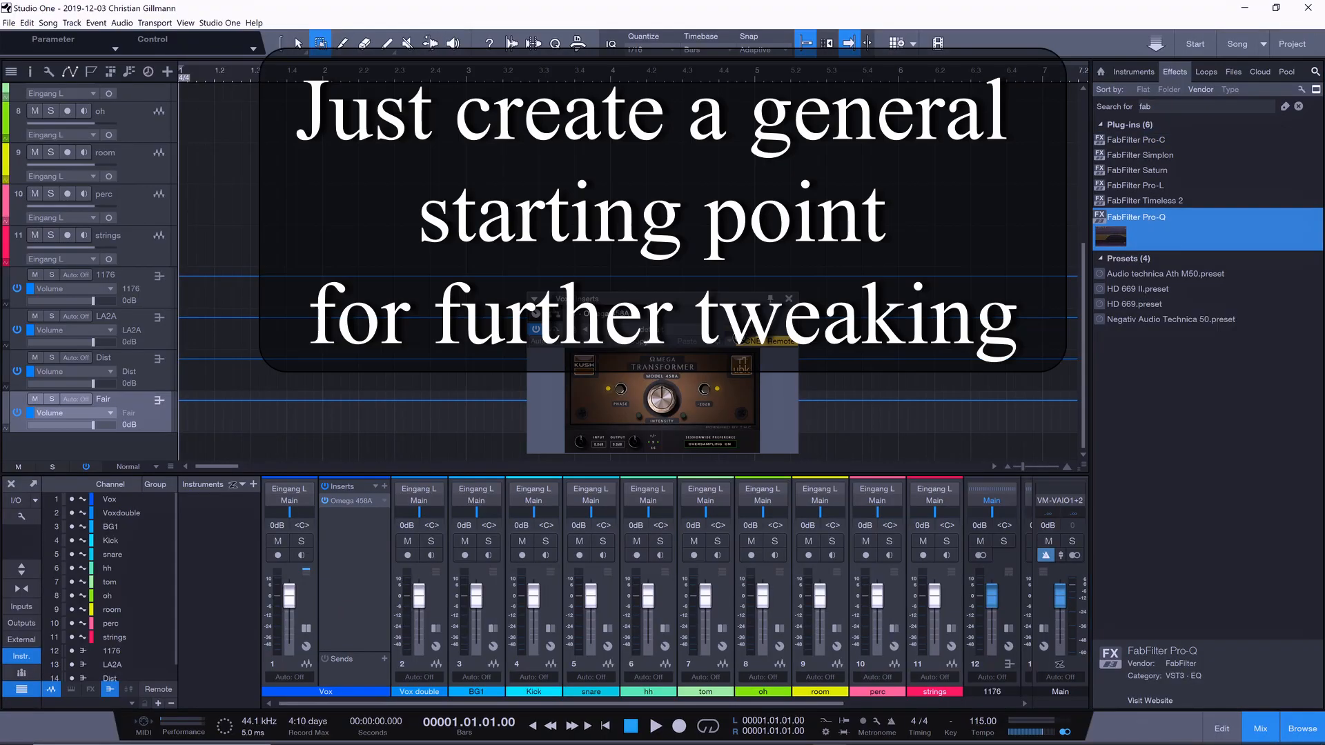
pyautogui.moveTo(1136, 217); pyautogui.dragTo(365, 579)
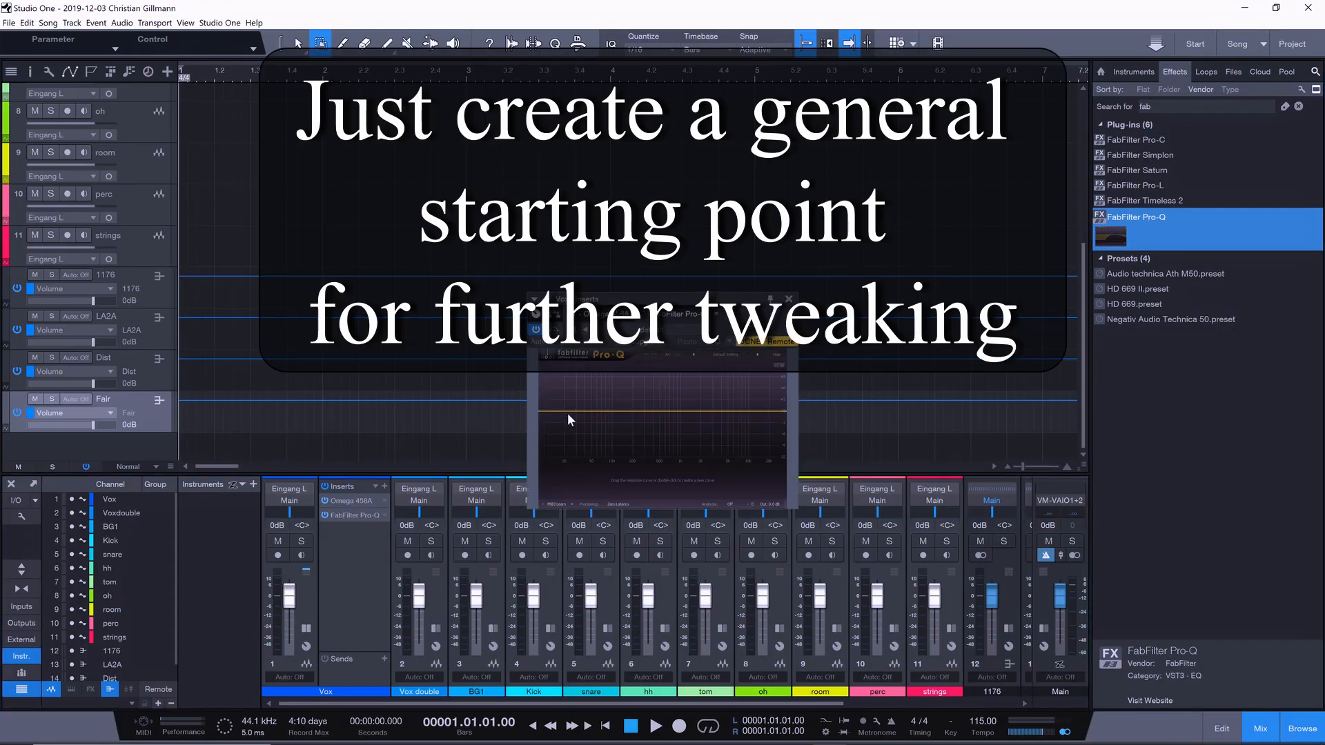
pyautogui.doubleClick(568, 413)
pyautogui.rightClick(575, 417)
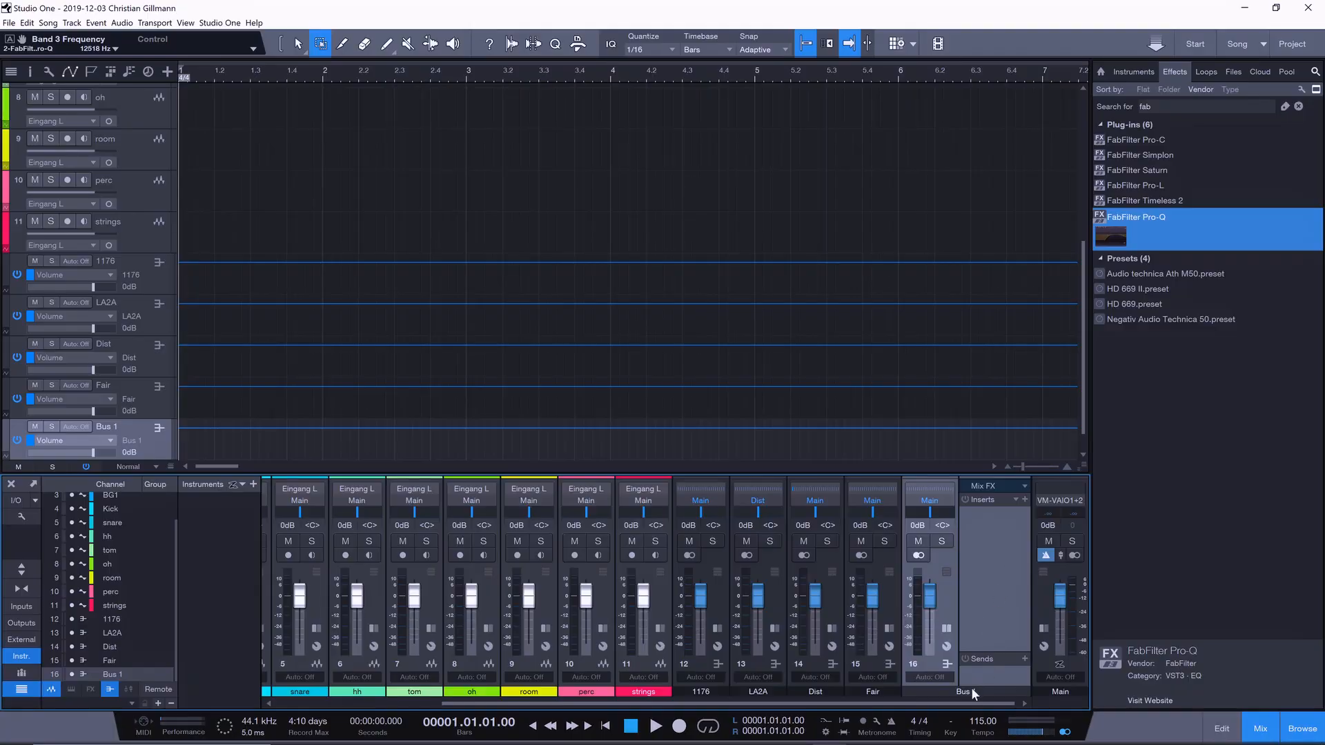
# - Rename the newly added bus as REV and clear the effects search
pyautogui.doubleClick(972, 691)
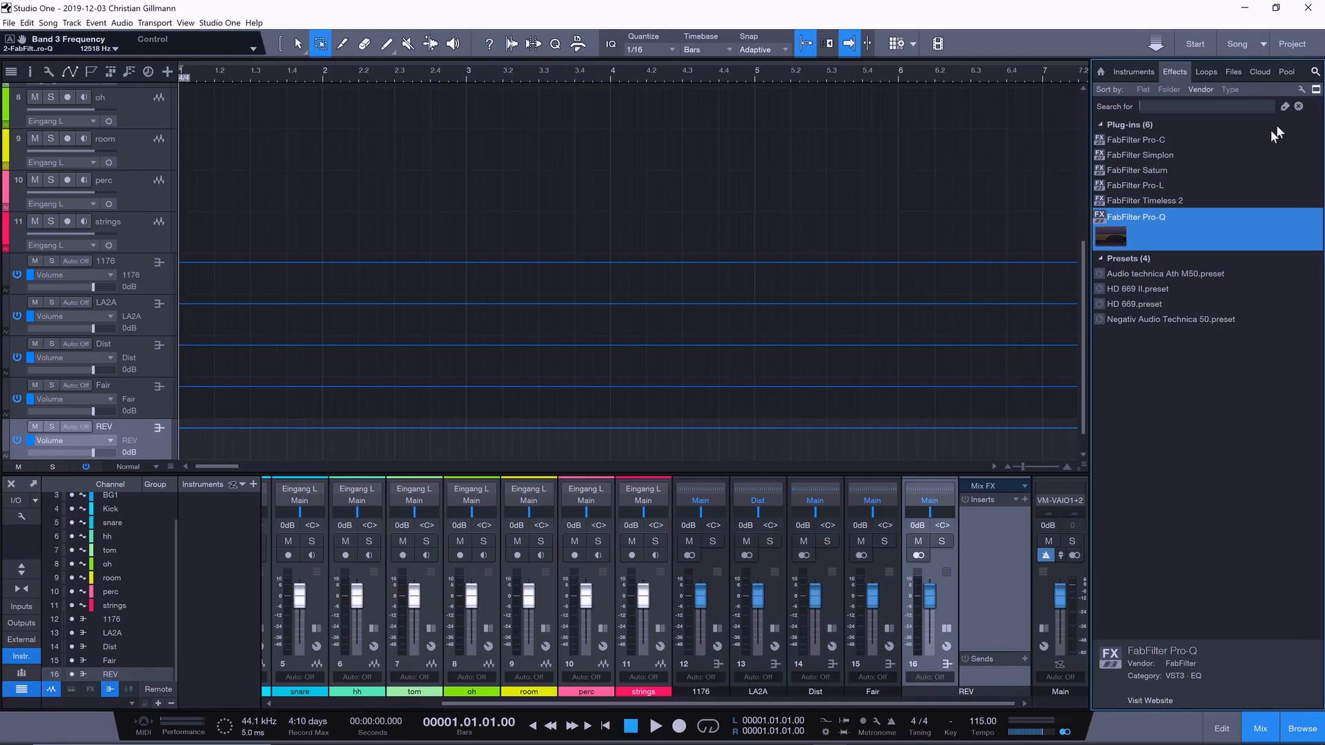
pyautogui.click(1297, 107)
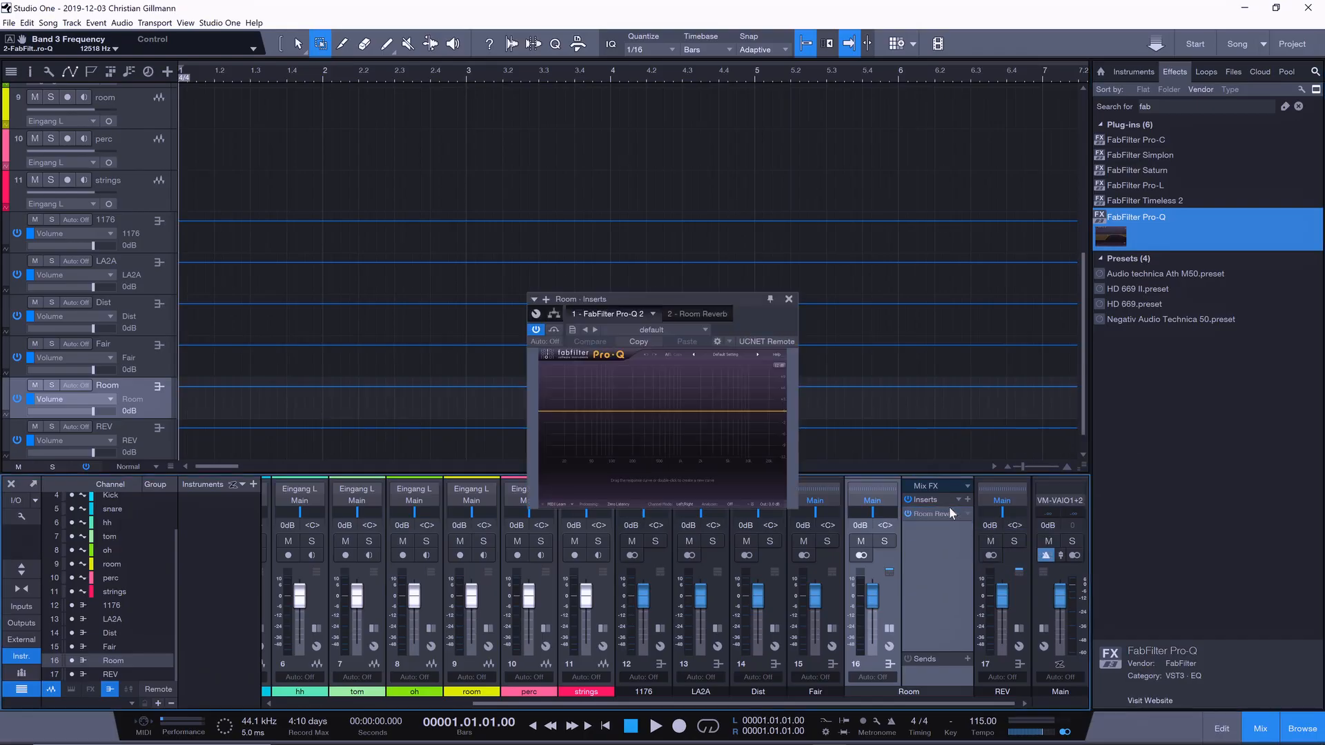
# - Apply a low cut at about 416 Hz and a high cut in the Room bus's FabFilter Pro-Q
pyautogui.doubleClick(612, 413)
pyautogui.rightClick(616, 422)
pyautogui.moveTo(650, 447)
pyautogui.click(753, 471)
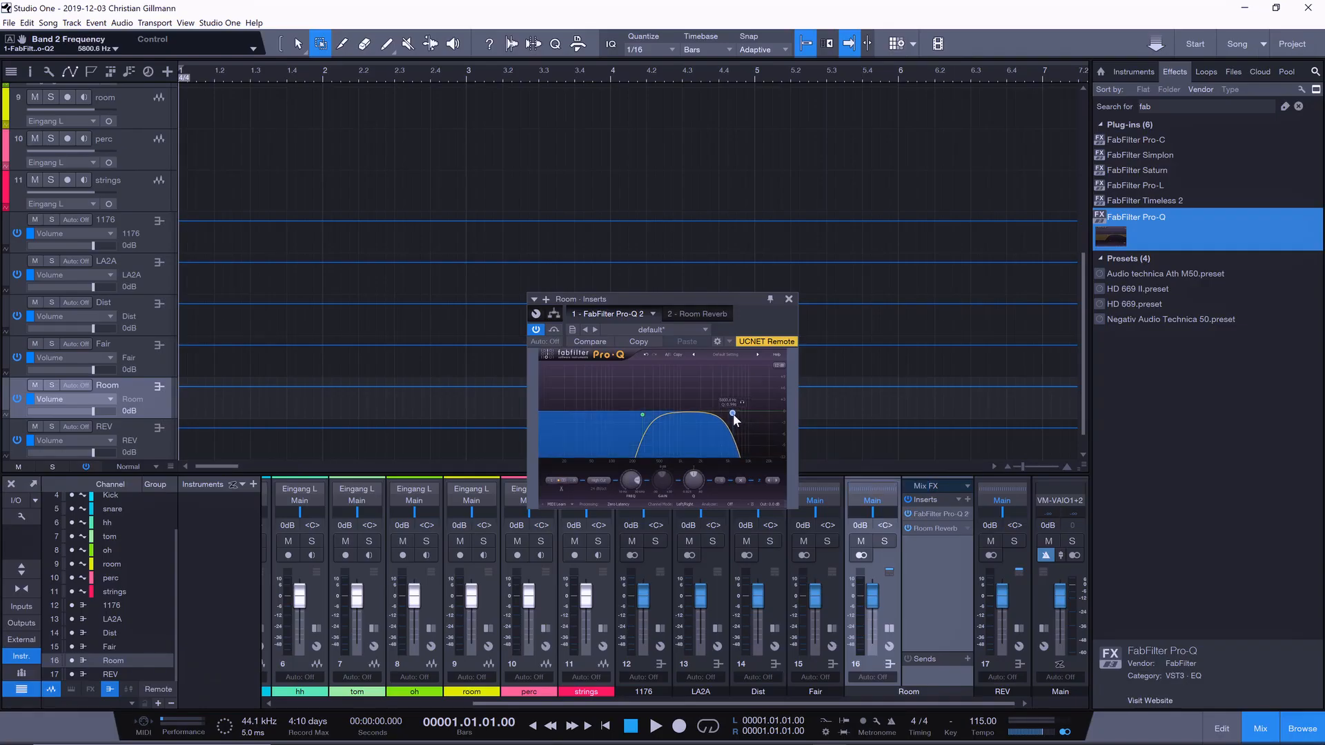
pyautogui.click(789, 299)
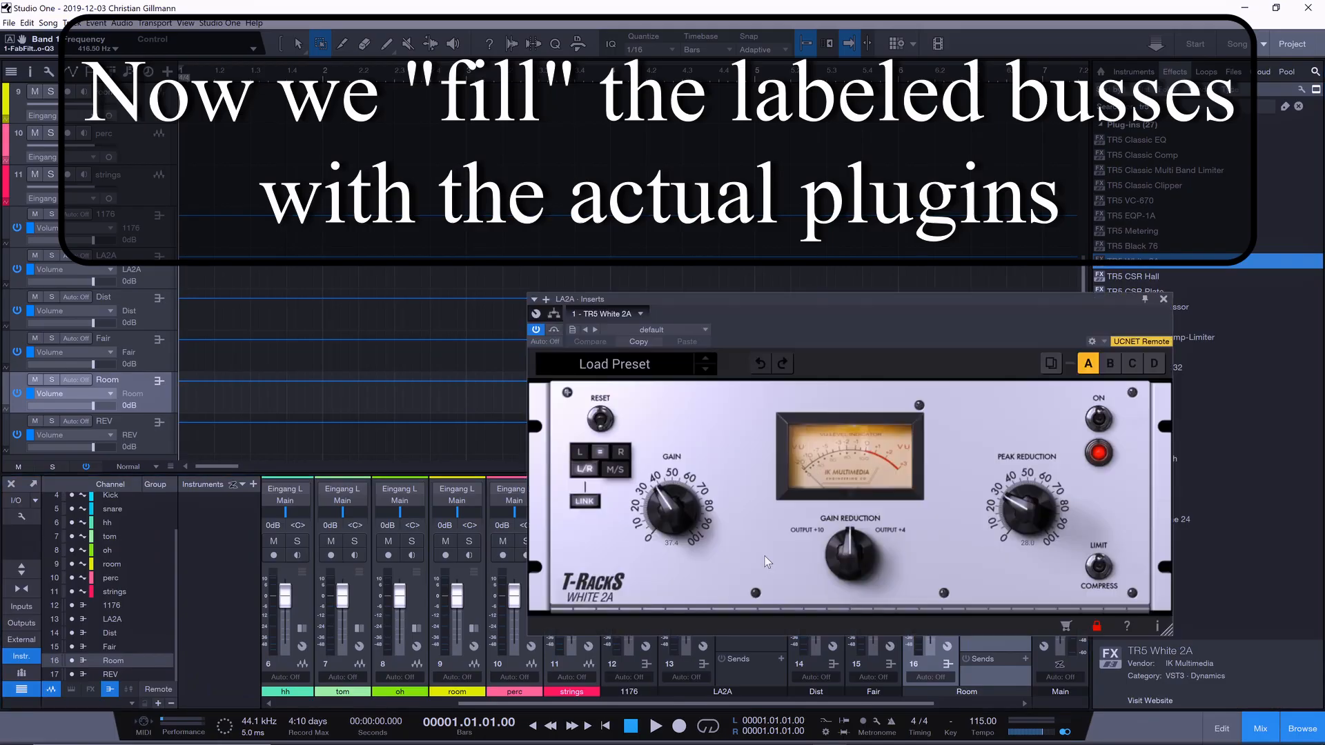
# - Close the LA2A bus's TR5 White 2A window and insert TR5 Black 76 on the 1176 bus
pyautogui.click(1164, 301)
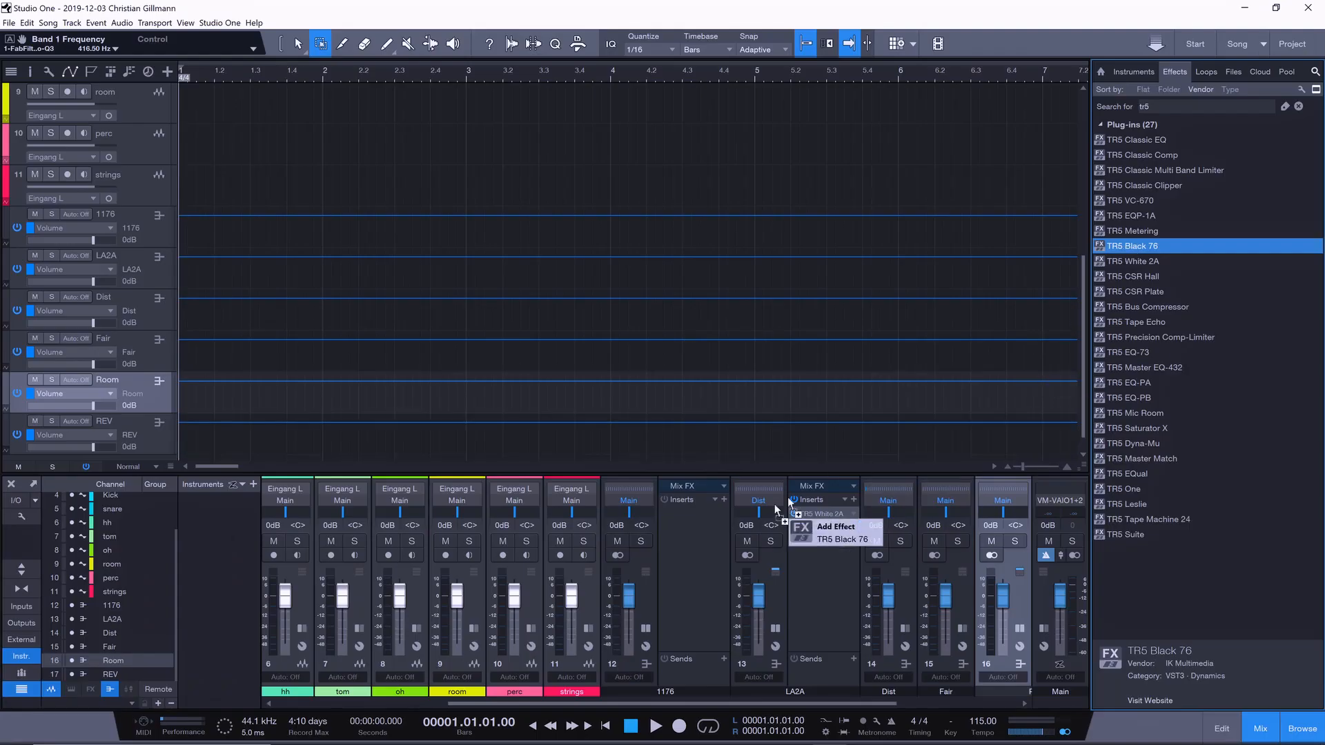
pyautogui.moveTo(774, 504); pyautogui.dragTo(708, 547)
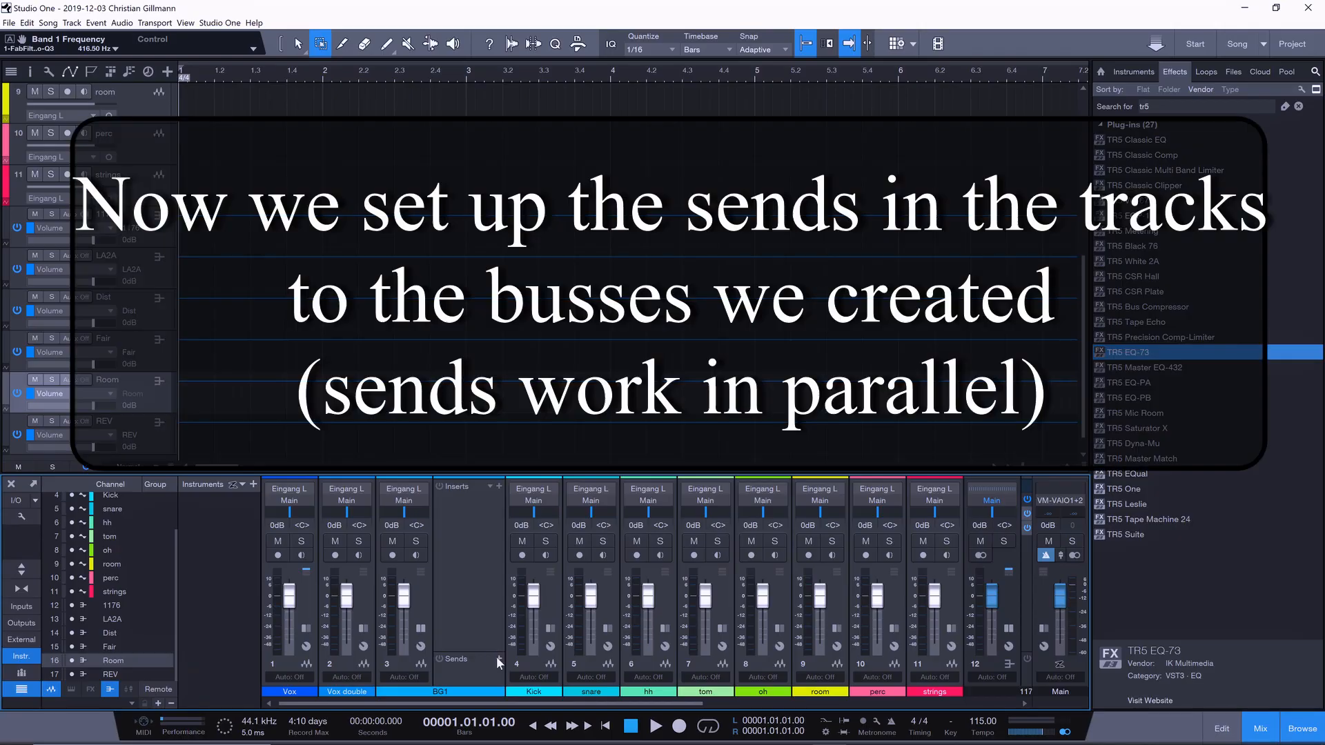
# - Add a send from the BG1 channel to the Fair bus and enlarge the channel's sends area
pyautogui.click(498, 656)
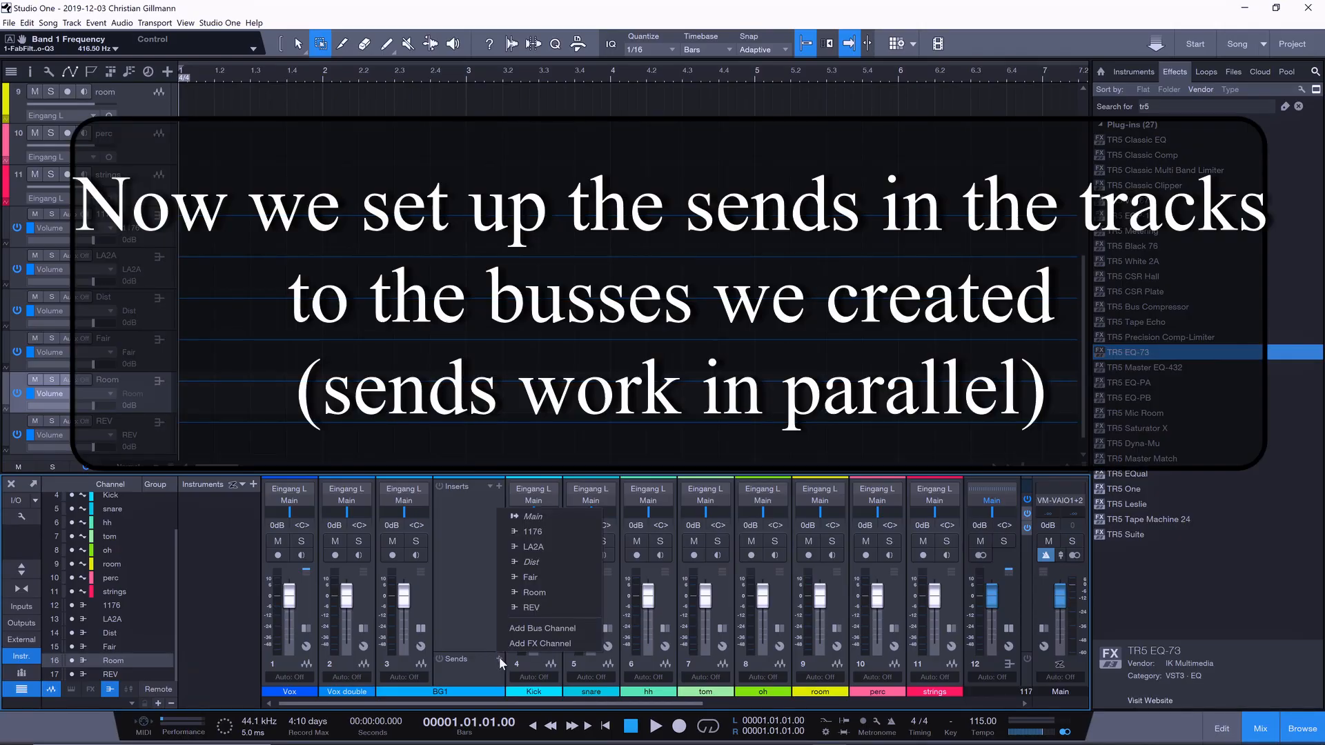
pyautogui.click(531, 580)
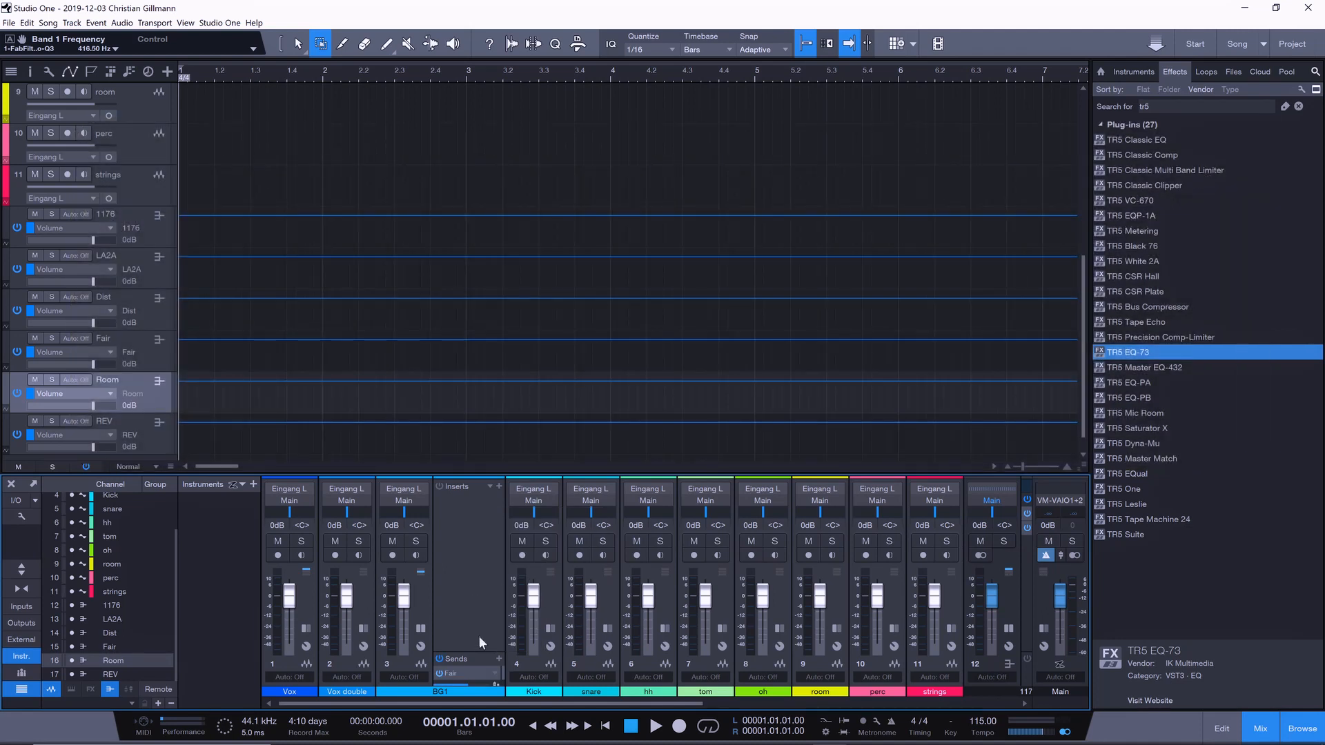
pyautogui.moveTo(472, 652); pyautogui.dragTo(471, 600)
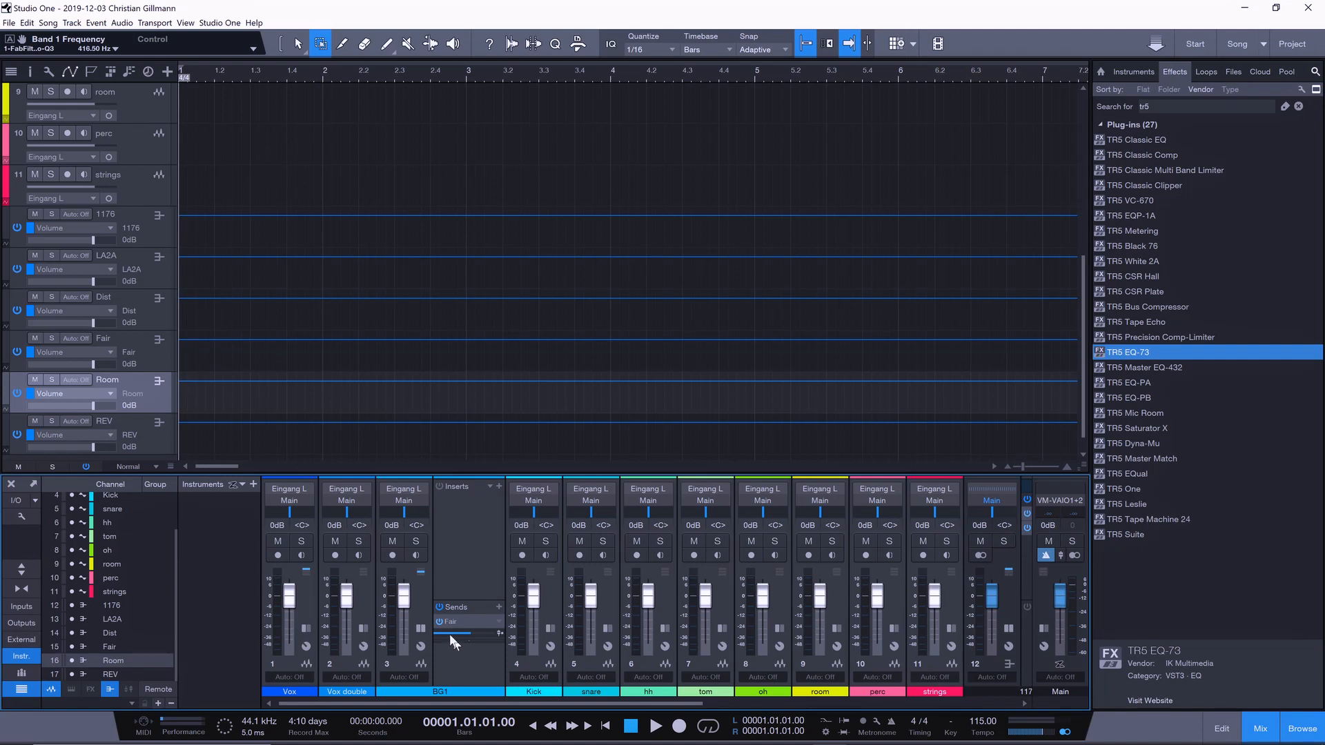
# - Duplicate the BG1 track with its send and expand the copy's mixer channel
pyautogui.click(419, 598)
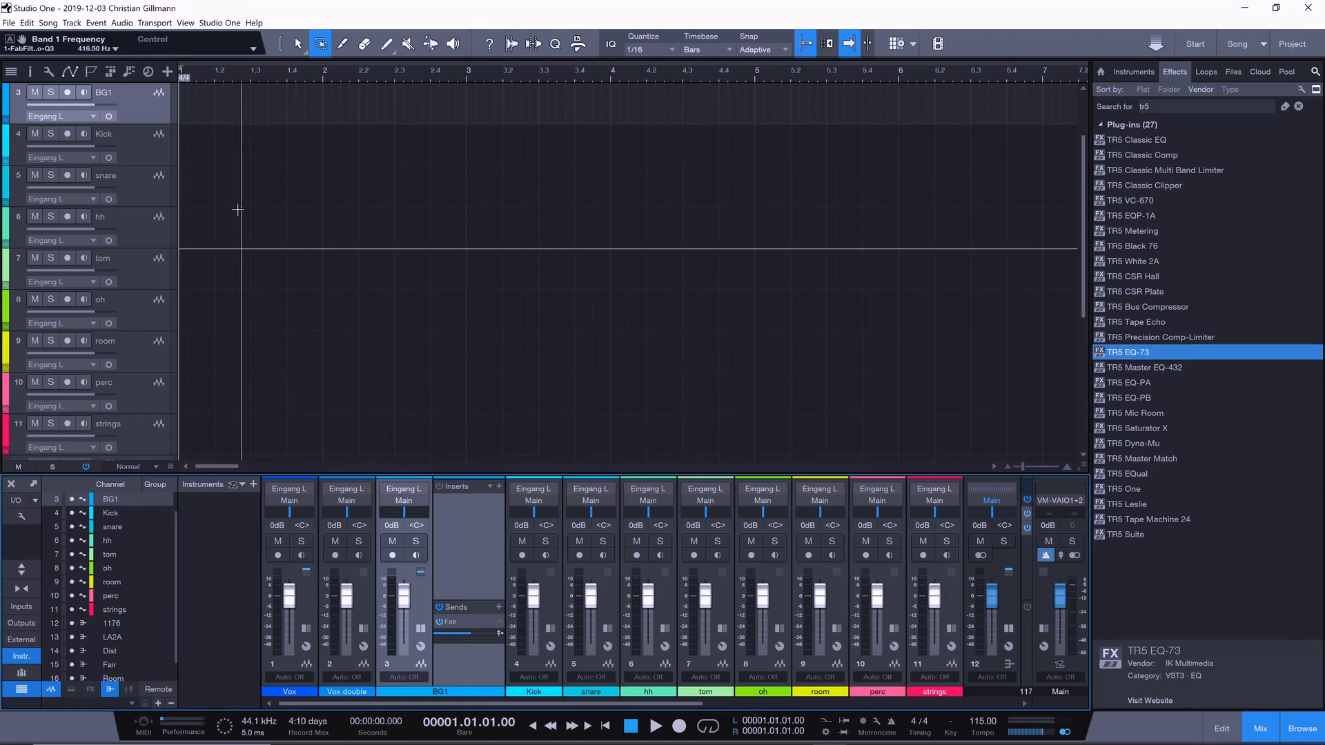
pyautogui.moveTo(145, 115); pyautogui.dragTo(142, 130)
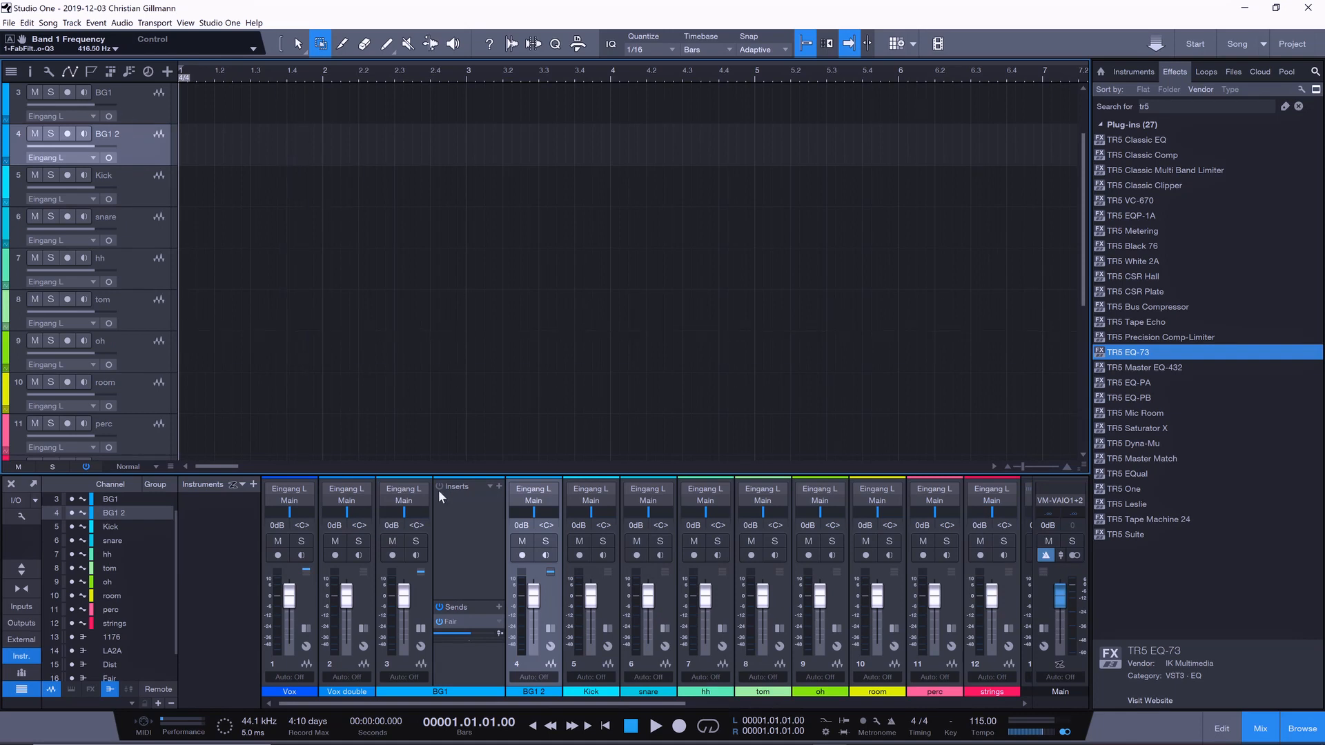
pyautogui.click(551, 630)
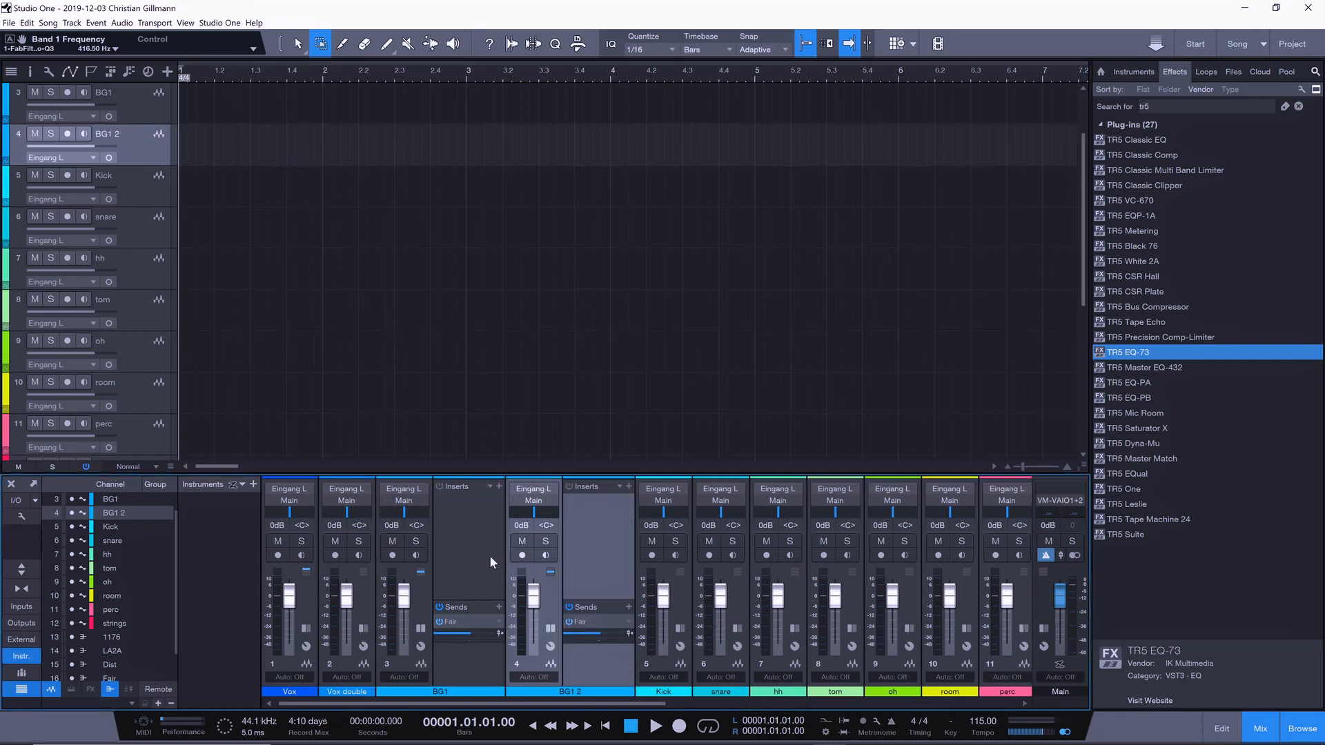
# - Pan BG1 fully left and BG1 2 fully right, panning their Fair sends to match
pyautogui.moveTo(392, 519); pyautogui.dragTo(372, 520)
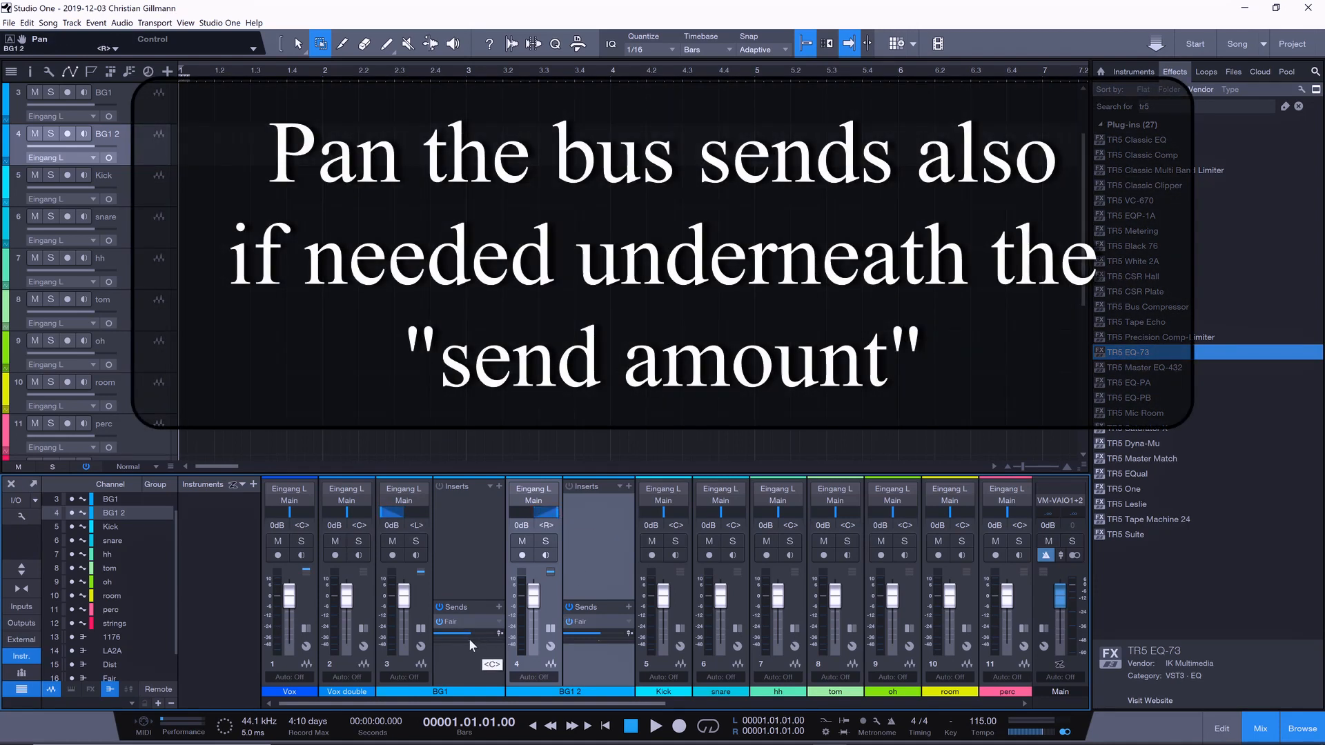
pyautogui.moveTo(599, 640); pyautogui.dragTo(636, 641)
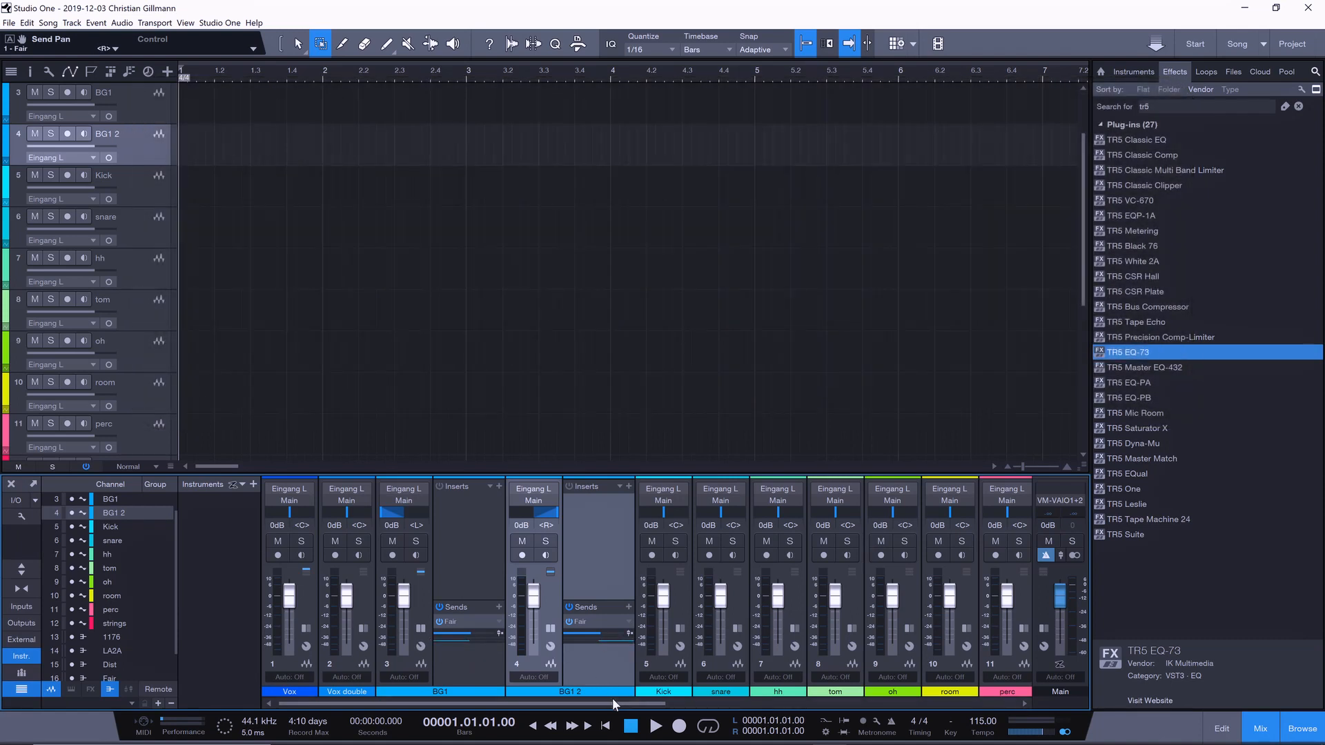
# - Add sends to the REV bus on the Vox, BG1 and BG1 2 channels
pyautogui.moveTo(611, 701); pyautogui.dragTo(989, 692)
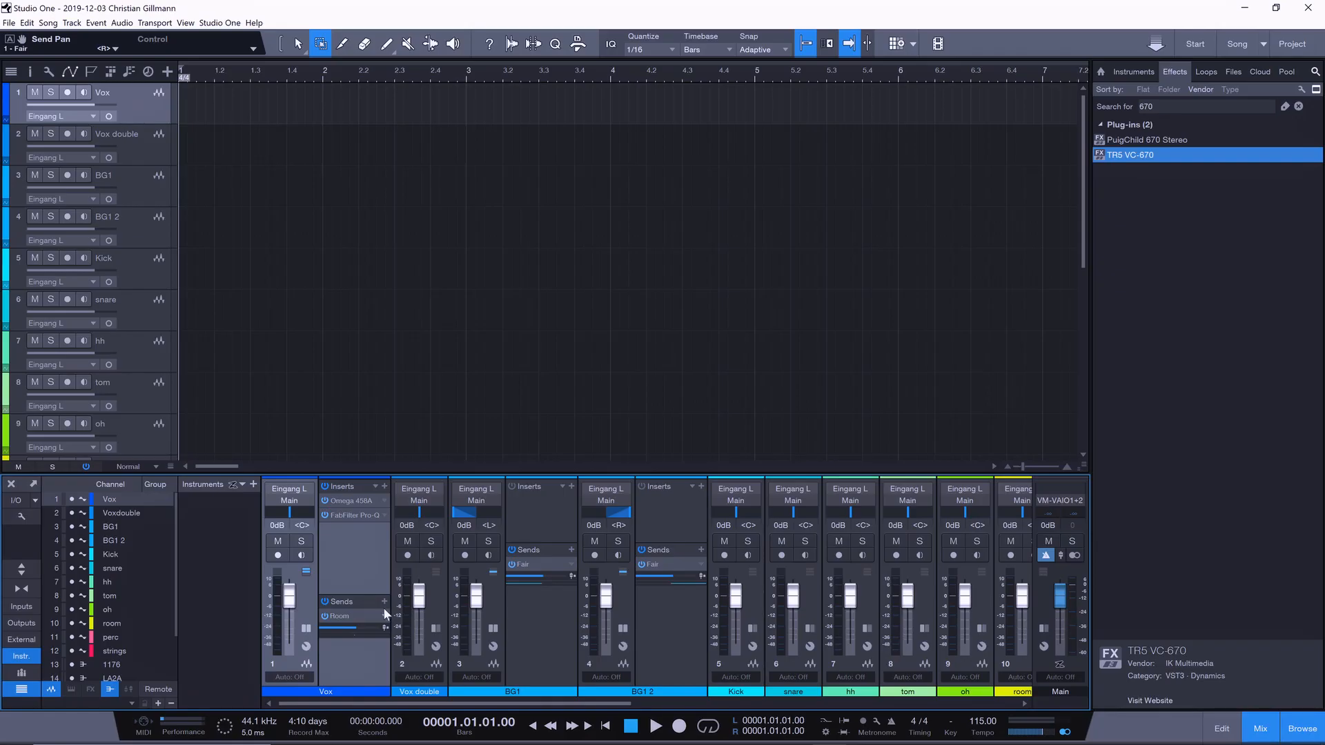
pyautogui.click(383, 601)
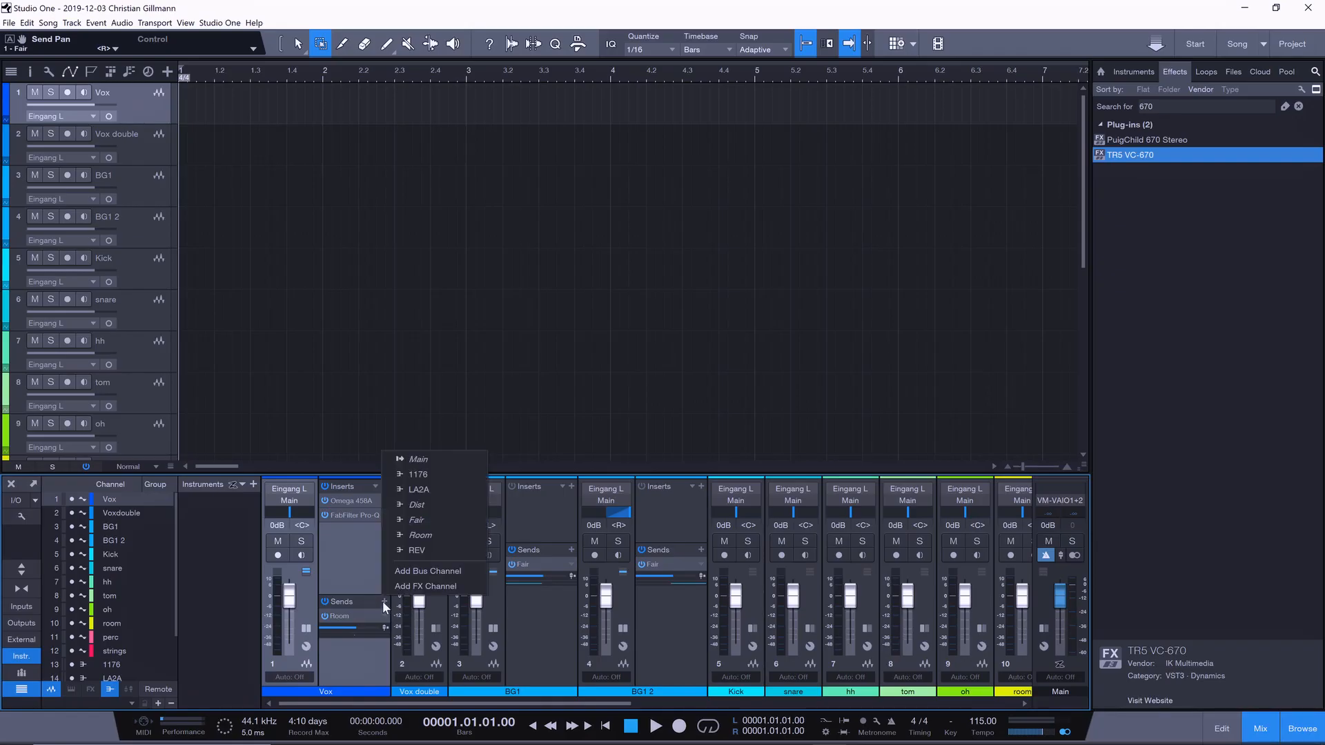
pyautogui.click(401, 555)
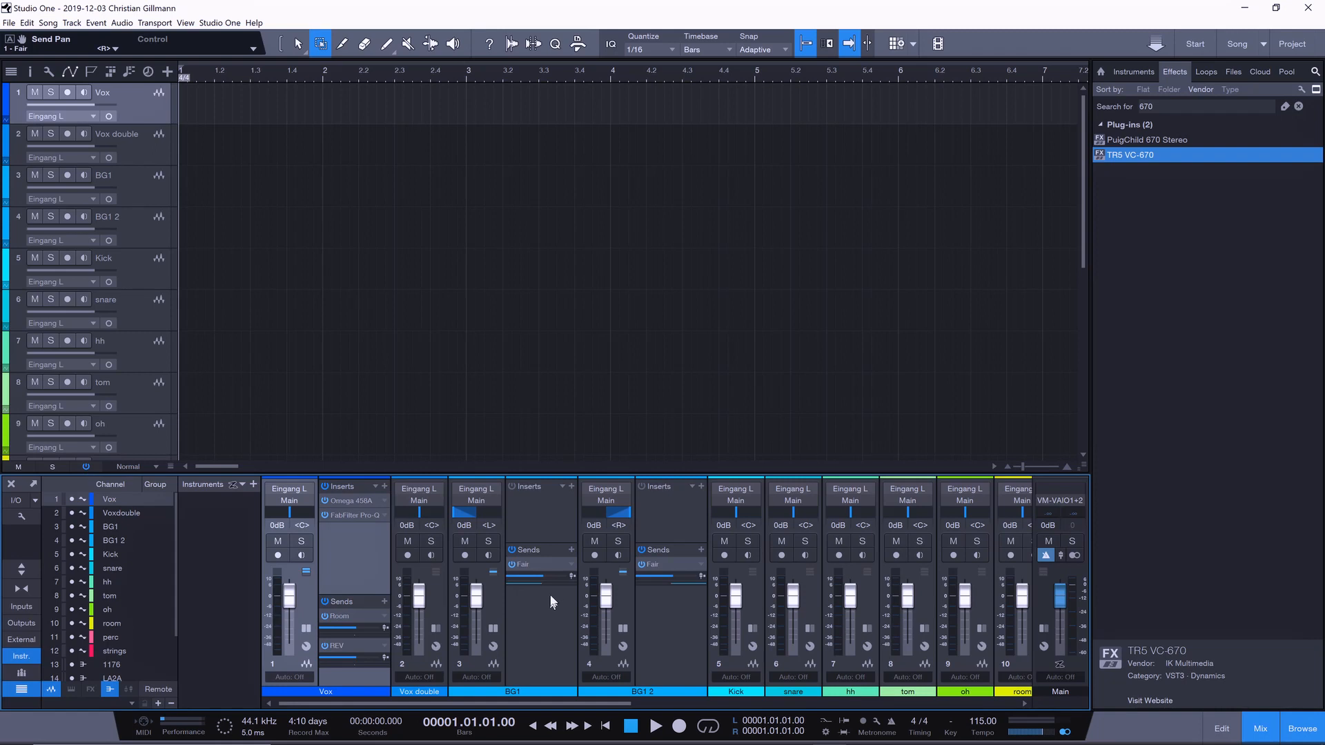
pyautogui.click(571, 549)
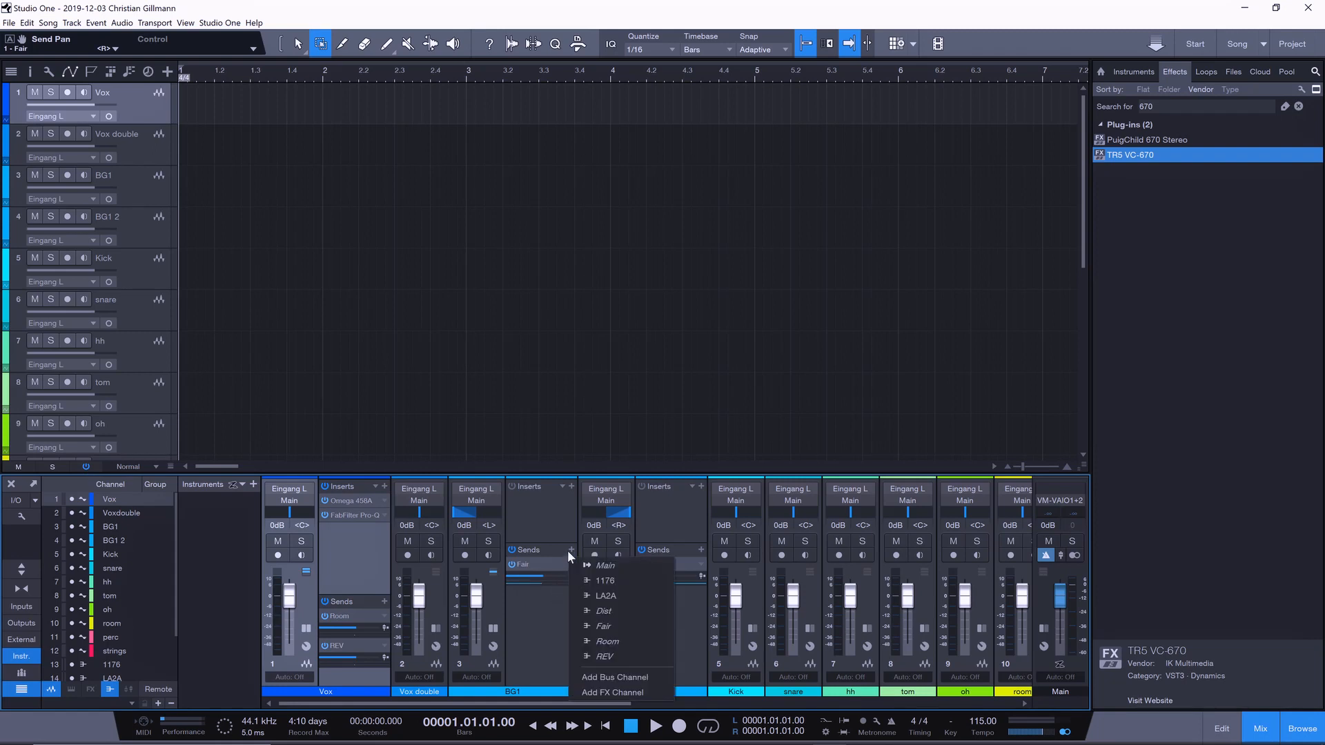
pyautogui.click(607, 655)
pyautogui.click(700, 549)
pyautogui.click(731, 652)
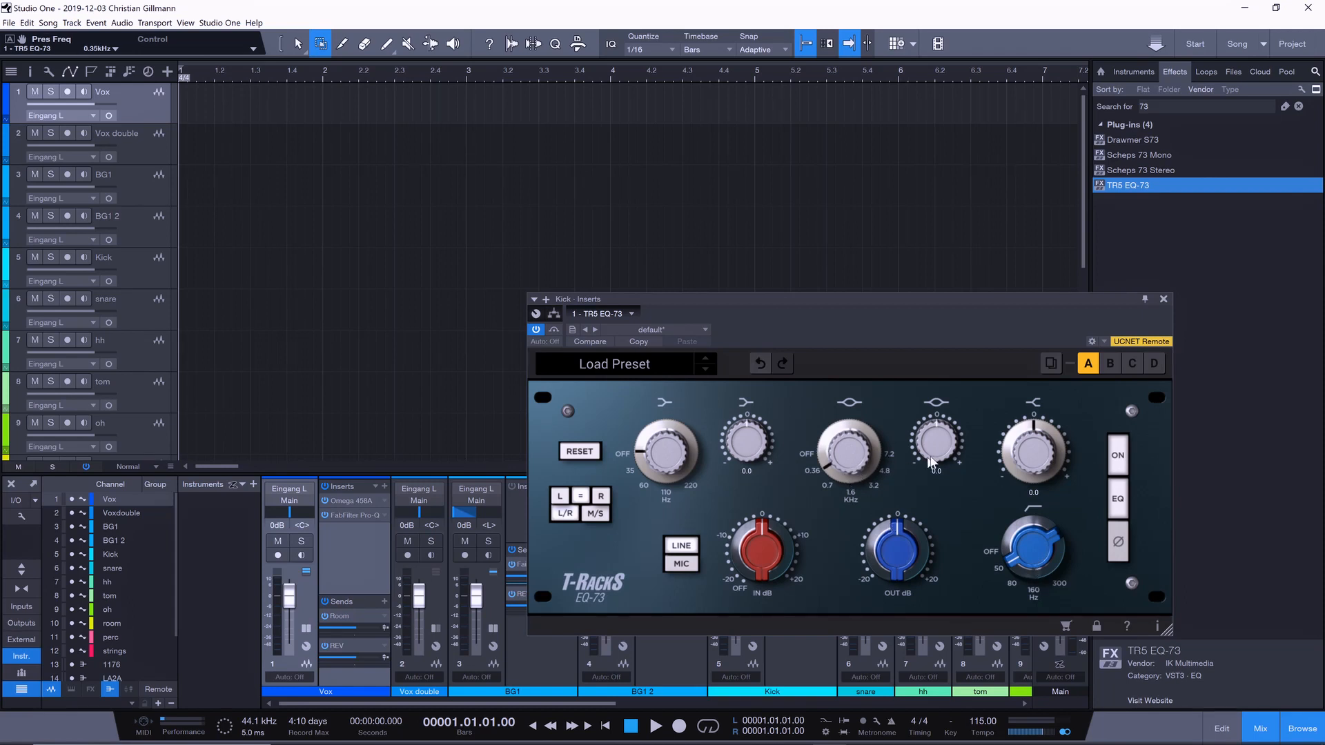
# - On the Kick channel's EQ-73, cut the midrange gain to about -4.2 dB and adjust the low band's frequency
pyautogui.moveTo(924, 469); pyautogui.dragTo(924, 471)
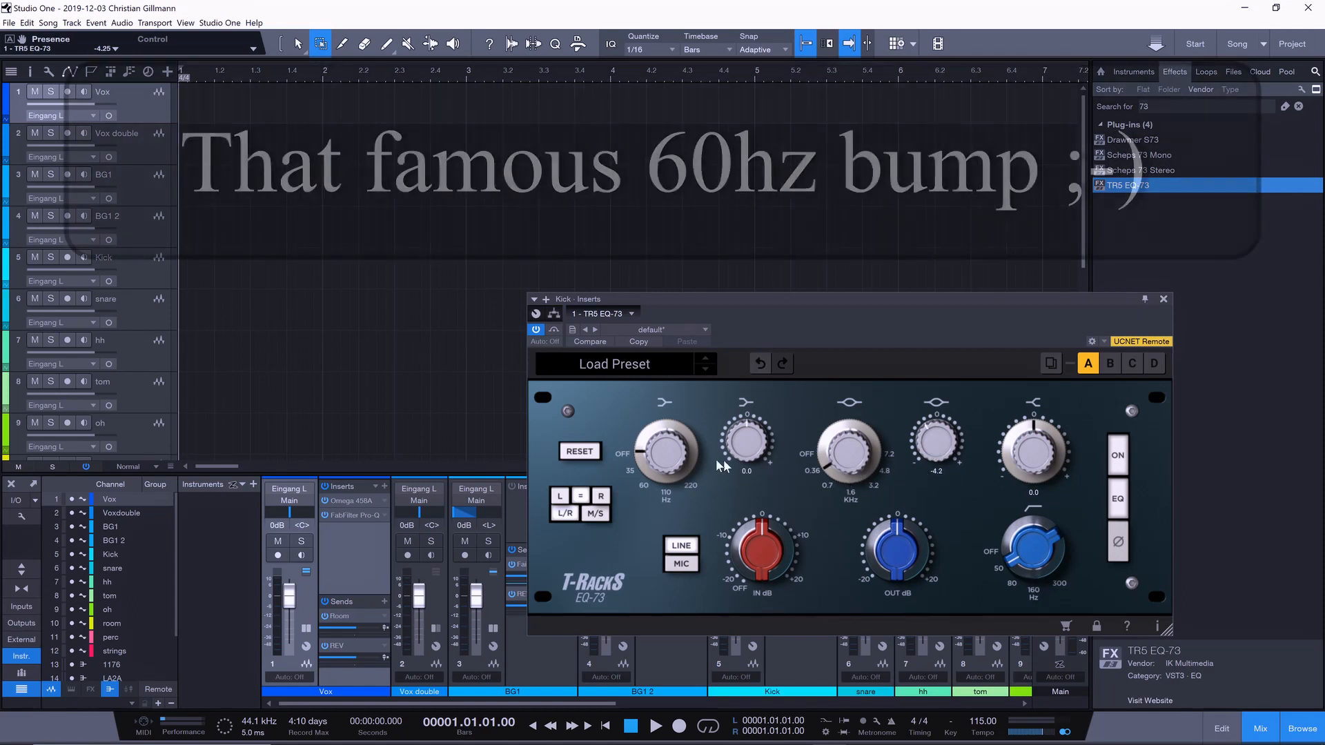
pyautogui.moveTo(668, 464); pyautogui.dragTo(668, 463)
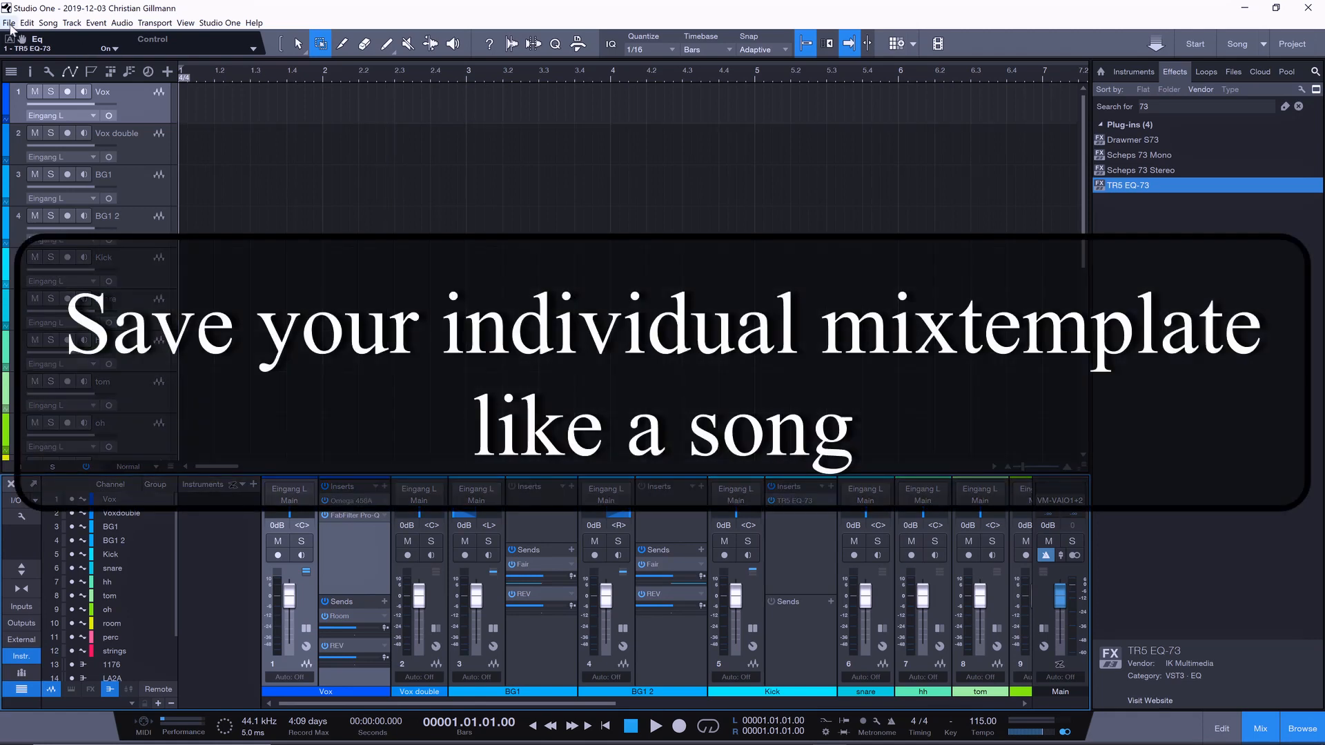
# - Save the song under the name Easy Mix template in its existing song folder
pyautogui.click(11, 24)
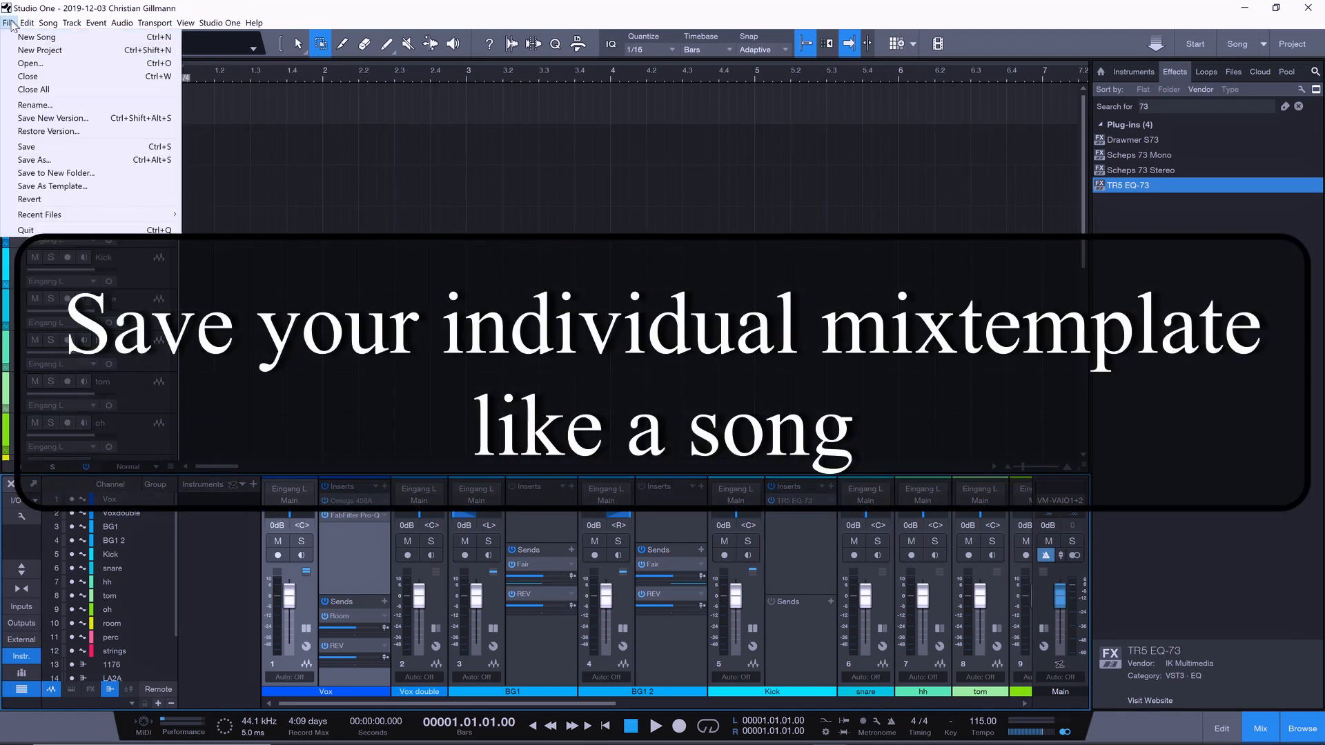
pyautogui.click(35, 159)
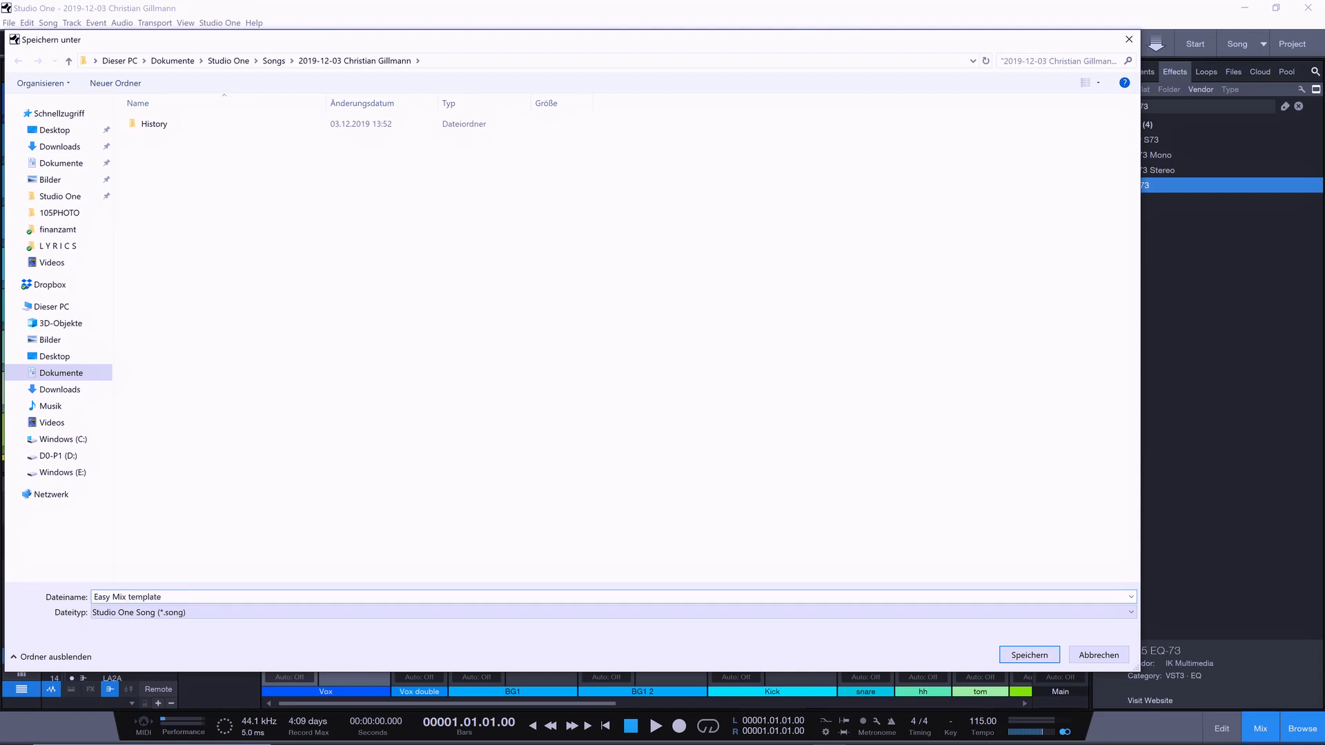
pyautogui.click(1024, 656)
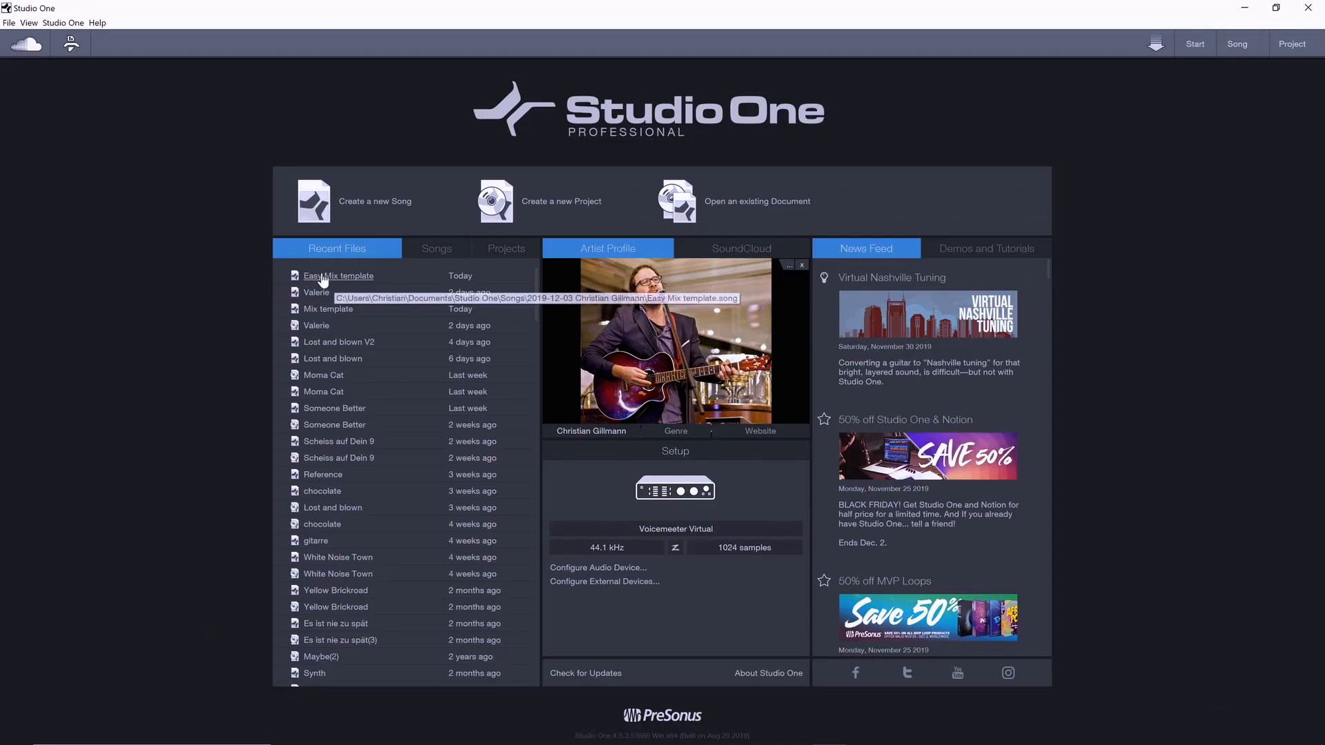
# - Open the Easy Mix template song and set its tempo to 85 BPM
pyautogui.click(322, 276)
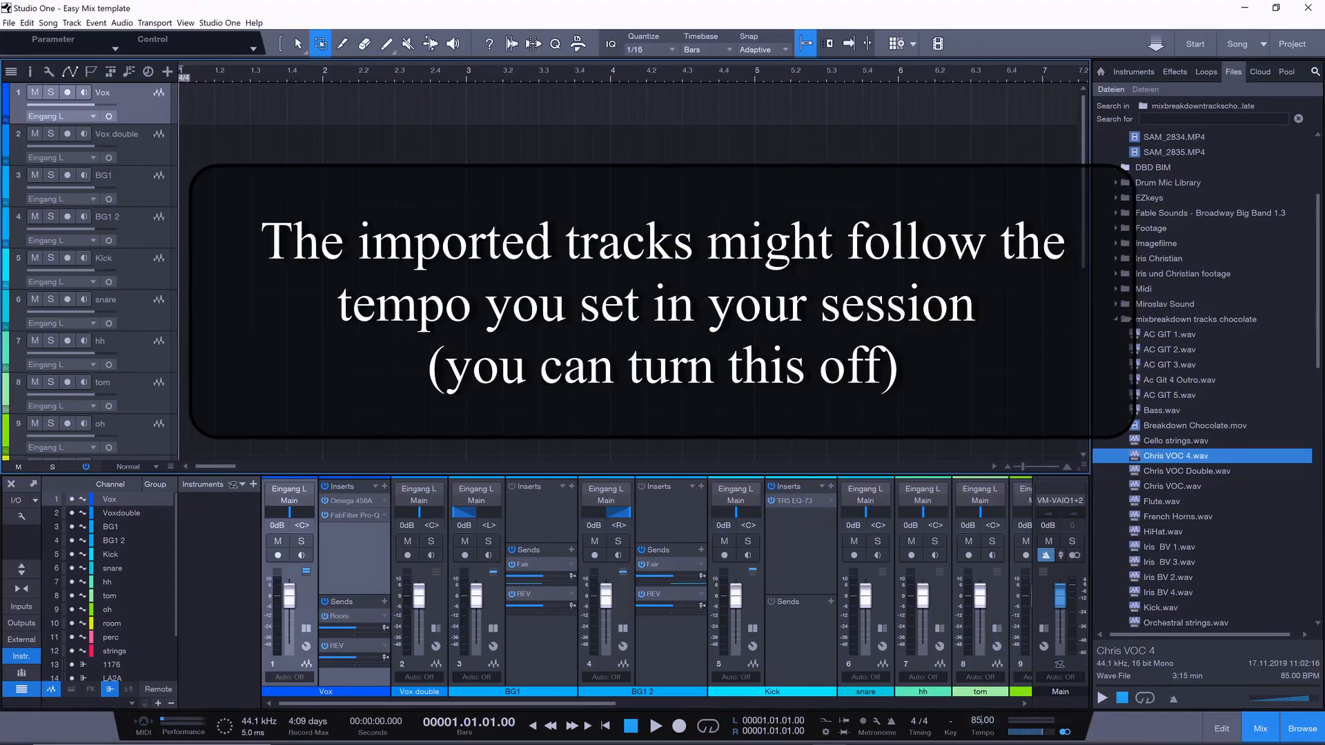
pyautogui.press('Return')
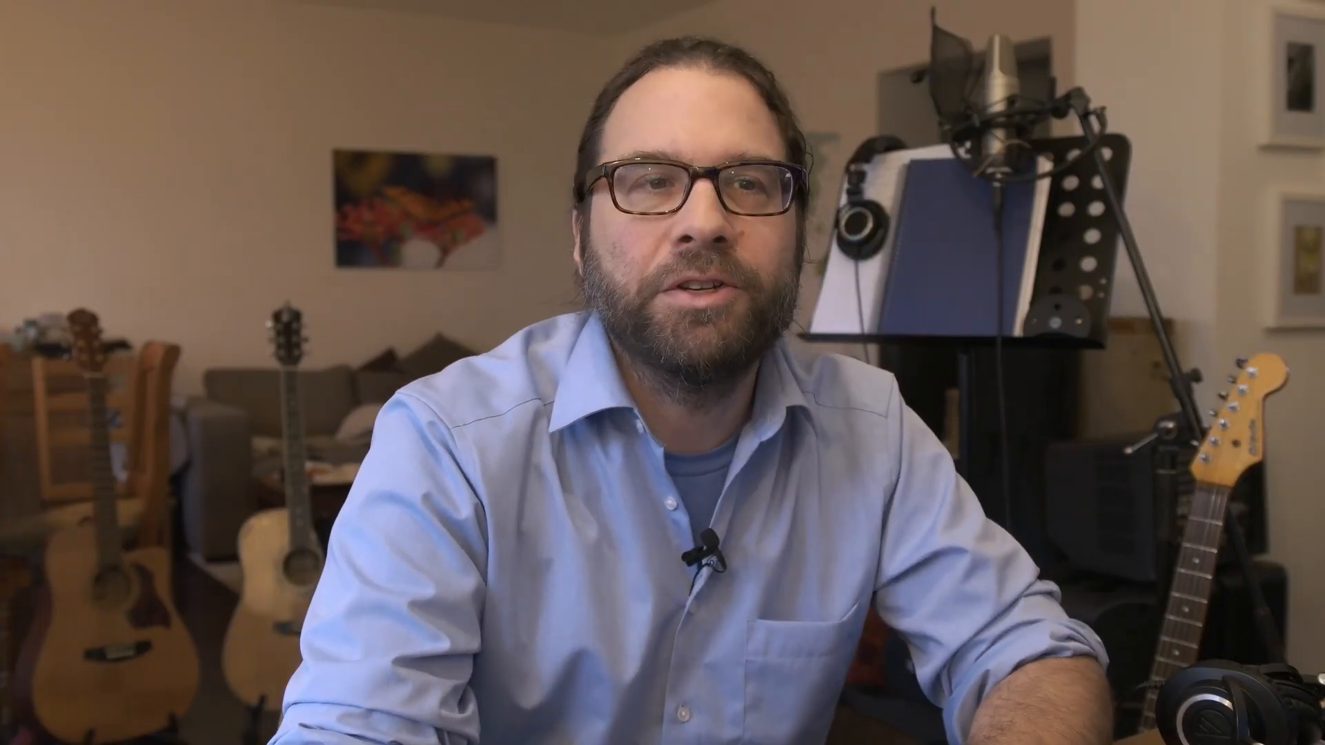
# - Place Chris VOC 4.wav from the mixbreakdown tracks chocolate folder on the Vox track, starting at beat 1.2
pyautogui.moveTo(1166, 456); pyautogui.dragTo(250, 113)
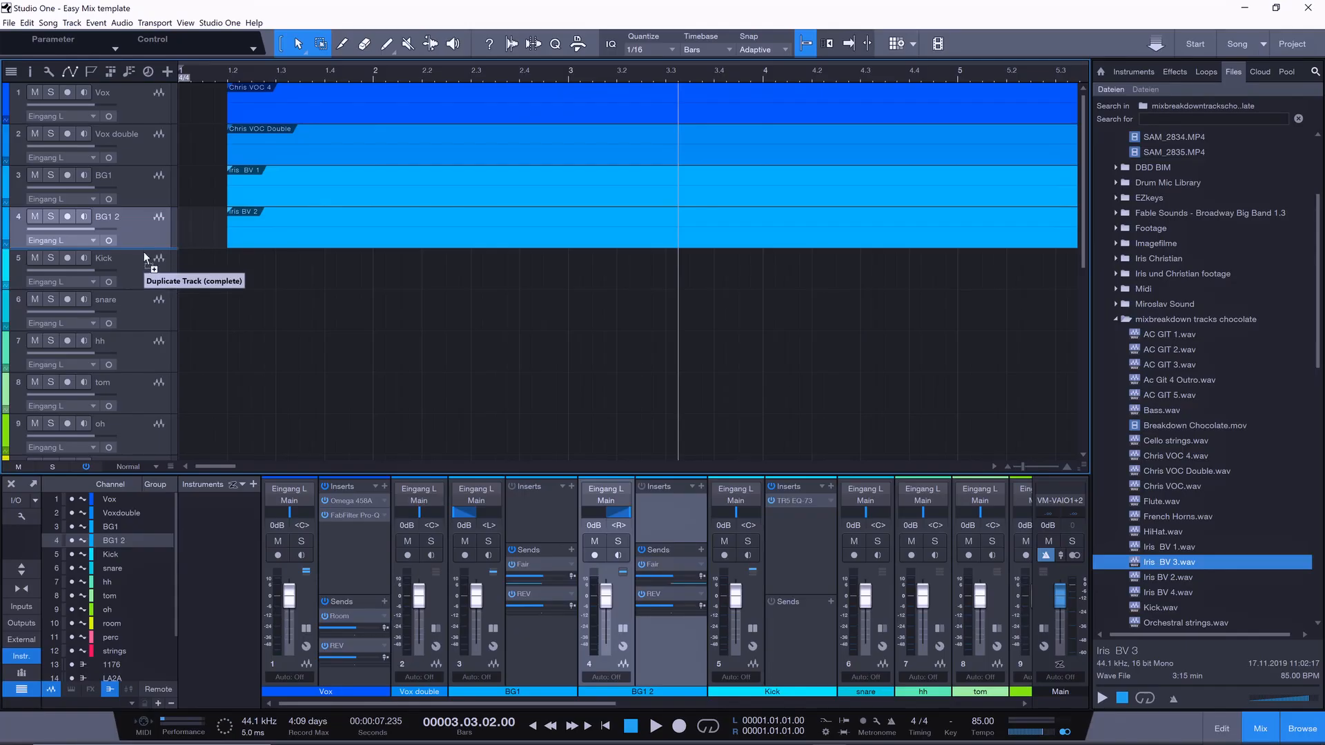
# - Make two complete duplicates of the BG1 2 track and delete the copied Iris BV 2 clip from each
pyautogui.click(150, 263)
pyautogui.hotkey('shift', 'd')
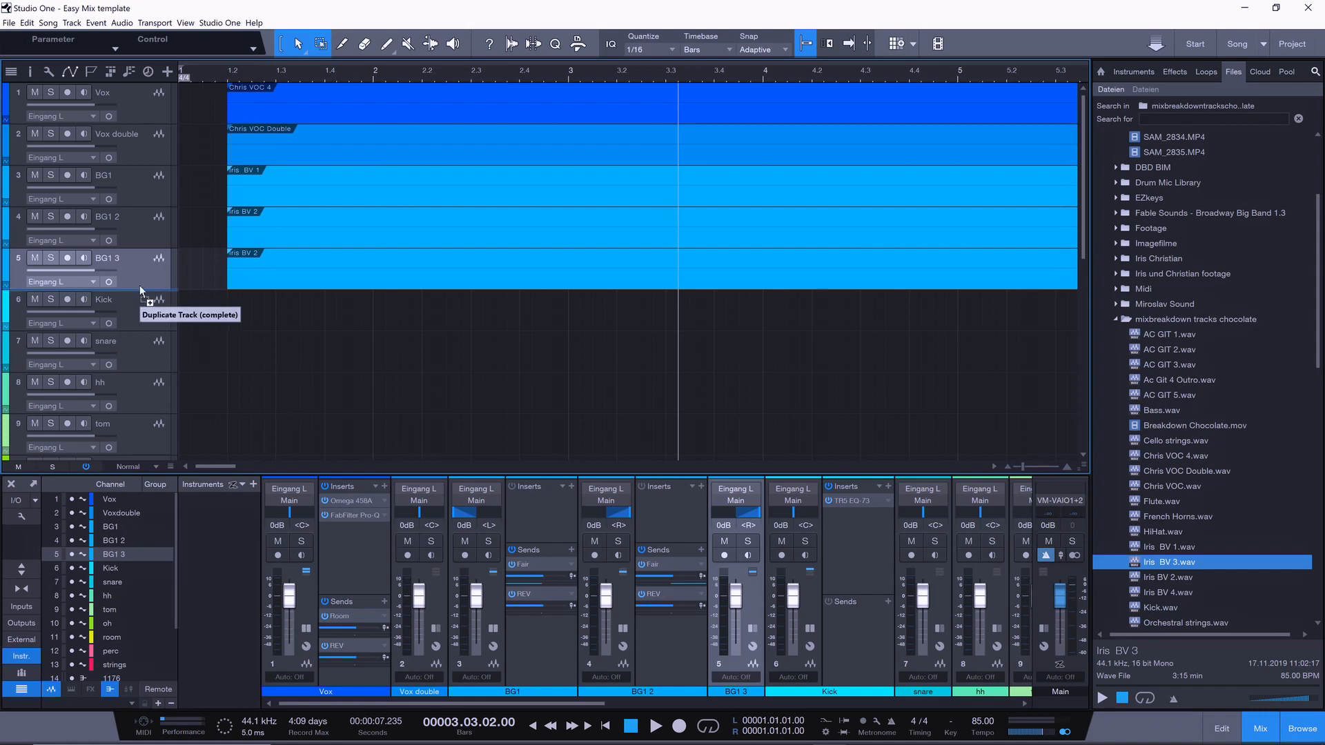
pyautogui.click(556, 273)
pyautogui.press('Delete')
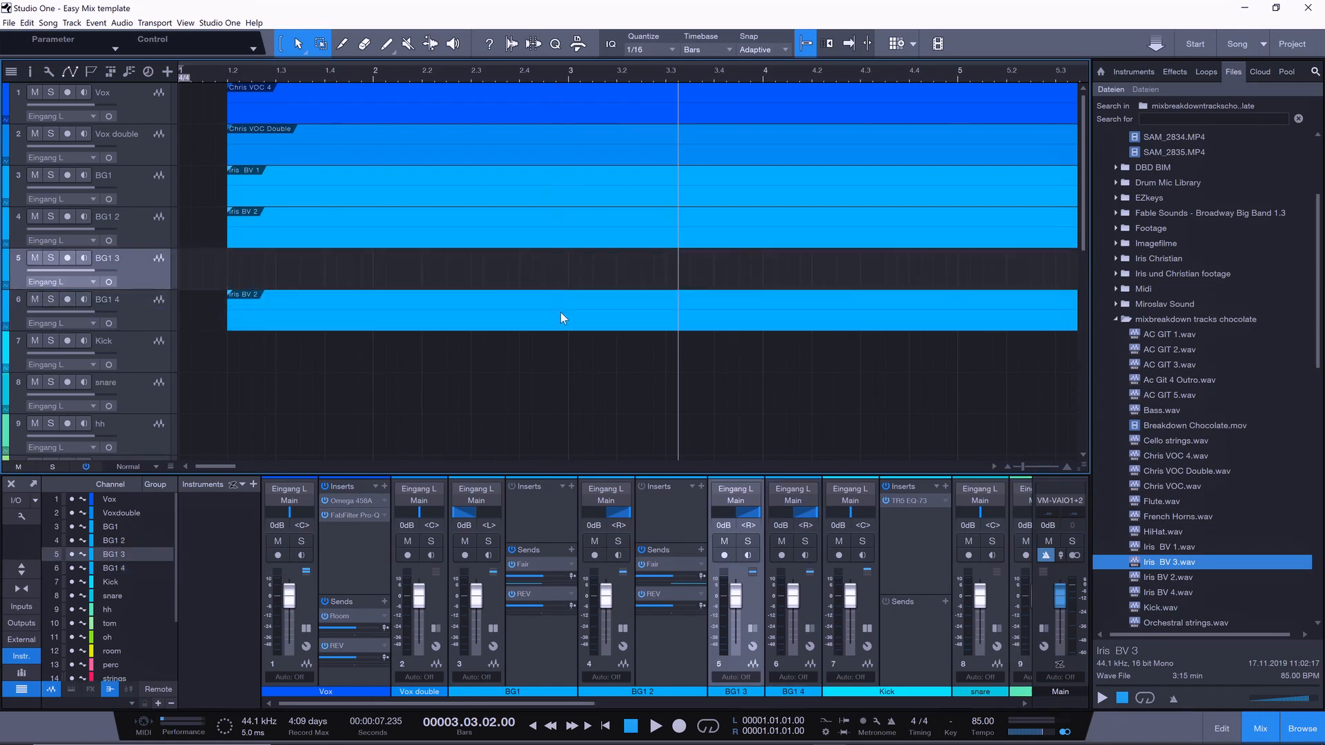
pyautogui.click(560, 314)
pyautogui.press('Delete')
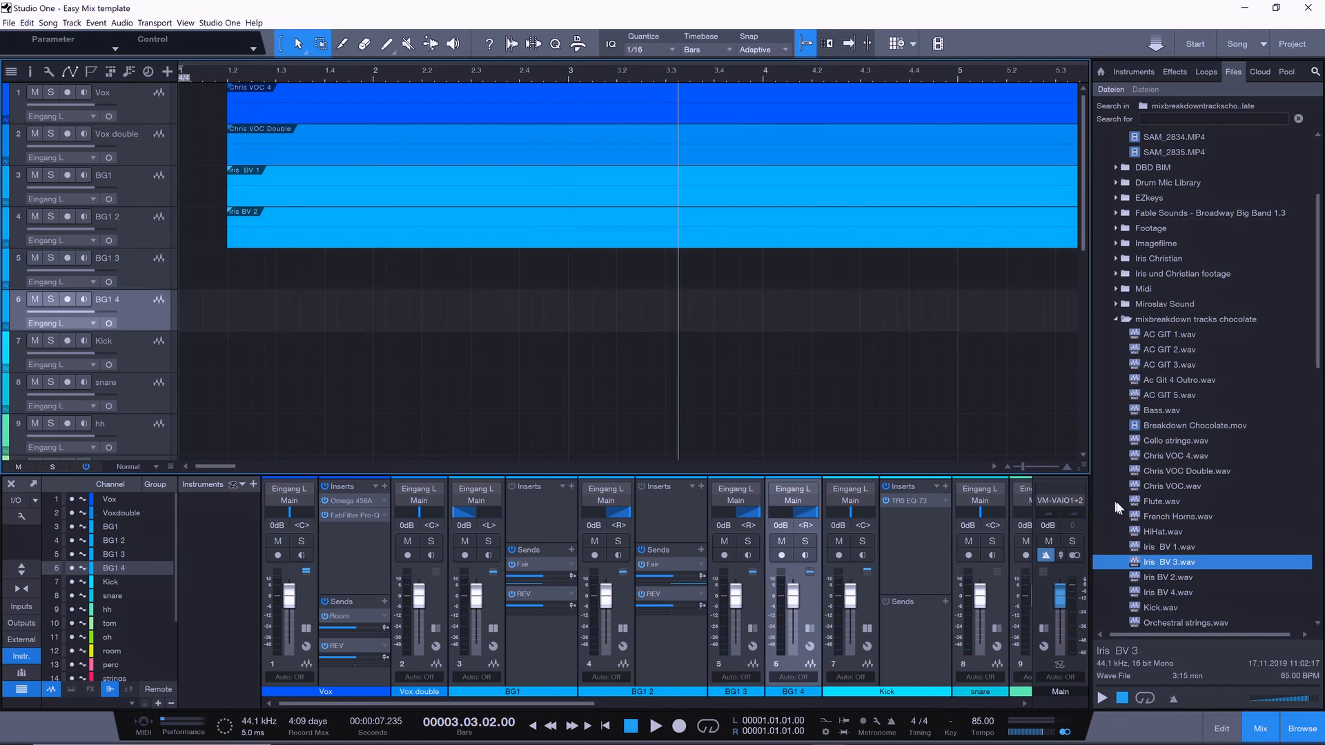
# - Place Iris BV 3.wav on the BG1 3 track and Iris BV 4.wav on BG1 4, both starting at 1.02.01.00
pyautogui.moveTo(1176, 564); pyautogui.dragTo(255, 272)
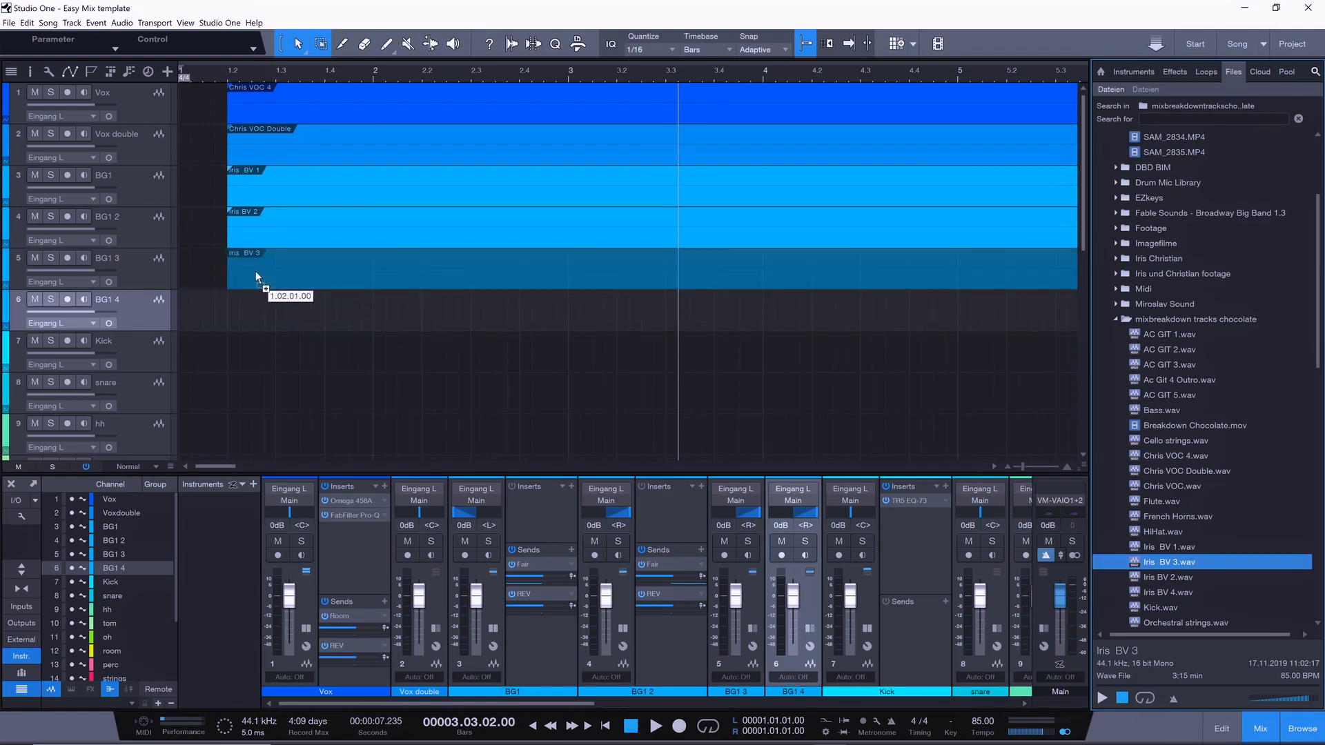
pyautogui.moveTo(255, 271); pyautogui.dragTo(255, 271)
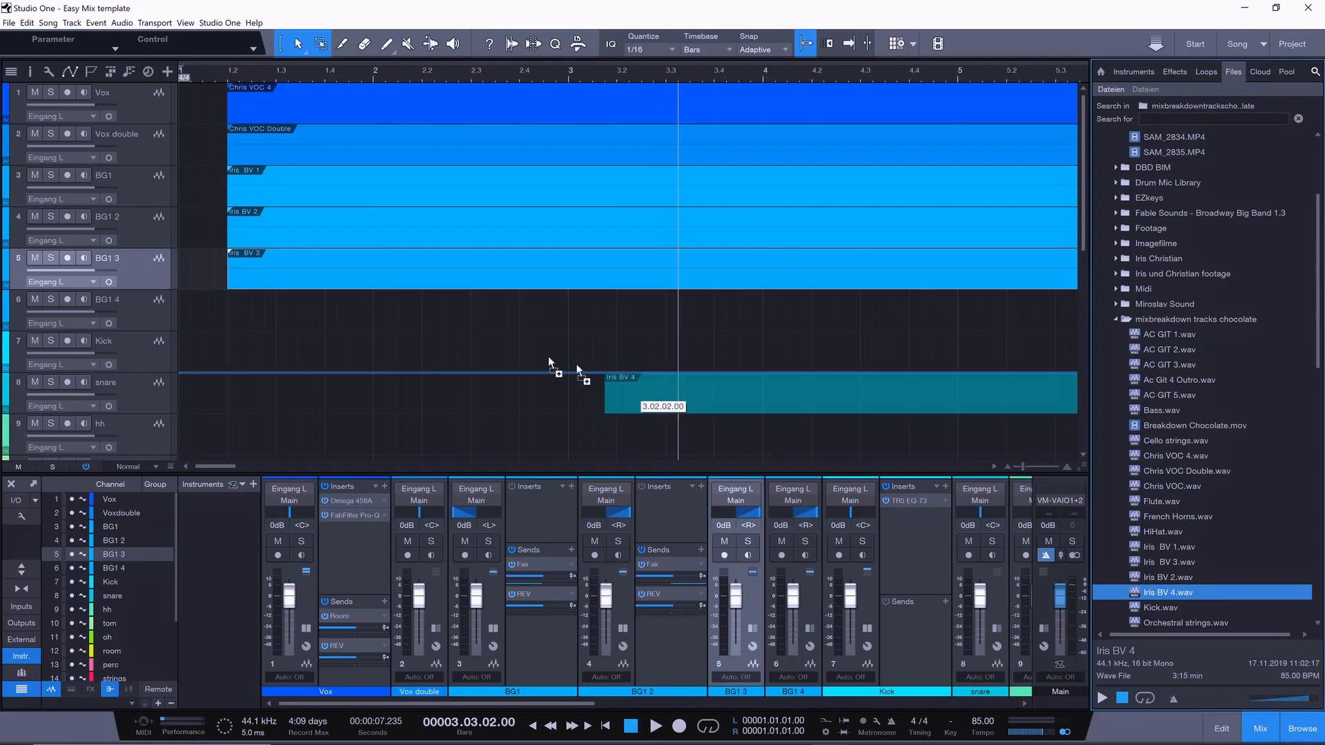
pyautogui.moveTo(577, 363); pyautogui.dragTo(250, 296)
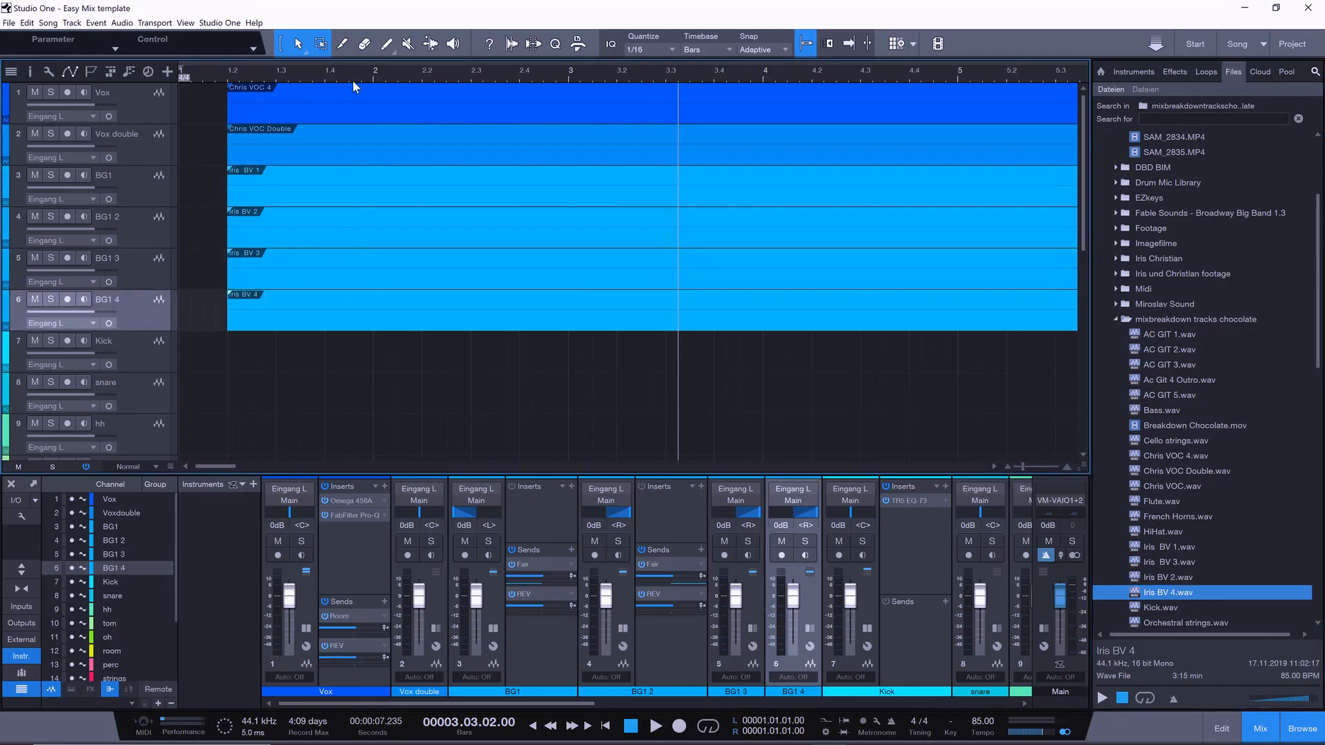
pyautogui.moveTo(373, 72); pyautogui.dragTo(403, 33)
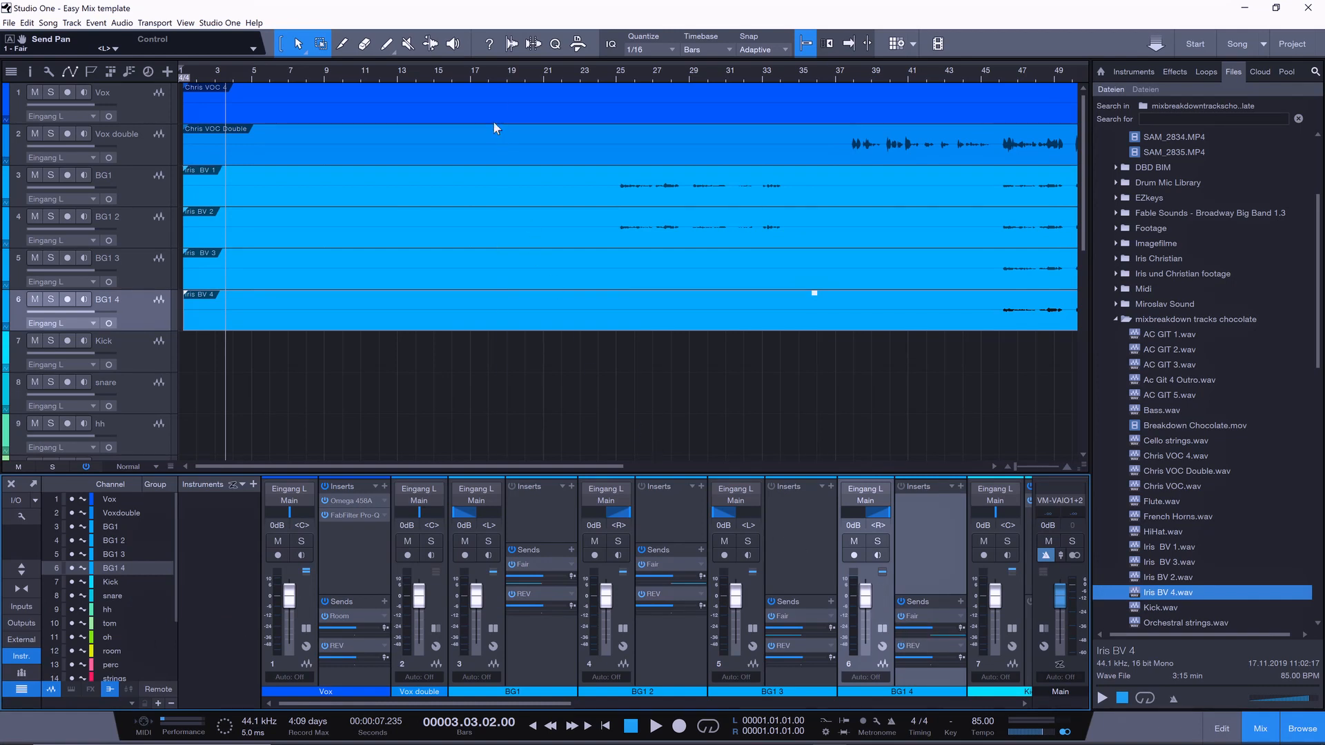
pyautogui.moveTo(492, 75); pyautogui.dragTo(488, 44)
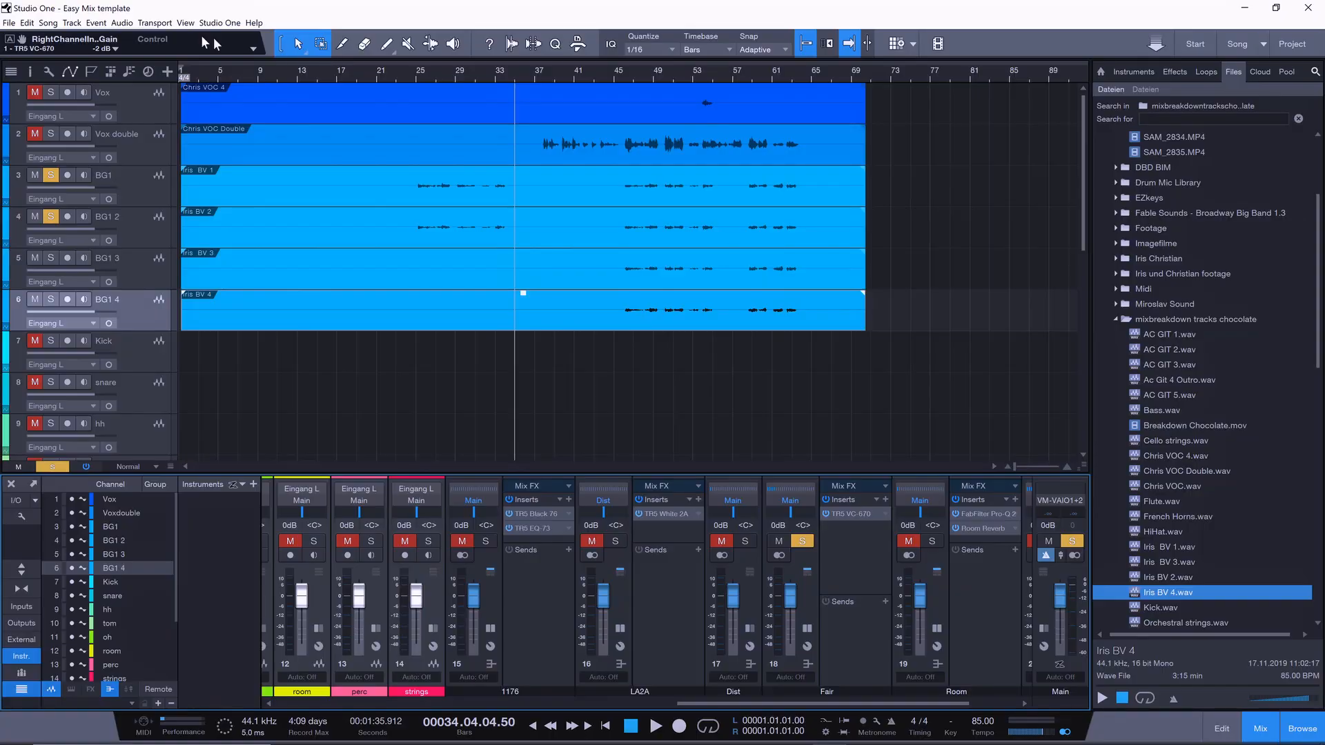
# - Save the song as New chocolate mix, keeping the template file separate
pyautogui.click(49, 22)
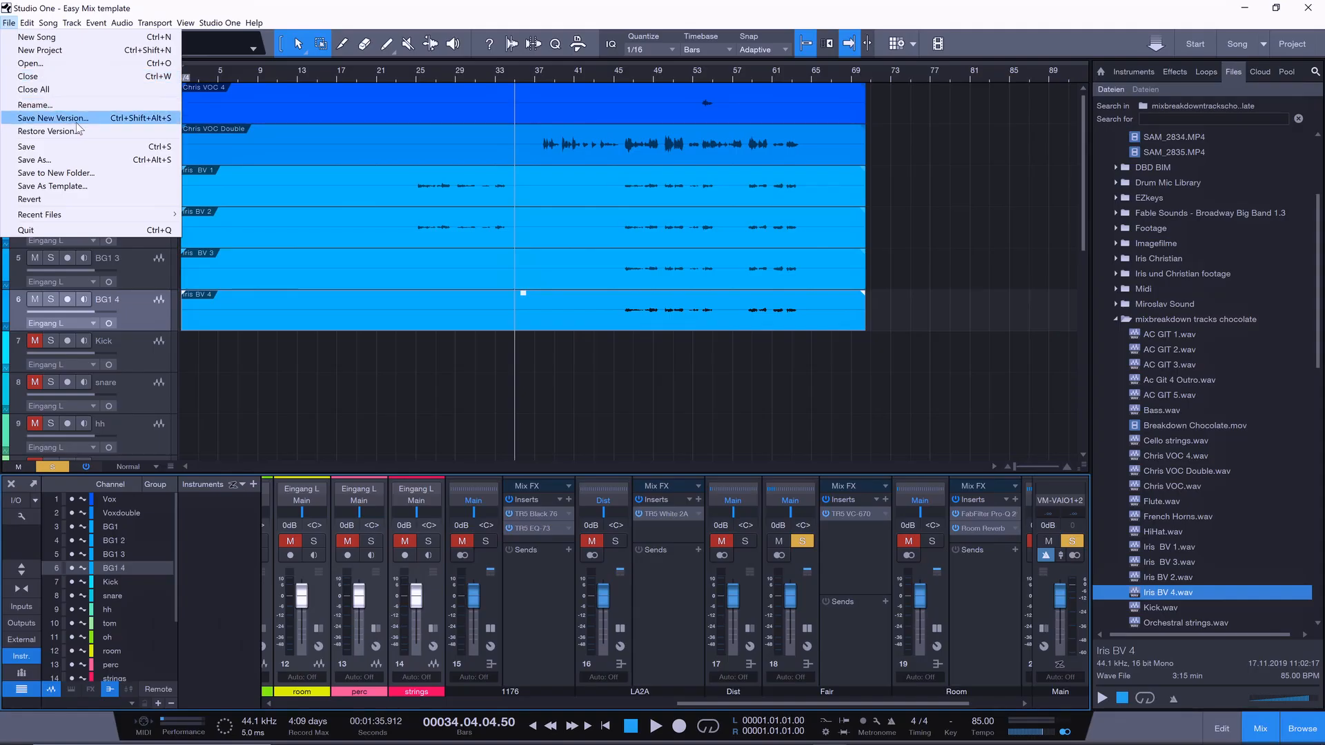
pyautogui.click(76, 153)
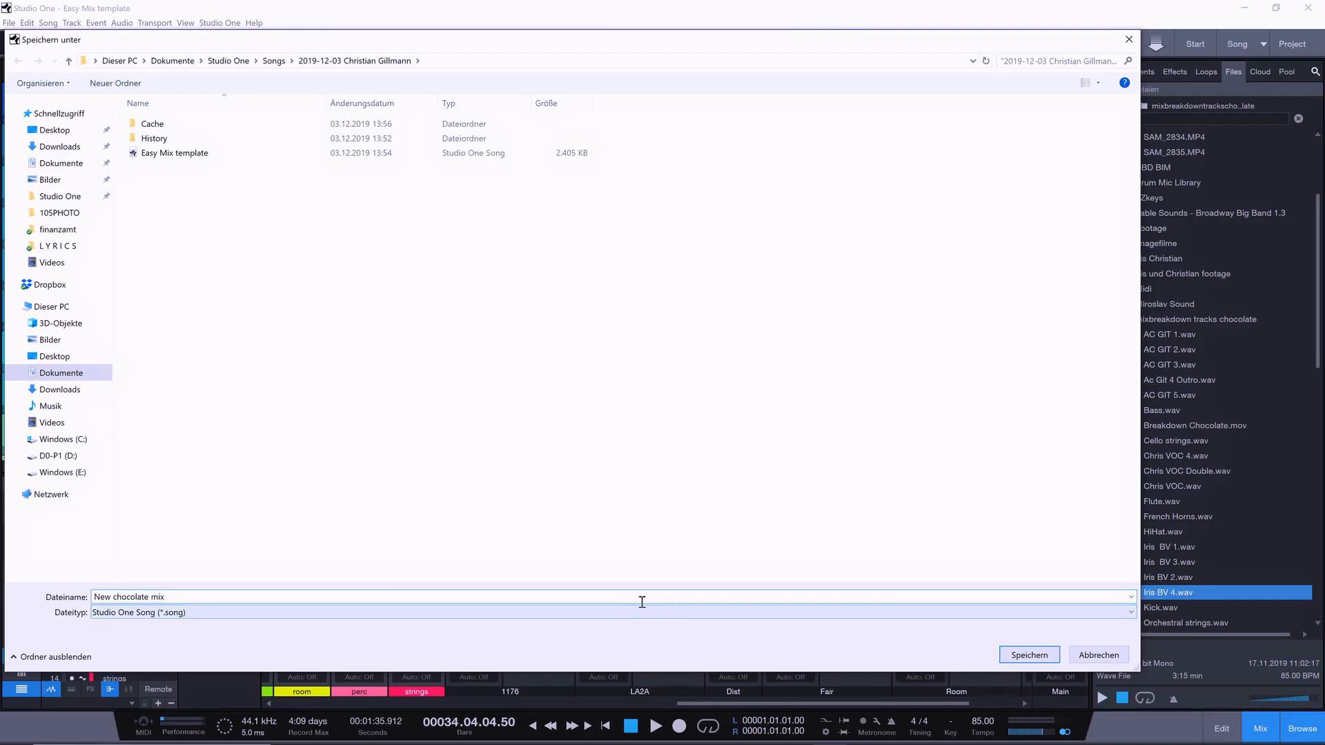
pyautogui.click(1008, 655)
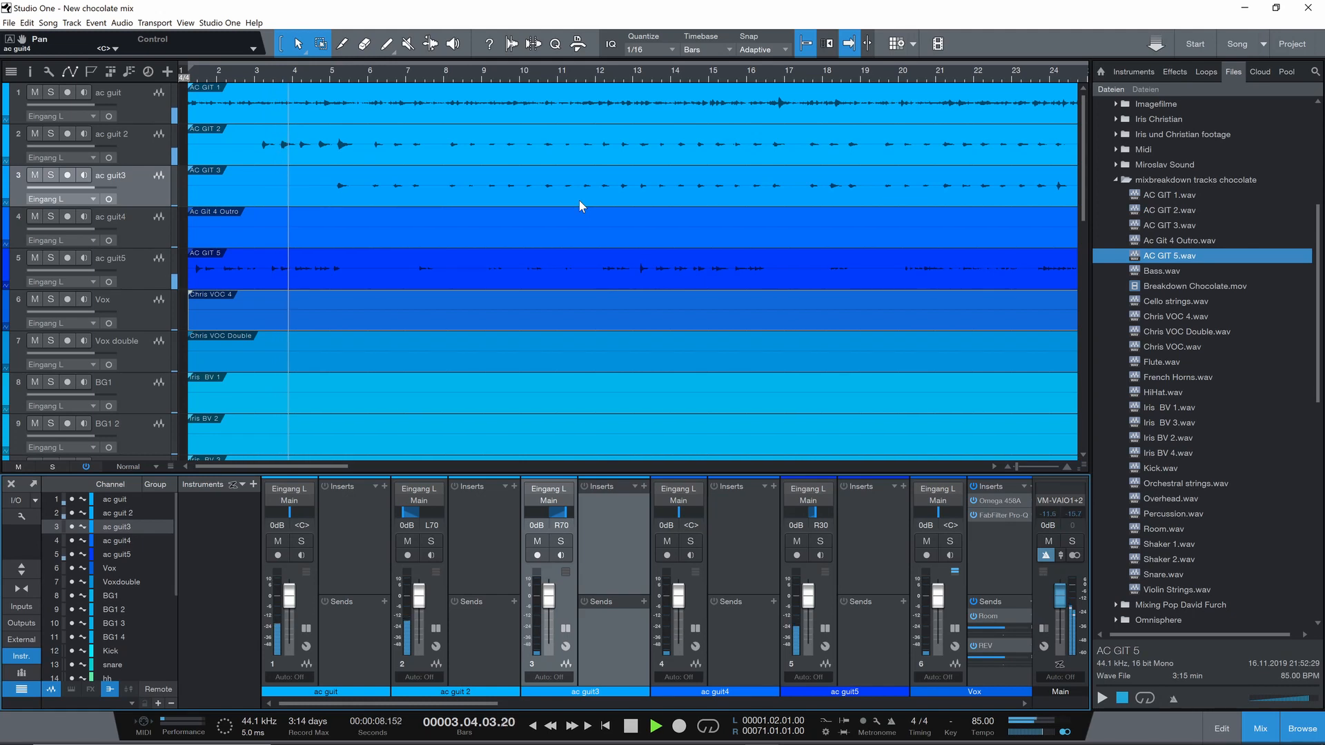
# - Import only the A, B, C and D busses, with volume, pan, inserts and sends, from Mix template.song in the Mix template folder
pyautogui.click(48, 22)
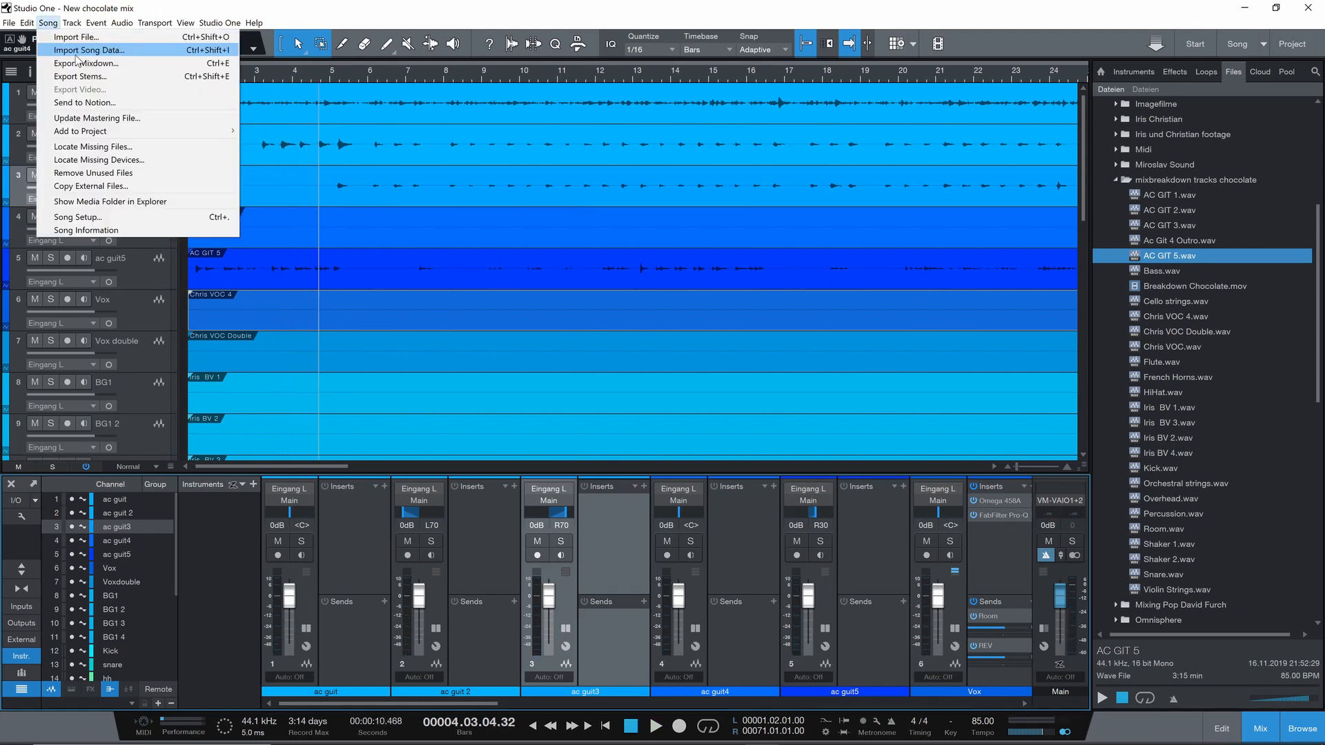
pyautogui.click(75, 52)
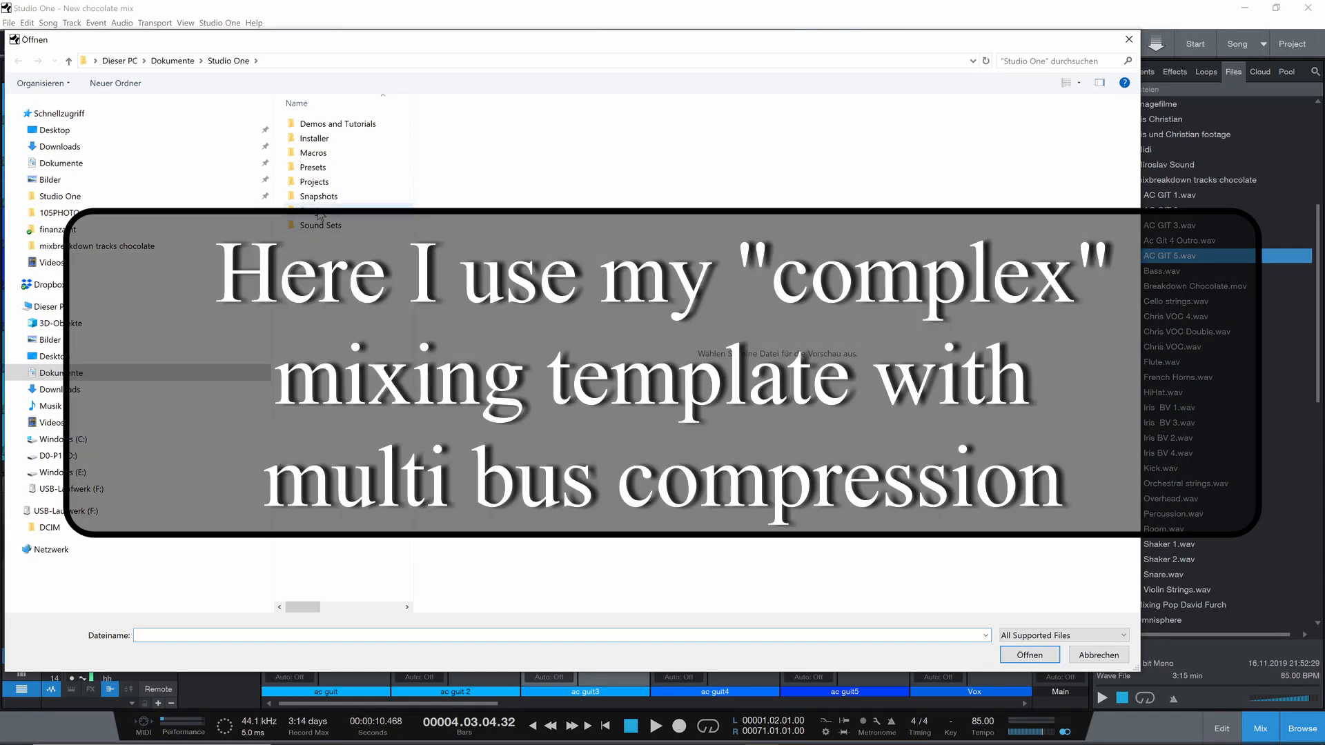
pyautogui.doubleClick(320, 212)
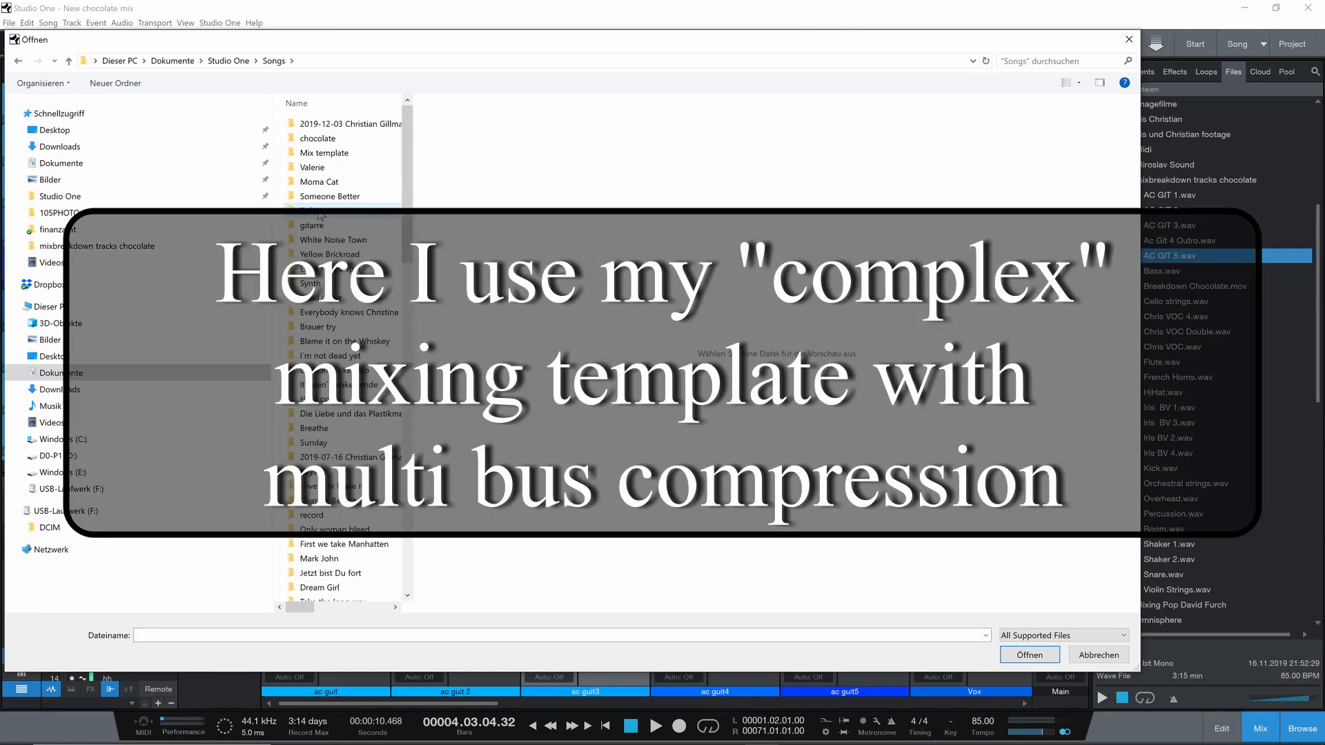
pyautogui.doubleClick(322, 153)
pyautogui.doubleClick(318, 184)
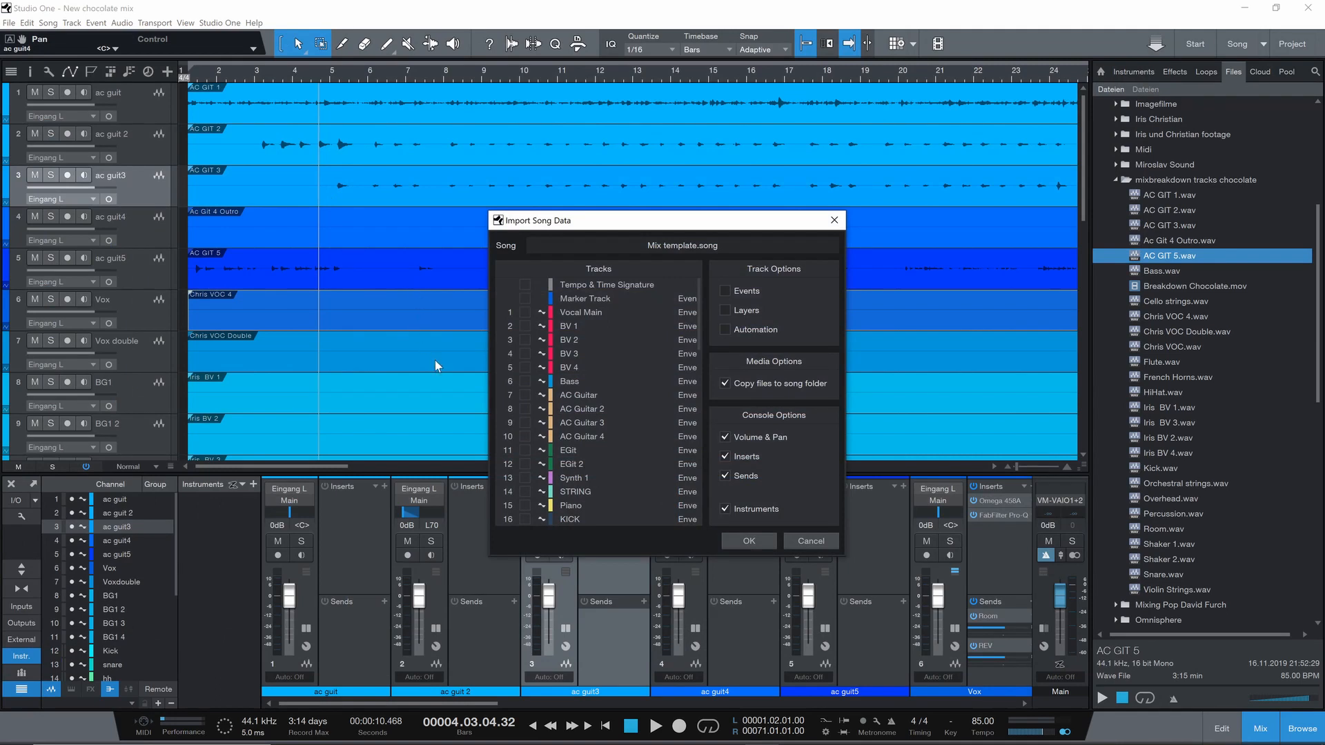
pyautogui.moveTo(698, 342); pyautogui.dragTo(681, 526)
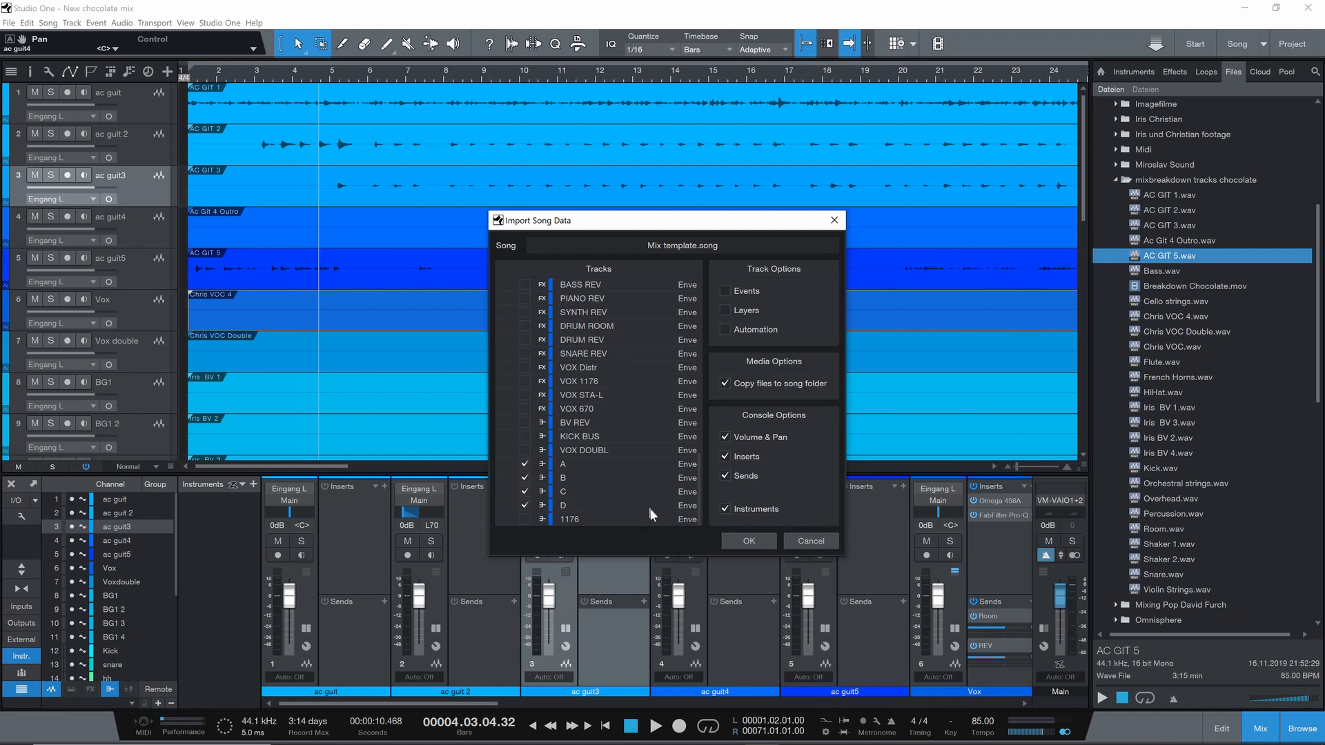
pyautogui.click(748, 540)
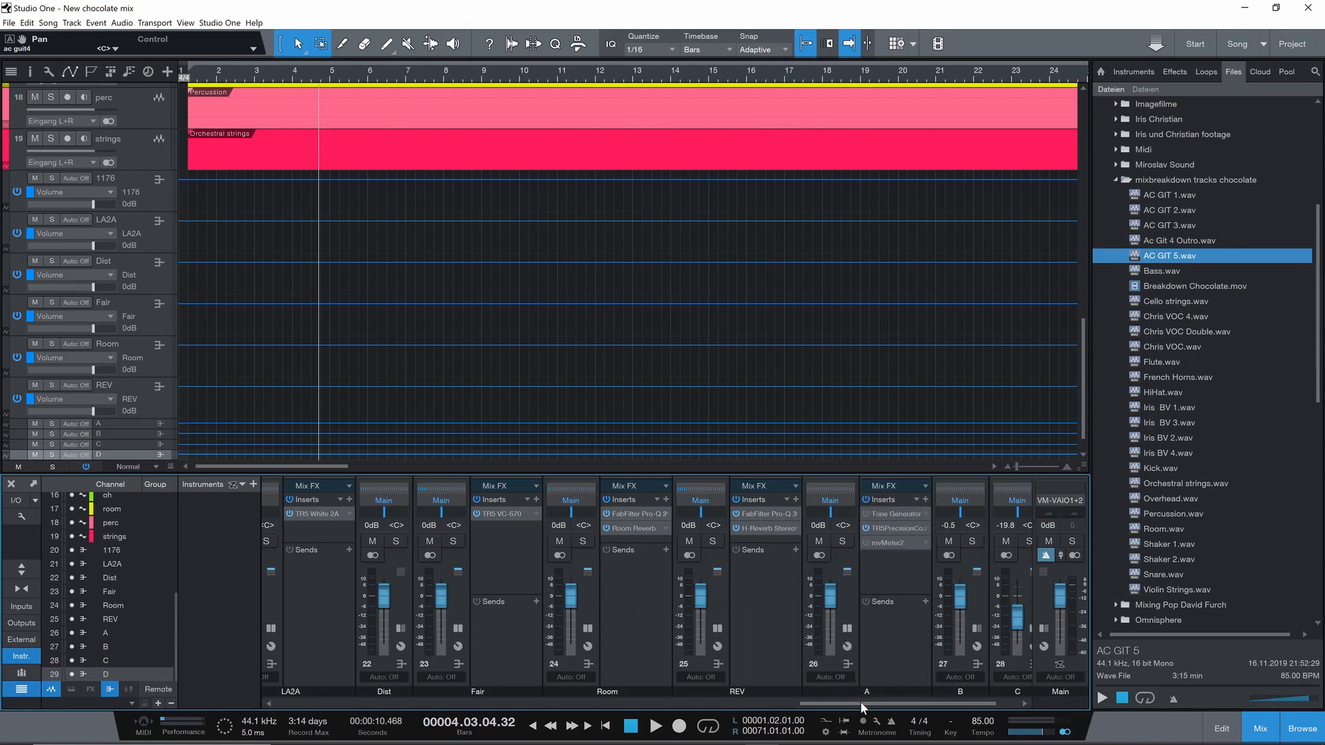
# - Set the imported C bus's volume to -2.0 dB
pyautogui.hscroll(2, 860, 701)
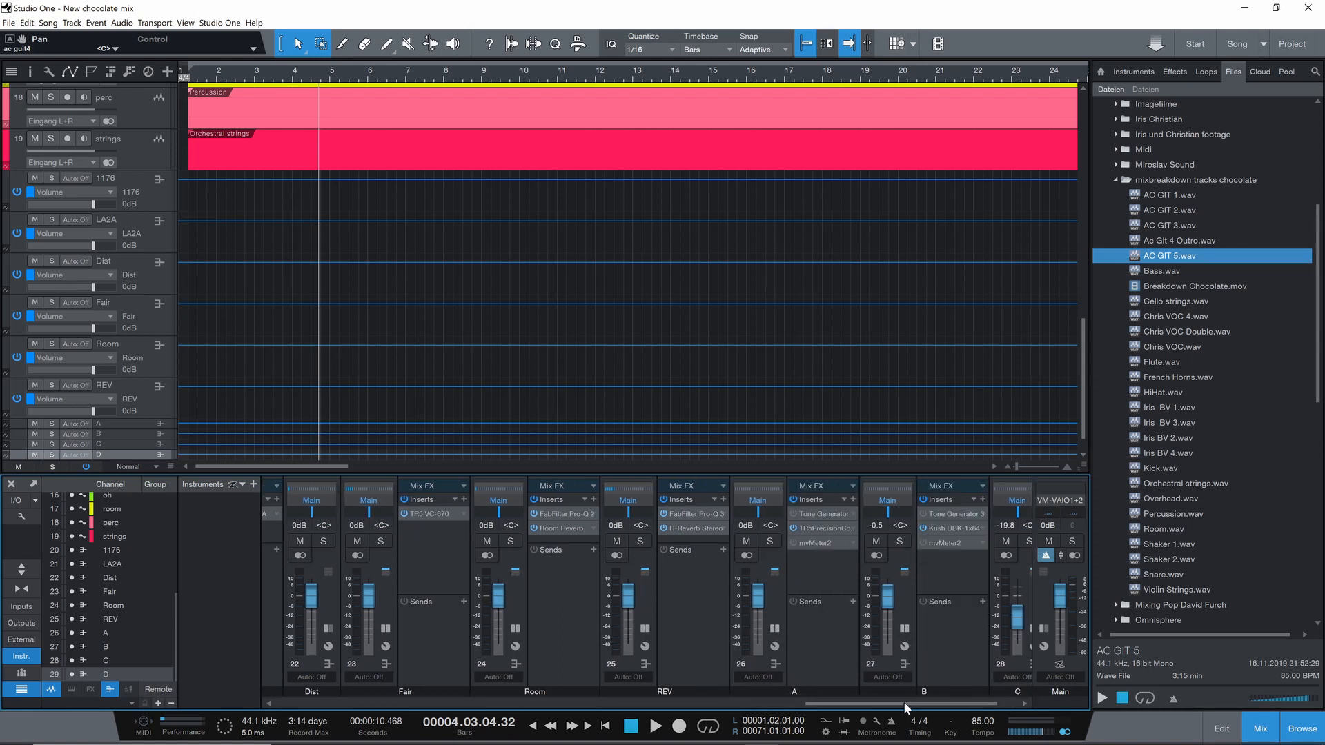
pyautogui.hscroll(2, 904, 701)
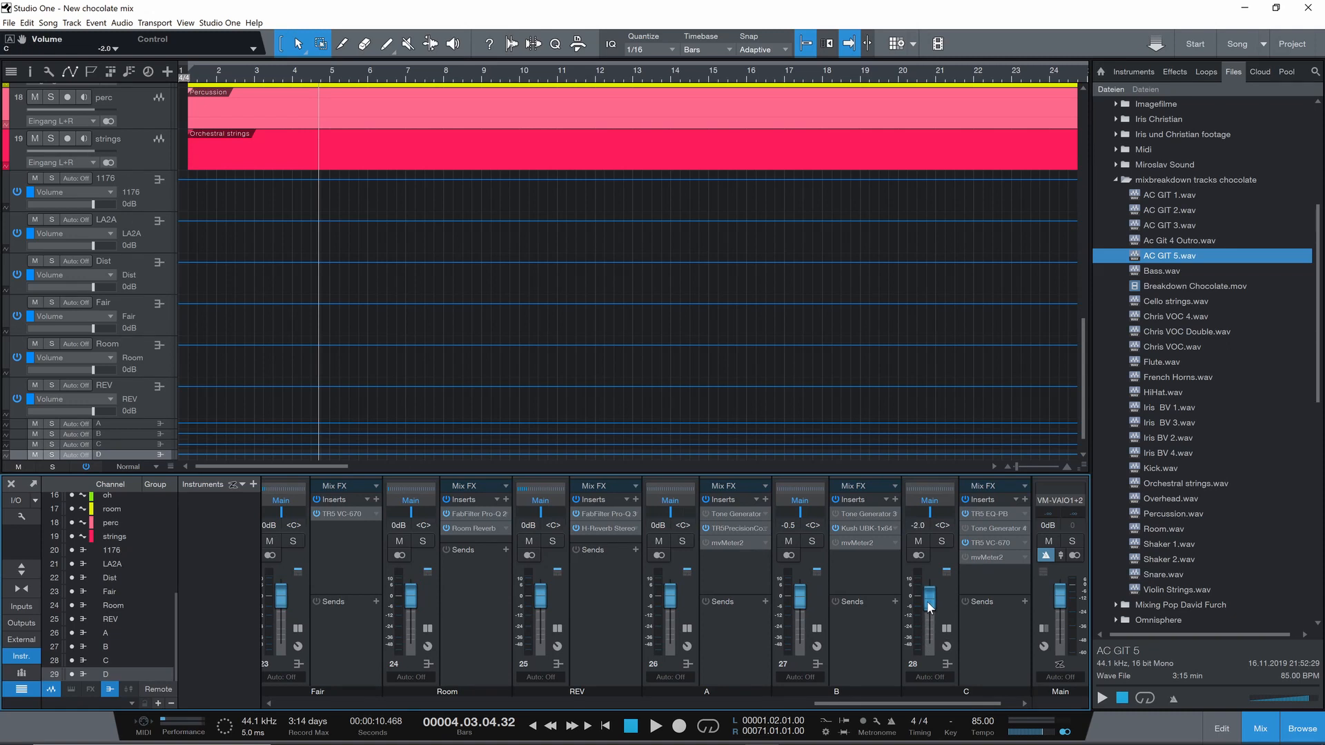
# - Add a send to the A bus on all five acoustic guitar channels at once
pyautogui.moveTo(924, 701); pyautogui.dragTo(309, 714)
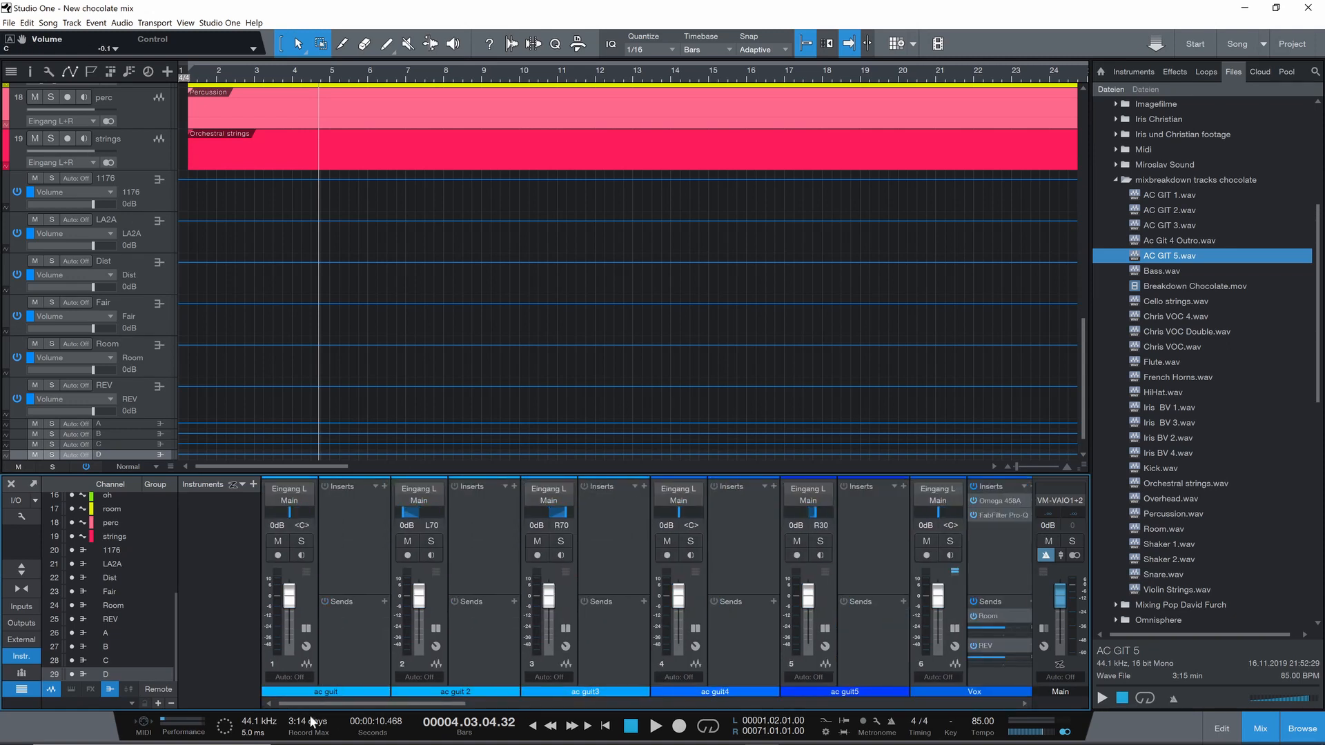
pyautogui.click(304, 606)
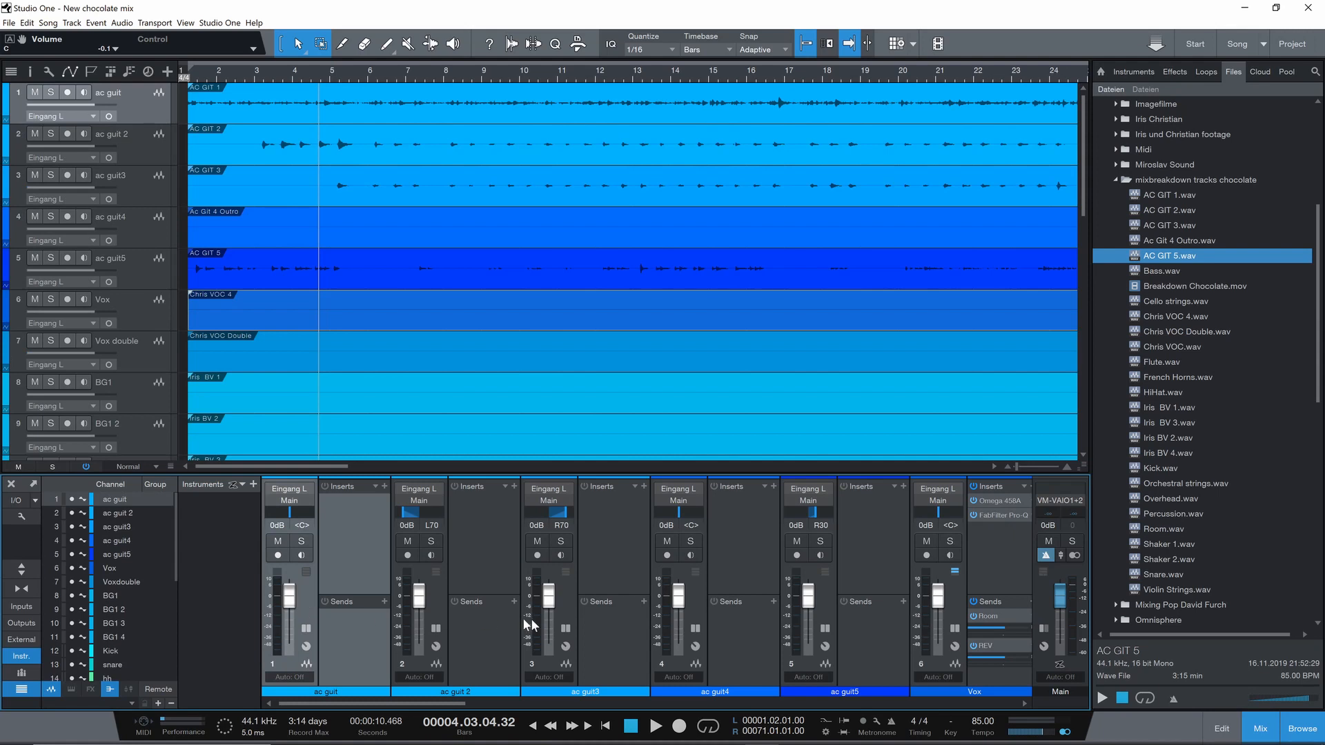
pyautogui.keyDown('shift'); pyautogui.click(829, 603); pyautogui.keyUp('shift')
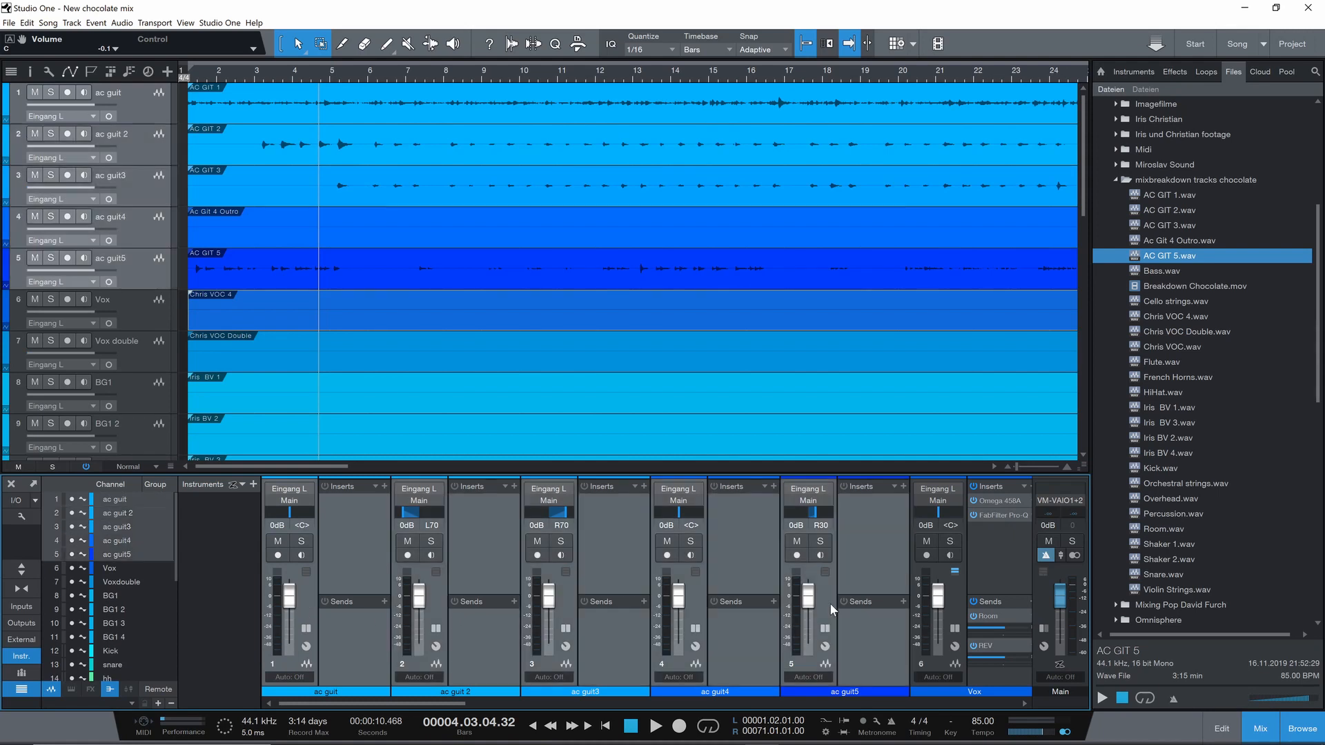
pyautogui.click(383, 600)
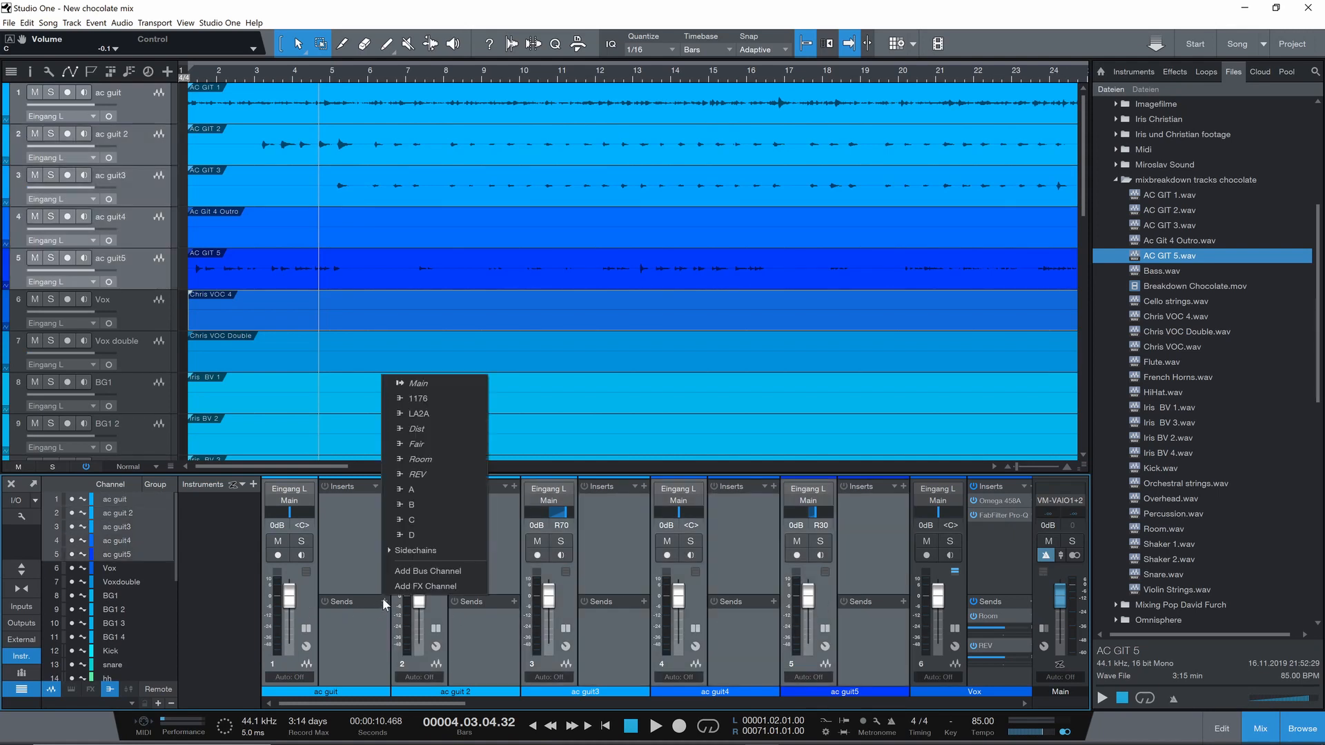
pyautogui.click(411, 489)
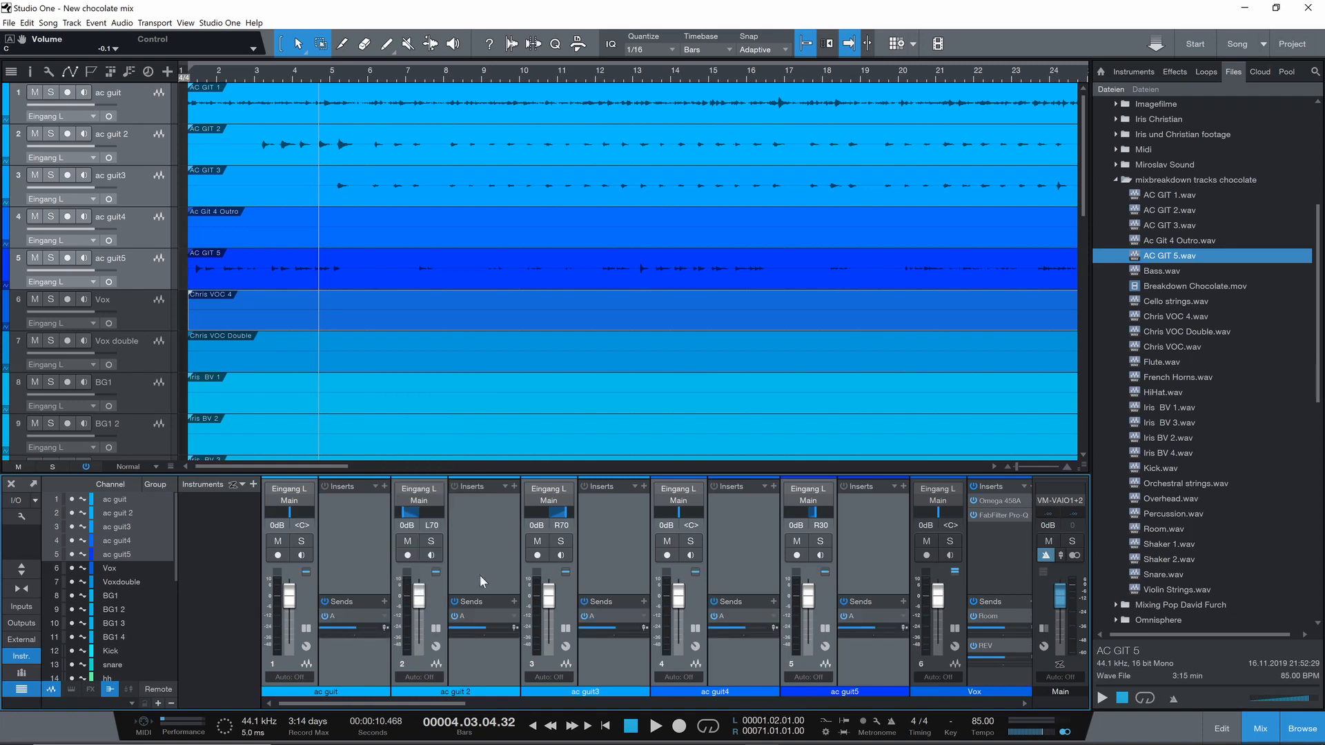
# - Pan the A sends to match their channels: ac guit 2 left, ac guit3 right and ac guit5 to about R29
pyautogui.click(494, 648)
pyautogui.moveTo(482, 636); pyautogui.dragTo(461, 635)
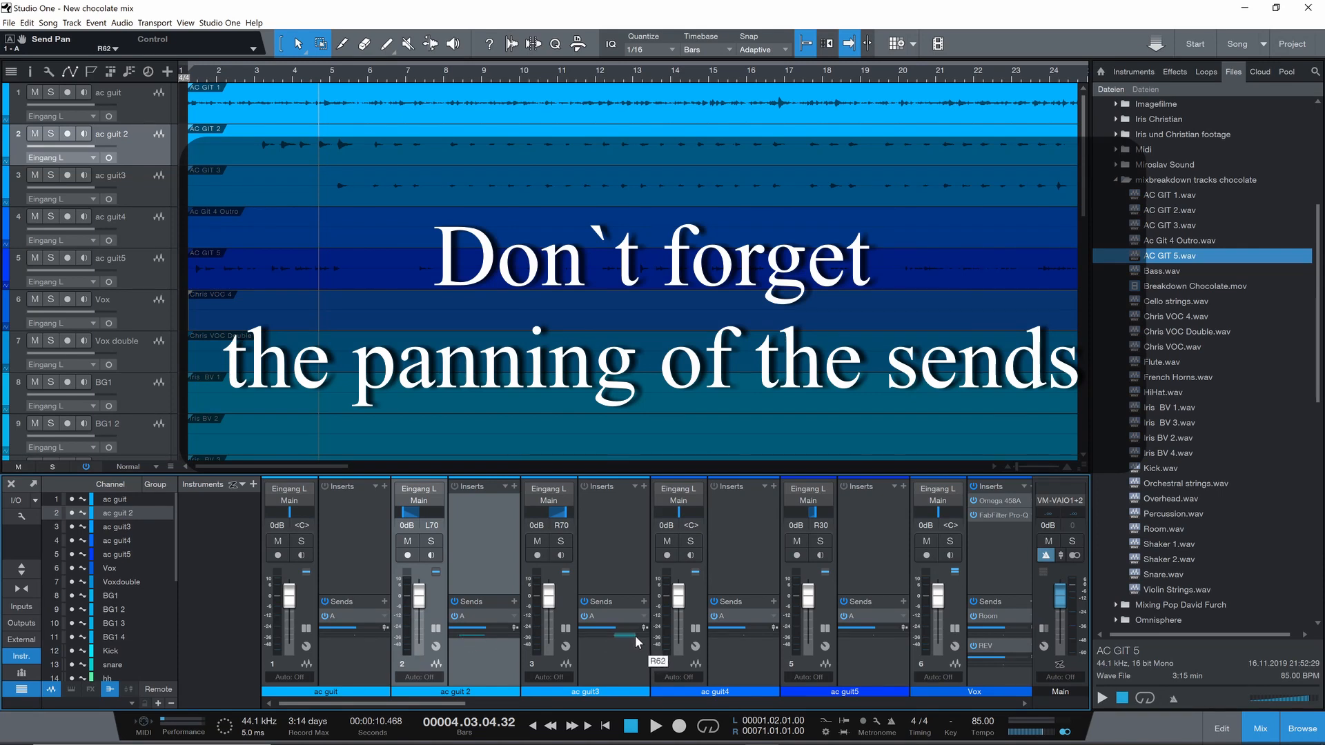
pyautogui.moveTo(639, 635); pyautogui.dragTo(638, 635)
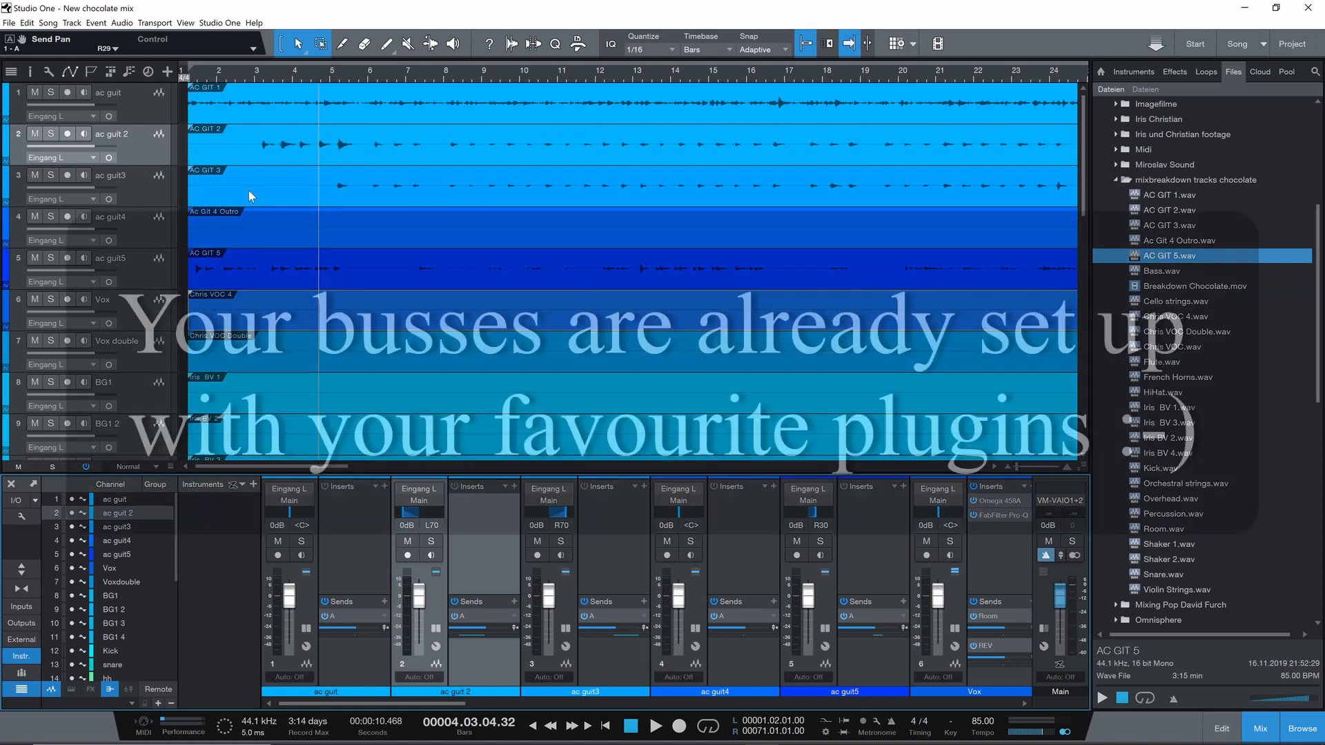
# - Play the song from the loop start to hear the guitars through the A bus
pyautogui.press('KP_1')
pyautogui.press('space')
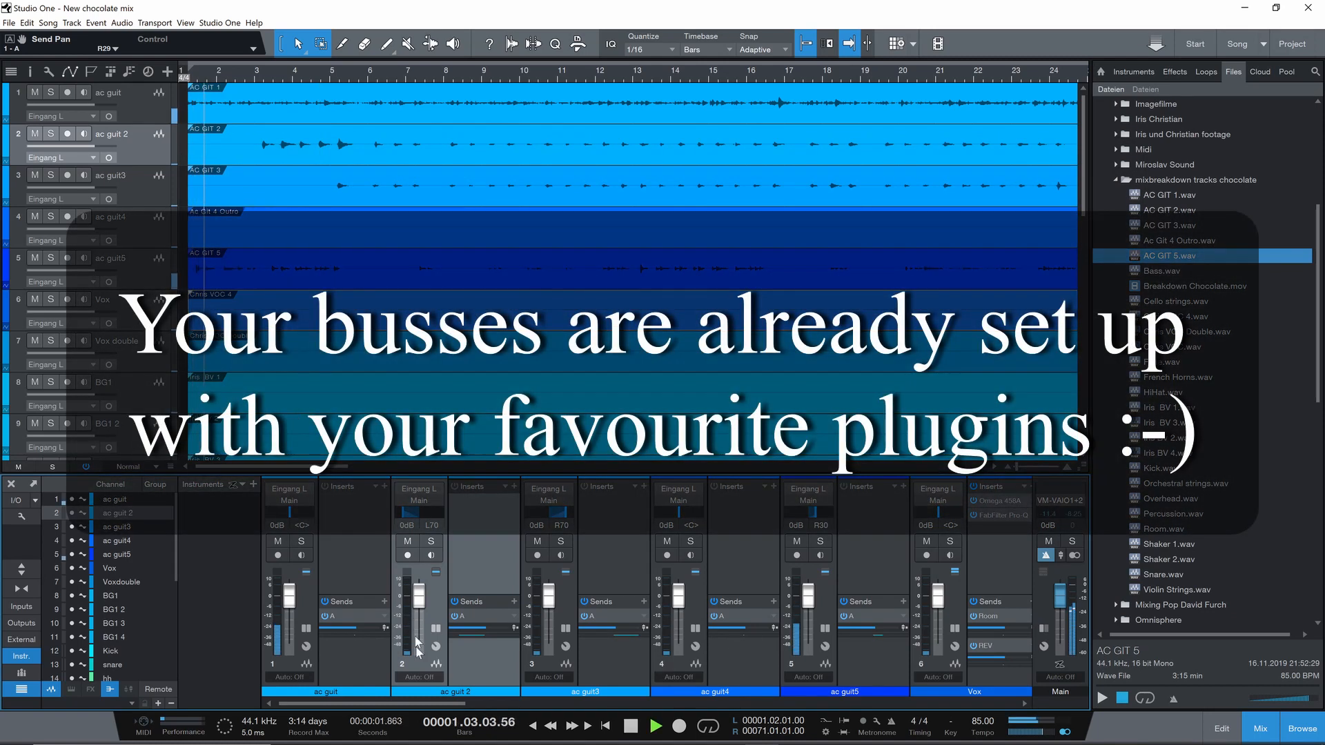
# - Inspect the TR5 Precision Comp-Limiter on the A bus during playback, and stop the song
pyautogui.moveTo(443, 700); pyautogui.dragTo(995, 700)
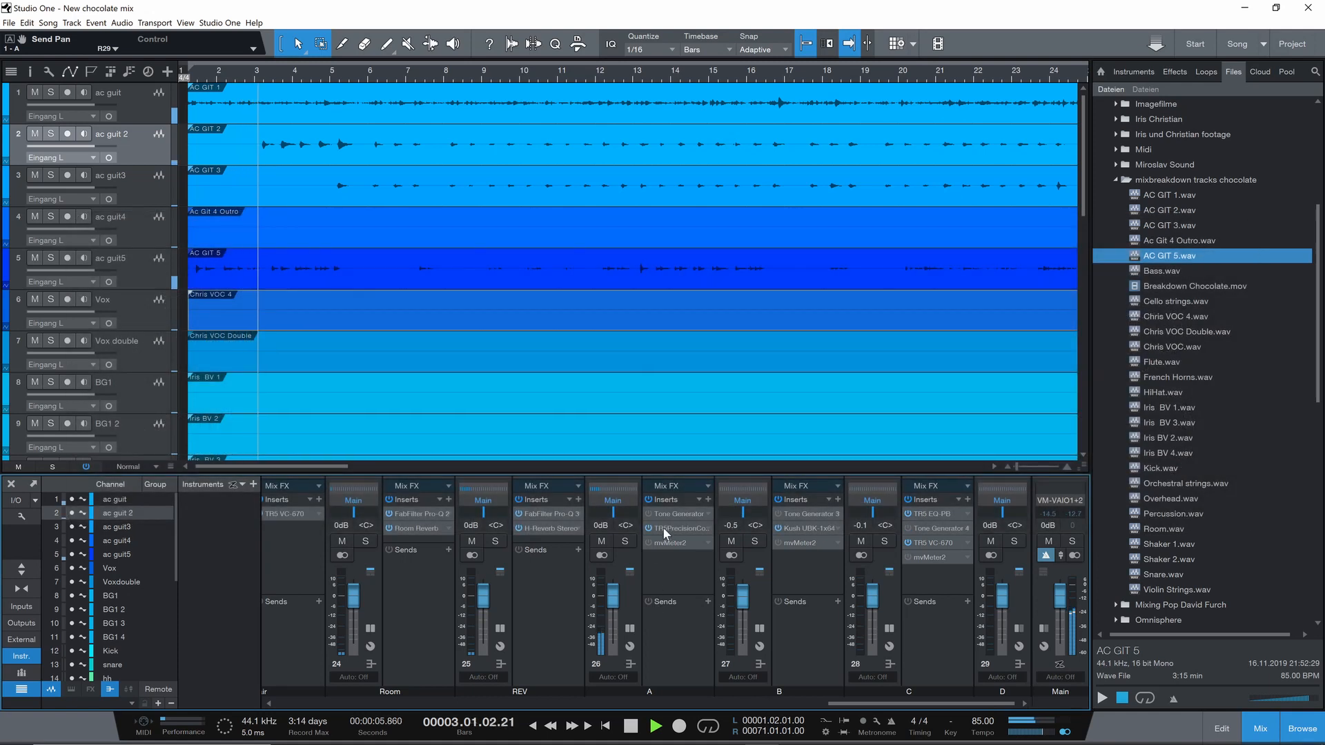
pyautogui.click(663, 529)
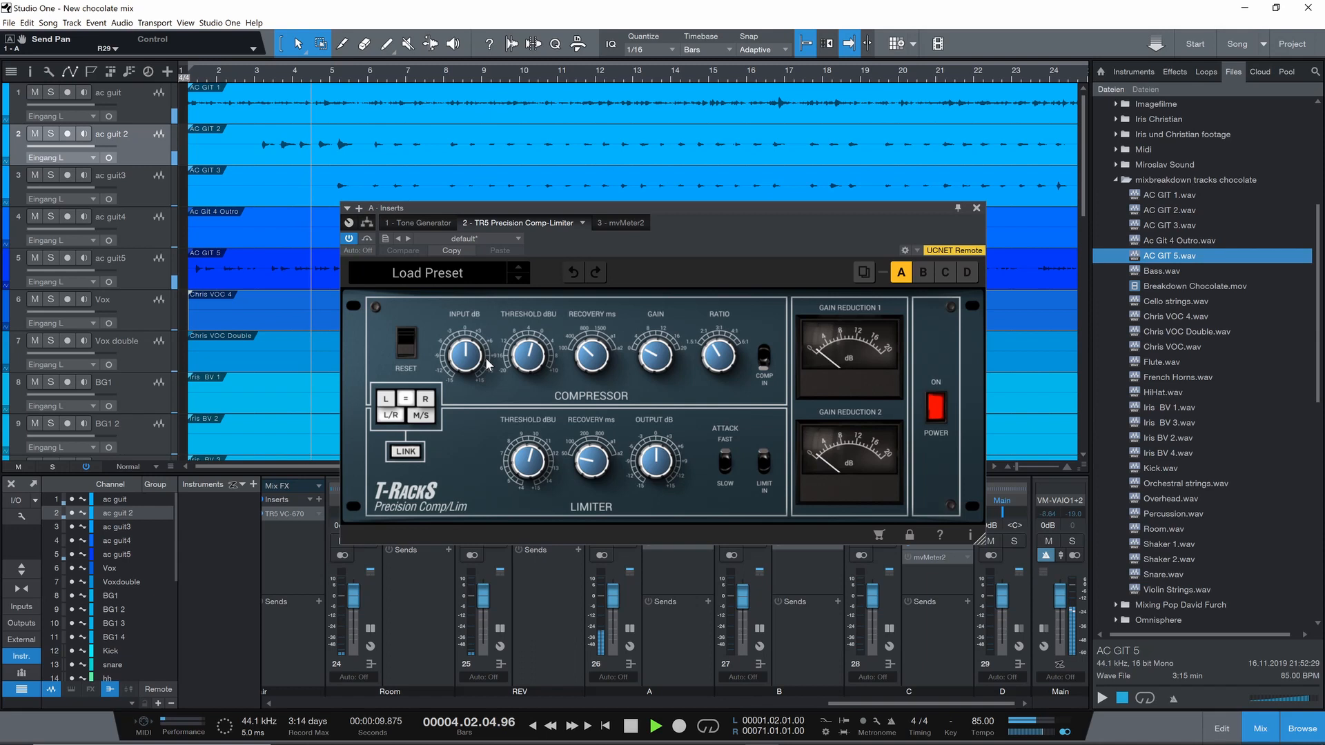
pyautogui.click(976, 208)
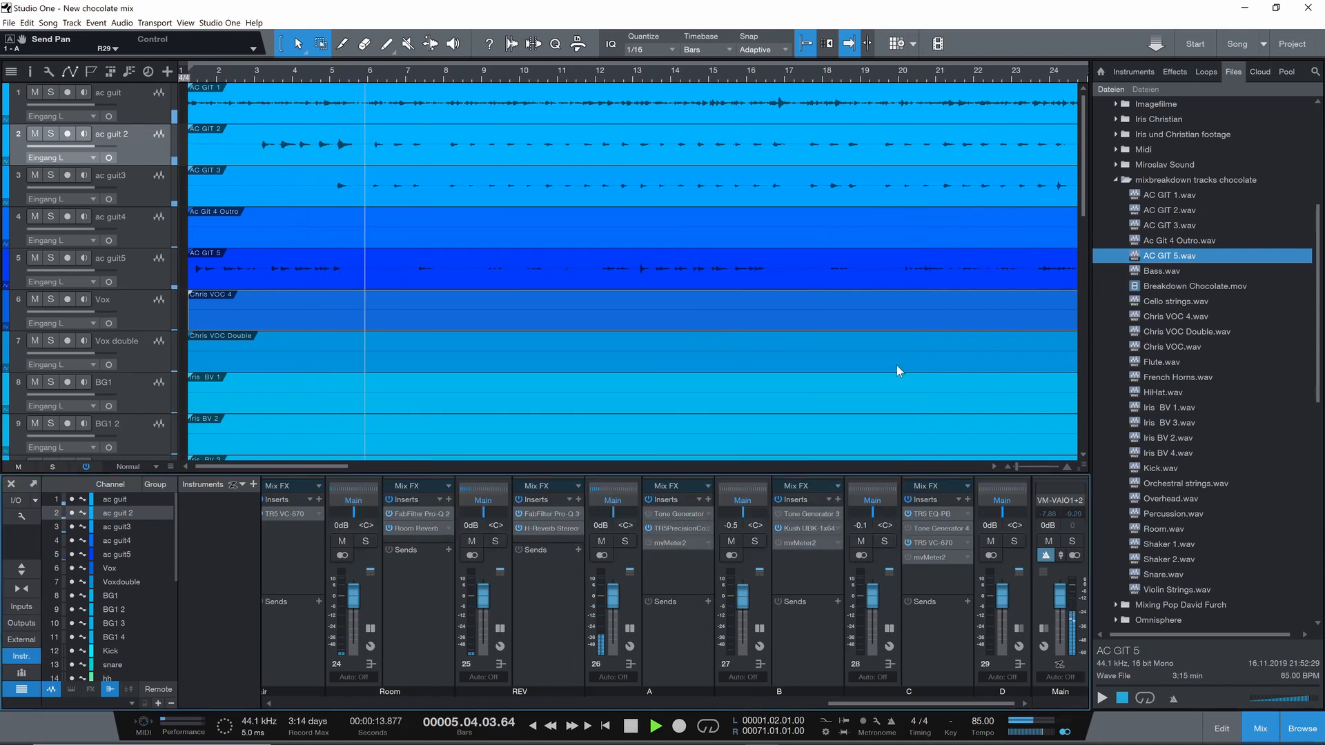
pyautogui.press('space')
# - Switch the A send on all five acoustic guitar channels to the B bus at once
pyautogui.moveTo(904, 701); pyautogui.dragTo(288, 697)
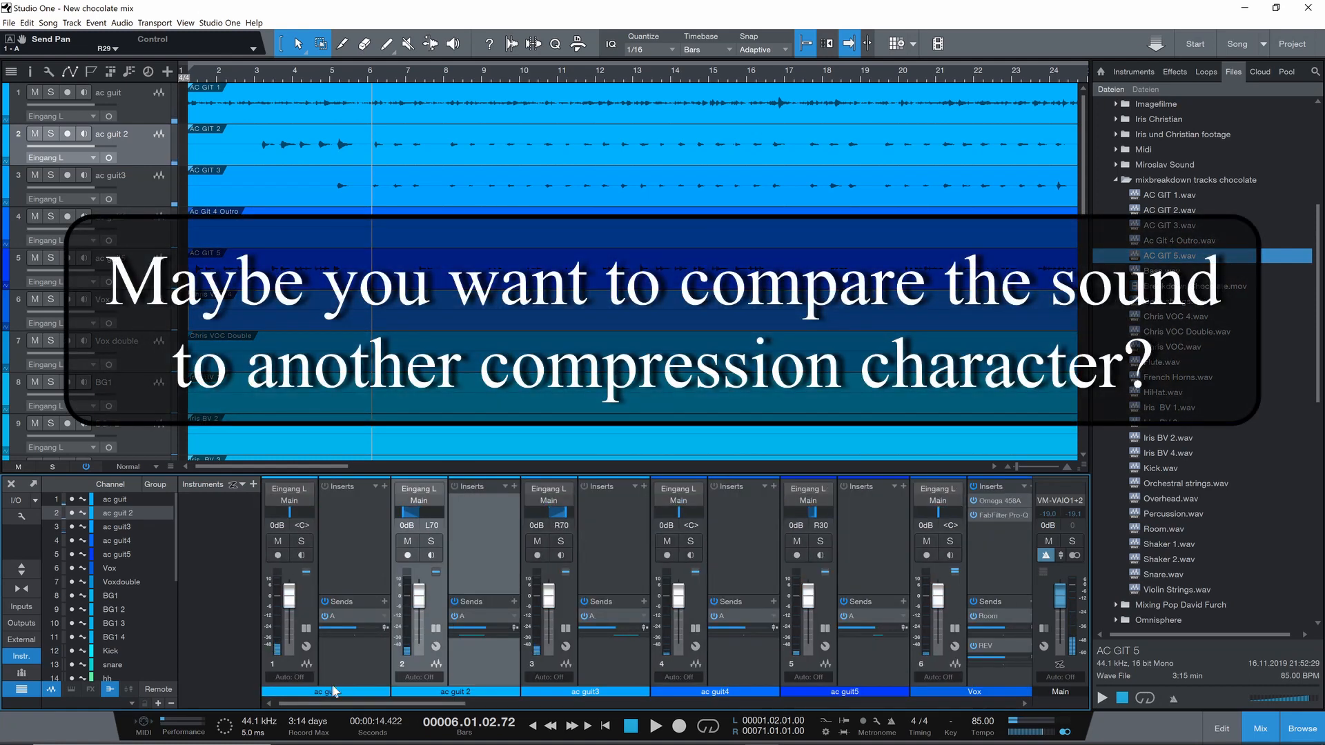
pyautogui.click(304, 598)
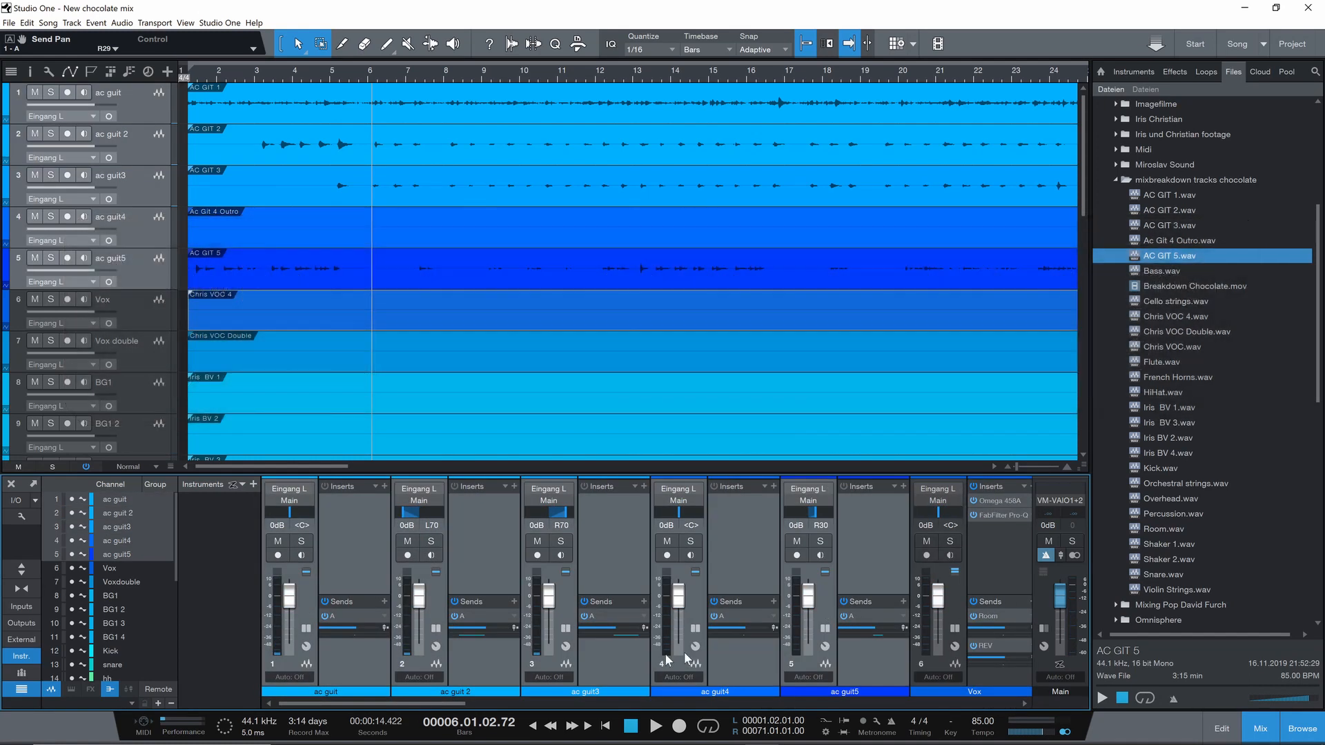
pyautogui.click(383, 611)
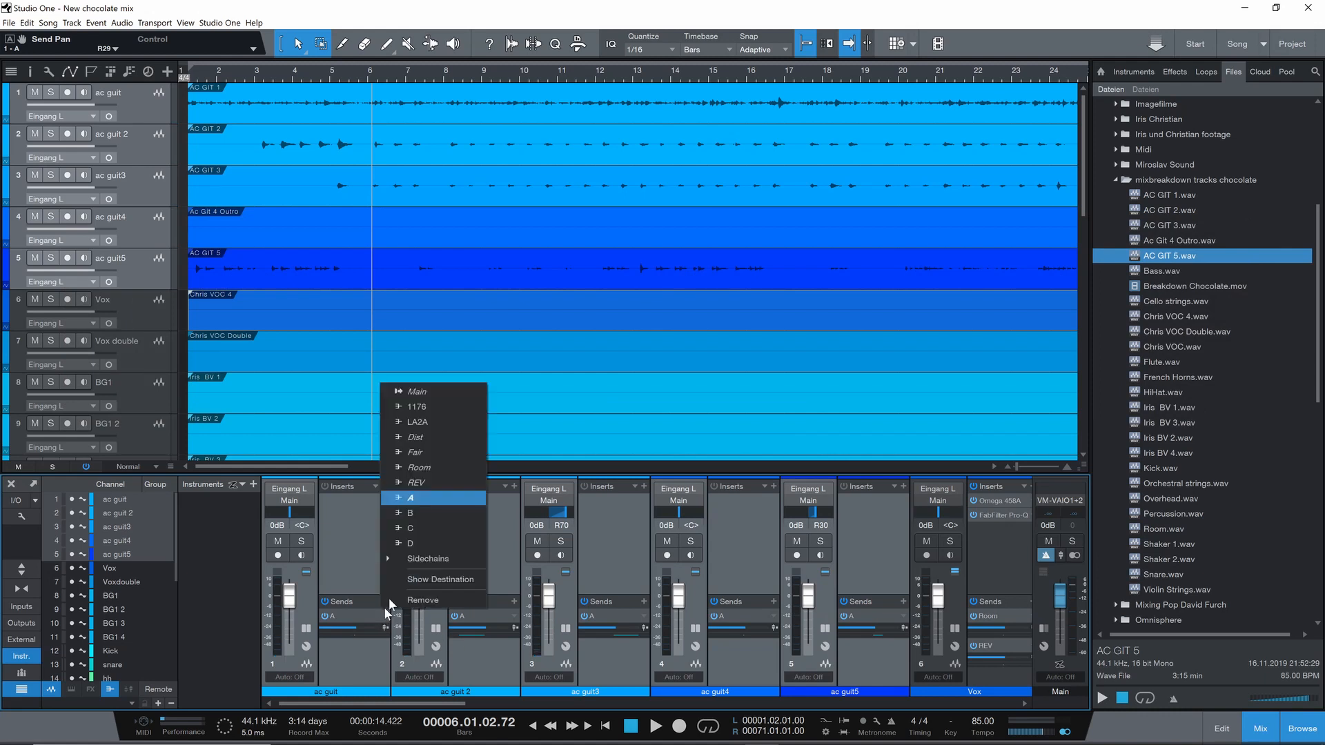
pyautogui.click(404, 522)
# - Play the guitars through the B bus and open its Kush UBK-1 compressor for a look
pyautogui.press('space')
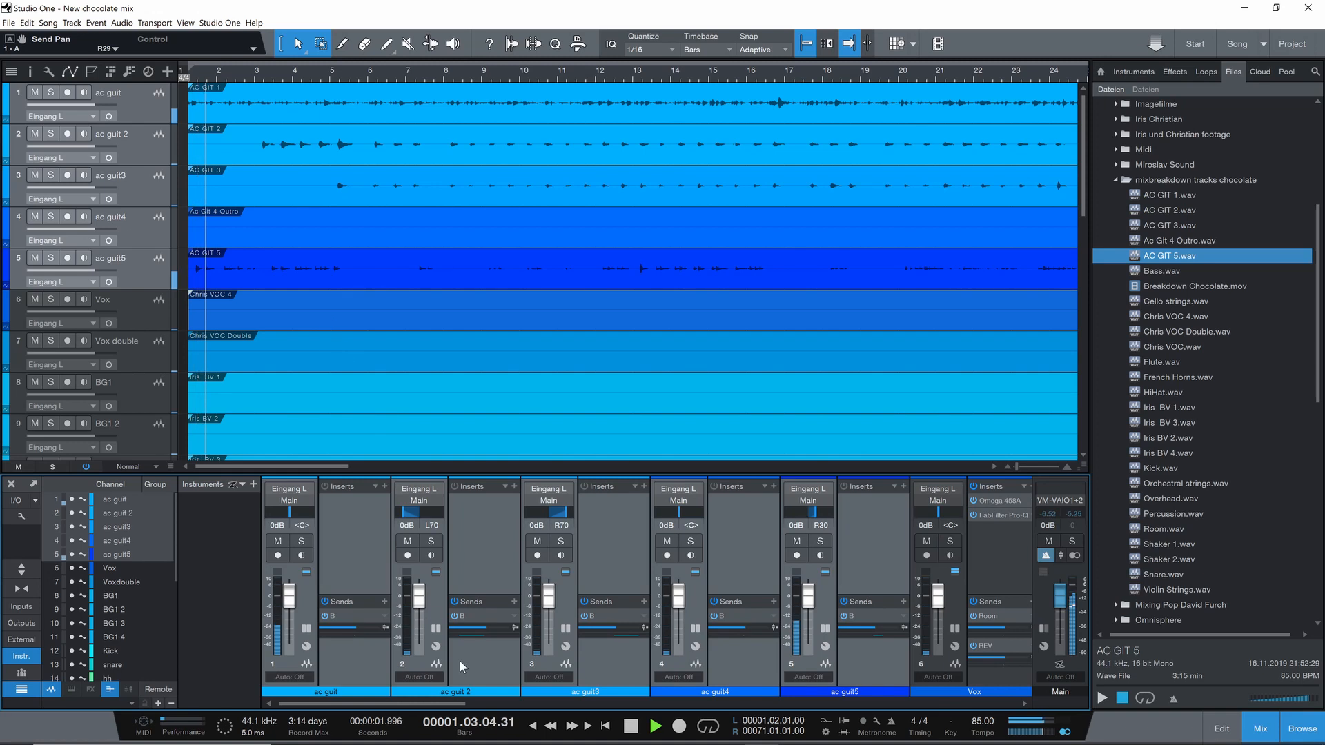
pyautogui.moveTo(452, 702); pyautogui.dragTo(1008, 704)
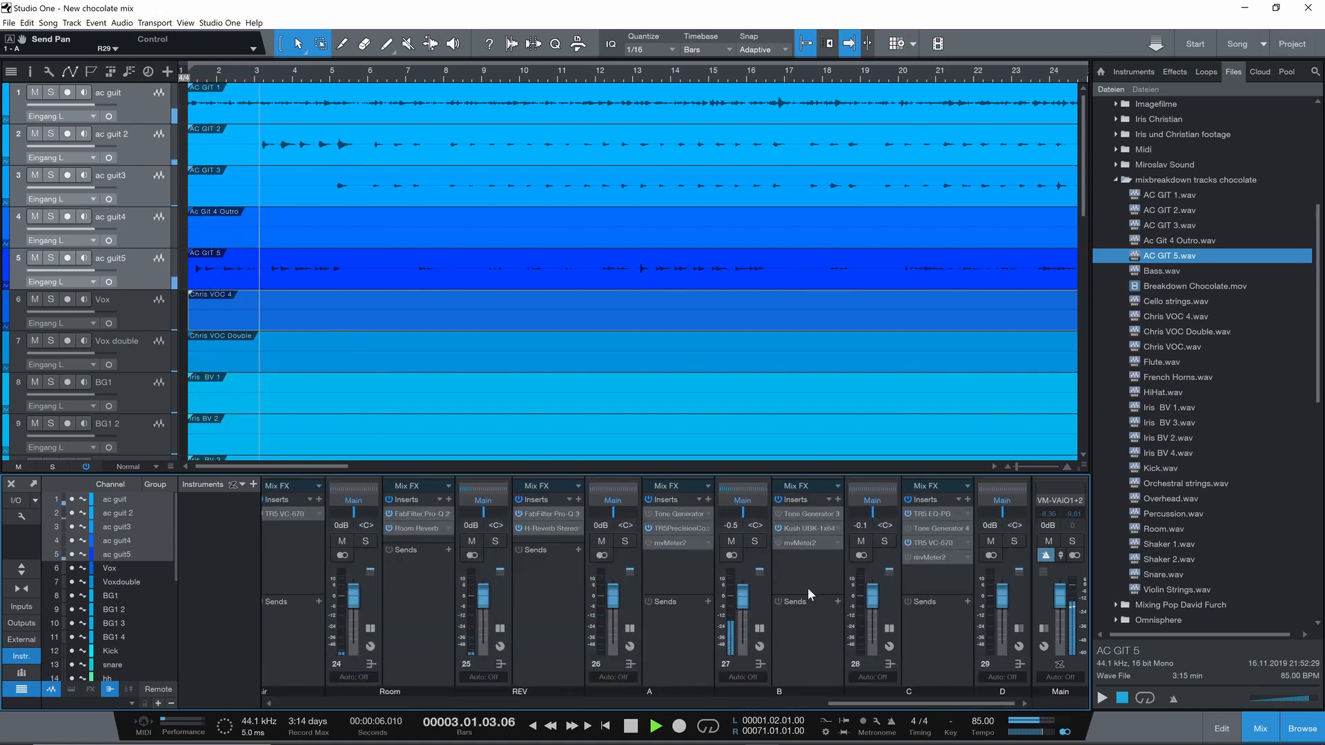
pyautogui.click(816, 529)
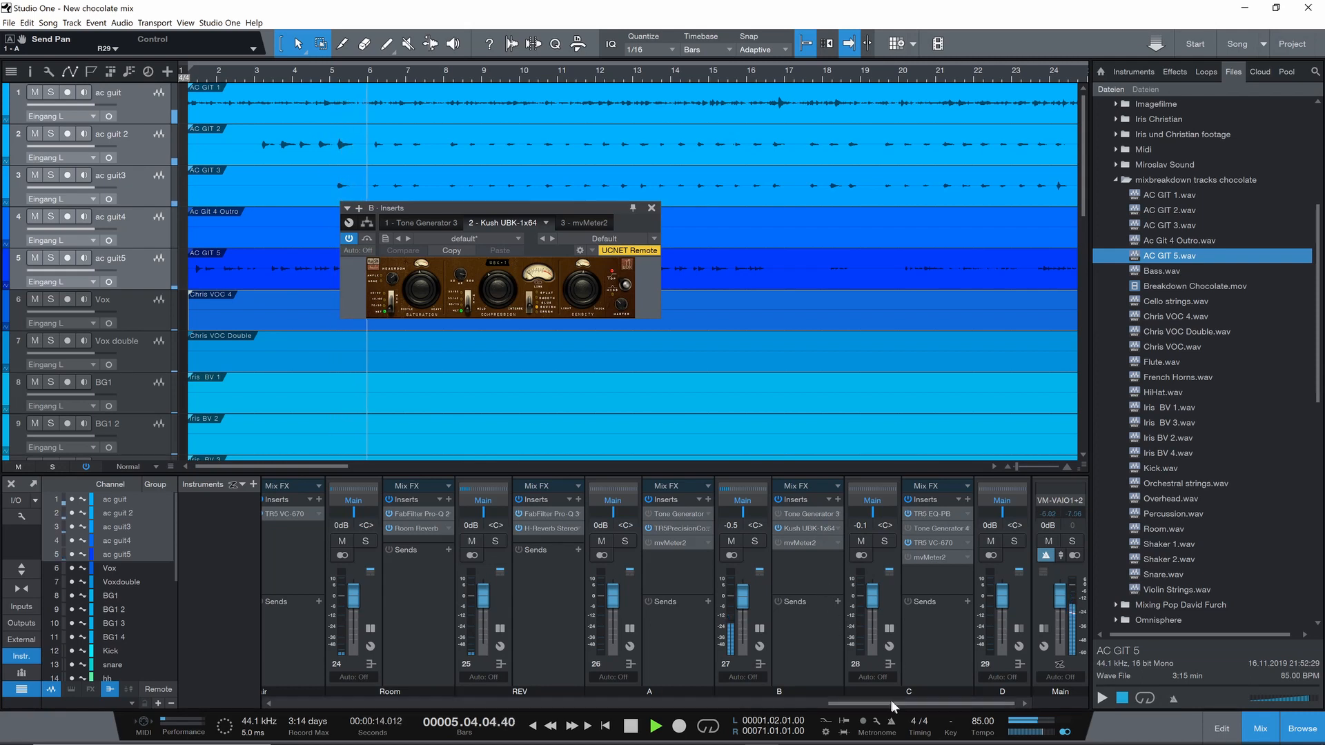
# - Add sends to the A, B and D busses alongside the C send on all five acoustic guitar channels
pyautogui.moveTo(891, 702); pyautogui.dragTo(343, 701)
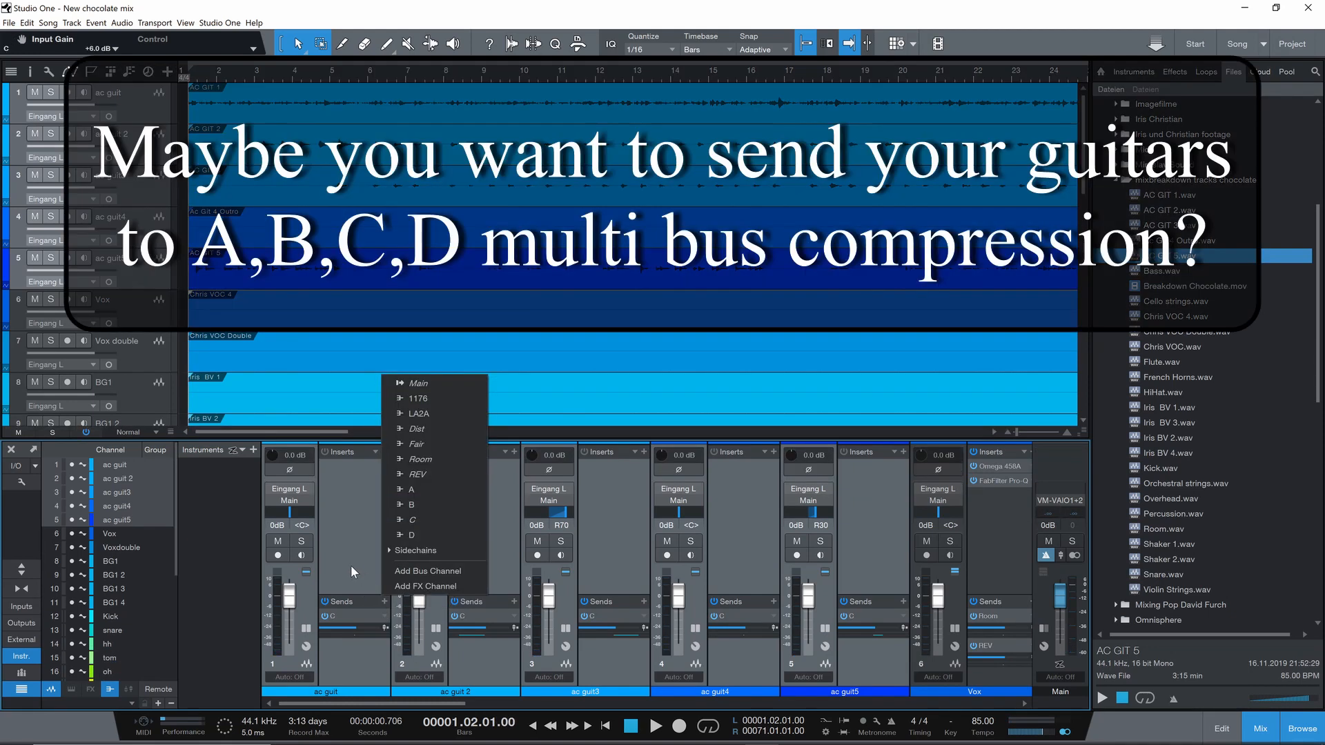
pyautogui.click(403, 490)
pyautogui.click(384, 602)
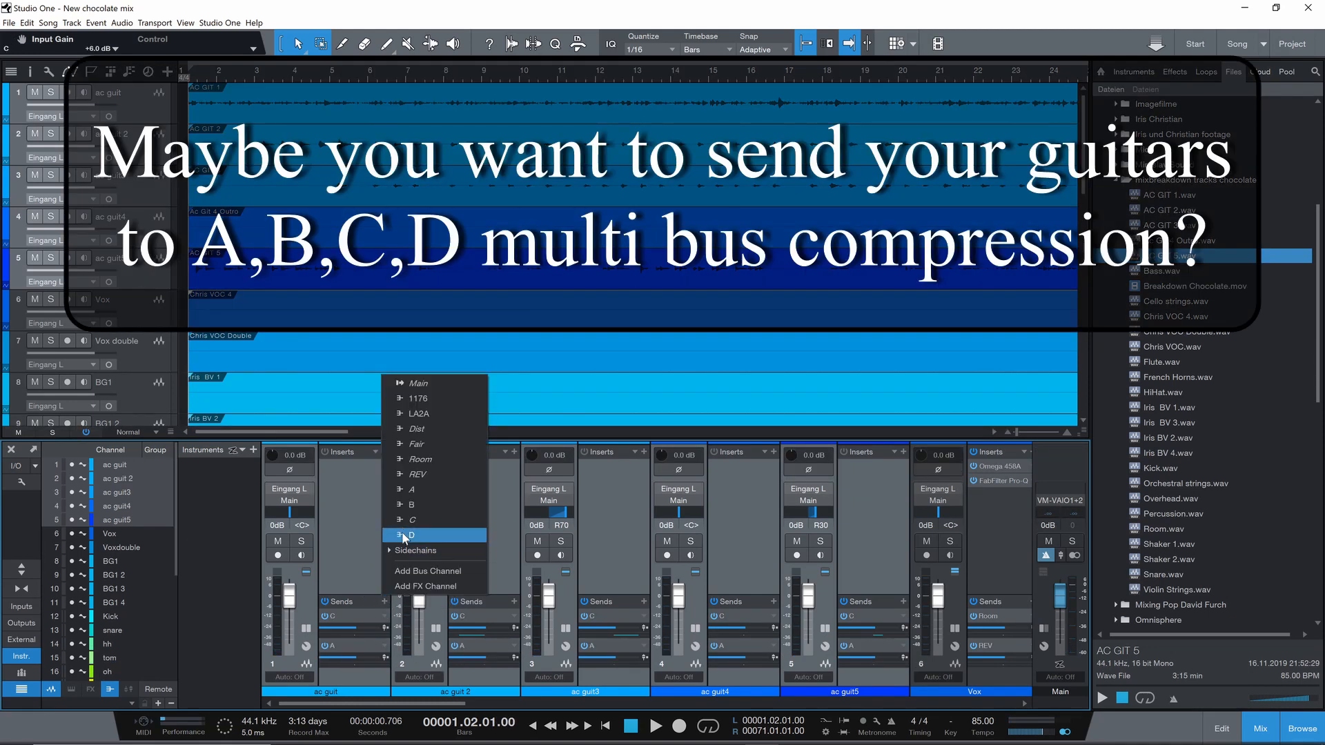
pyautogui.click(407, 516)
pyautogui.click(384, 603)
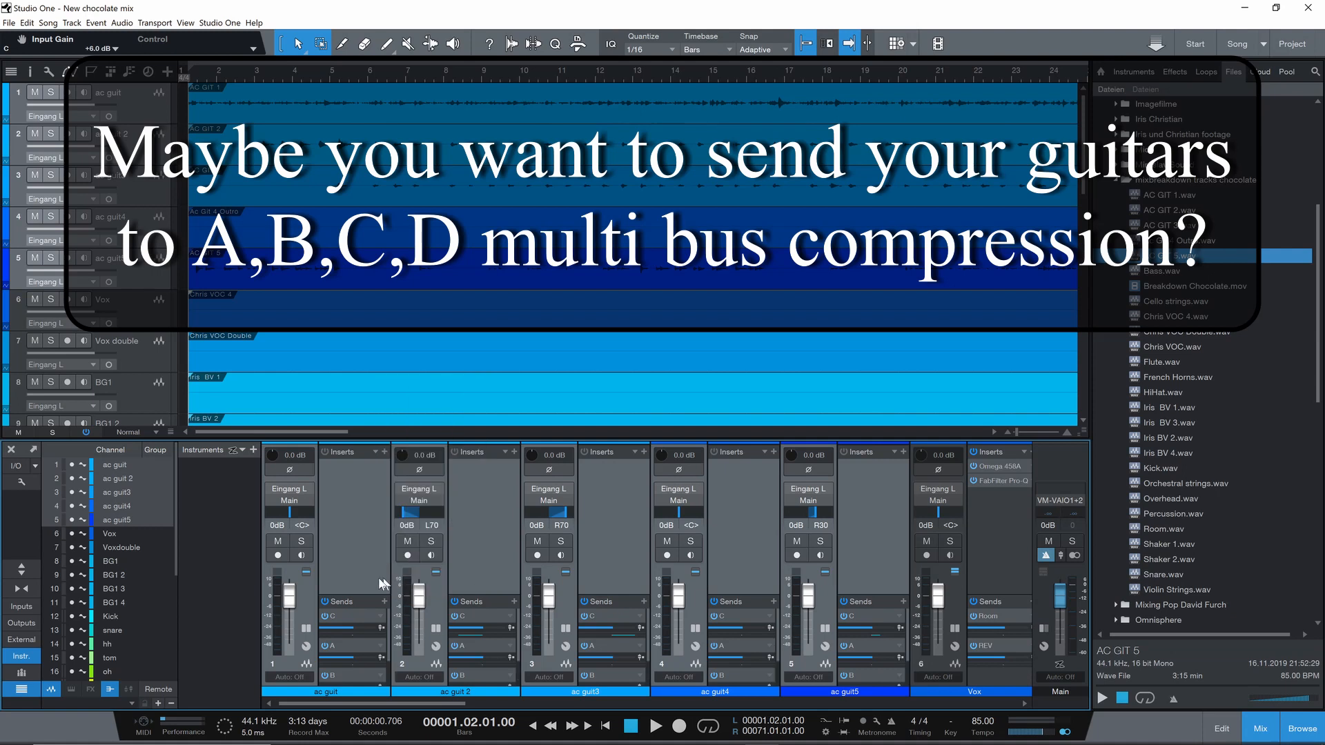
pyautogui.click(407, 536)
# - Arrange the guitar sends in the order A, B, C, D and play the song to audition the multi-bus compression
pyautogui.moveTo(352, 582); pyautogui.dragTo(355, 617)
pyautogui.press('space')
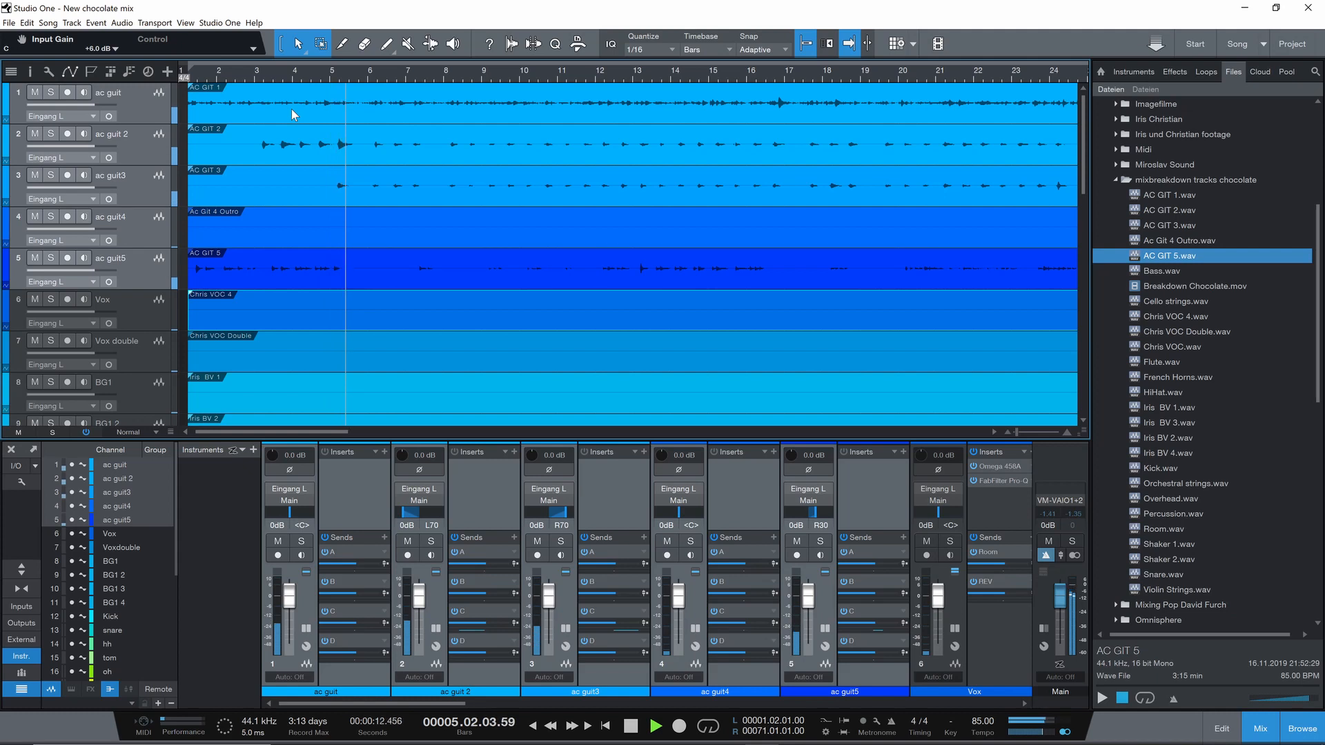
pyautogui.press('space')
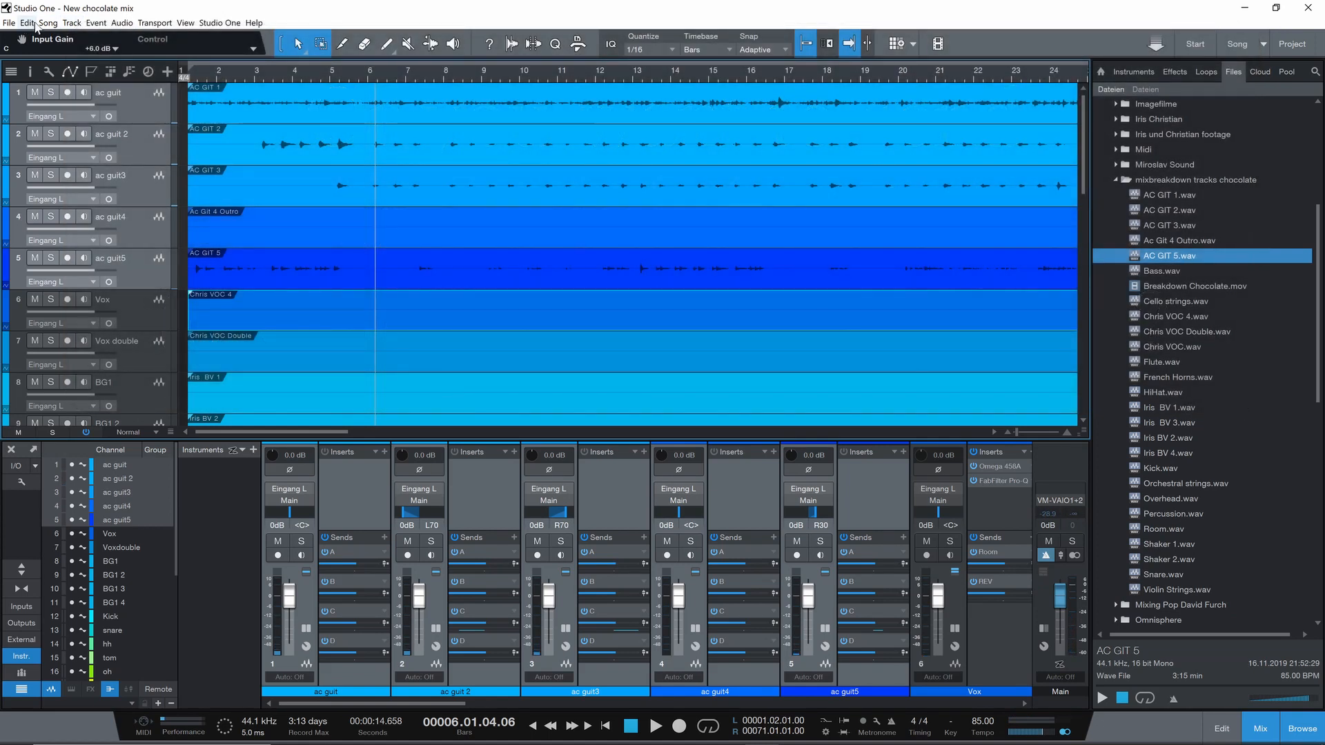
# - Import the AC GIT ROOM and AC GIT REV channels from the Mix template song using Import Song Data
pyautogui.click(47, 23)
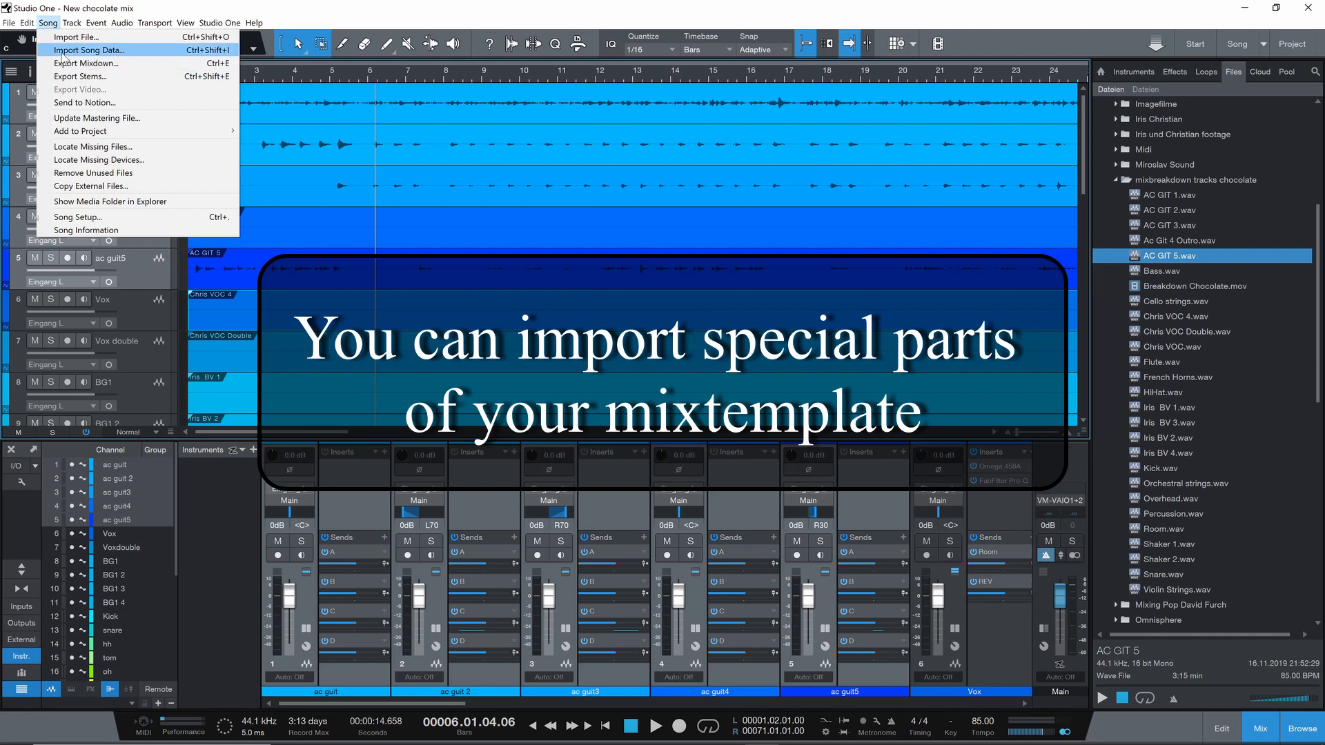
pyautogui.click(76, 38)
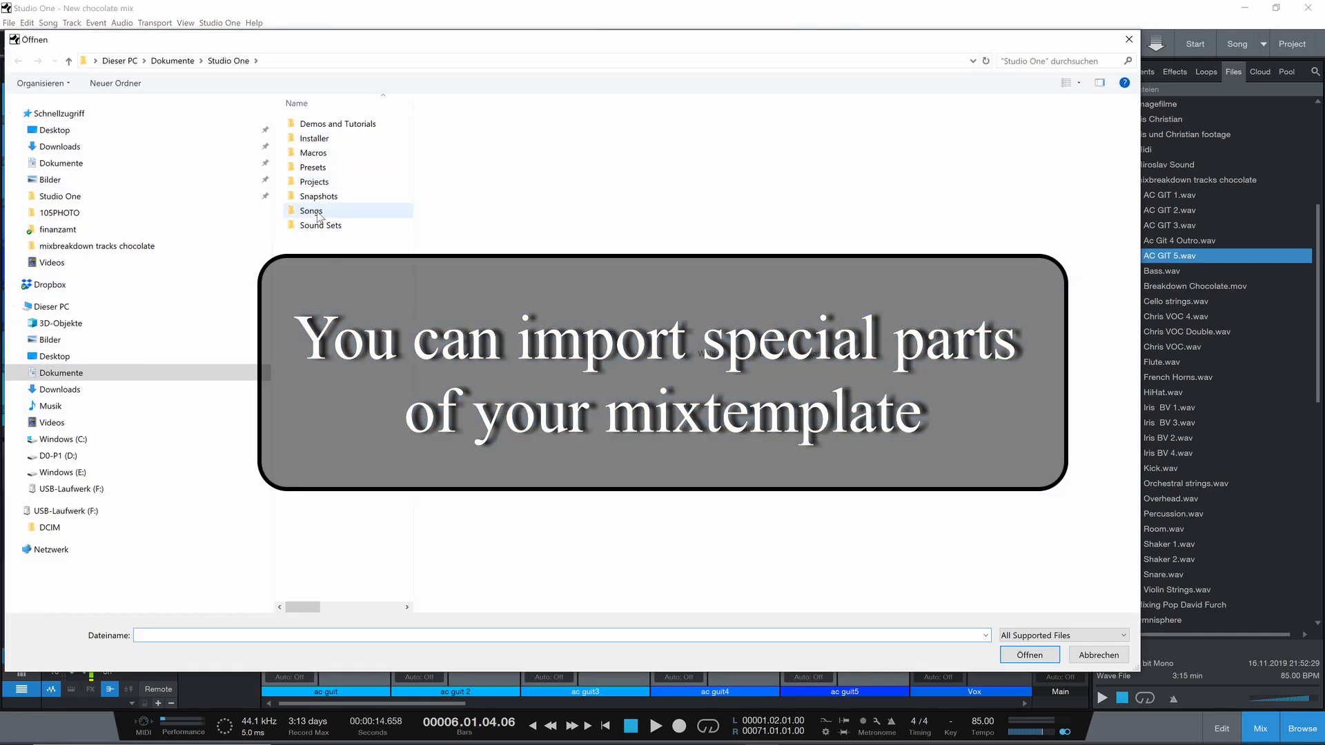
pyautogui.doubleClick(319, 212)
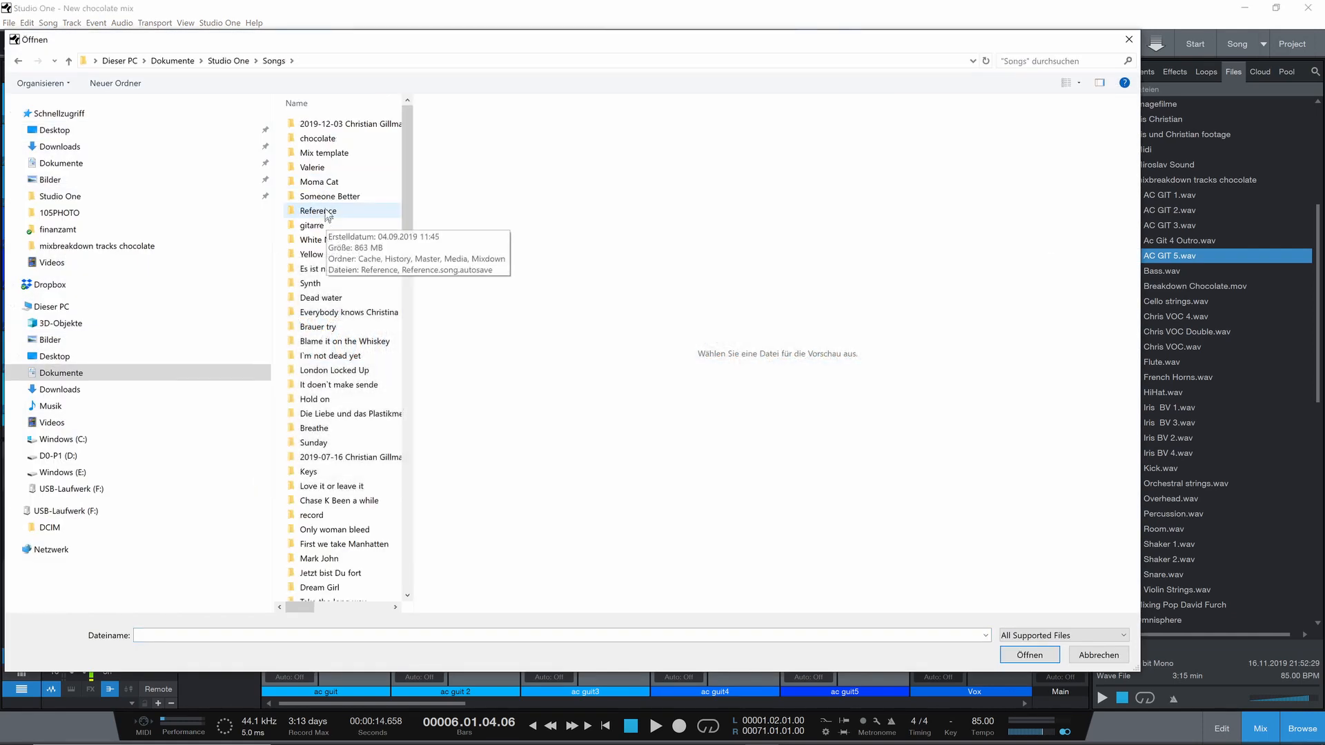
pyautogui.doubleClick(320, 153)
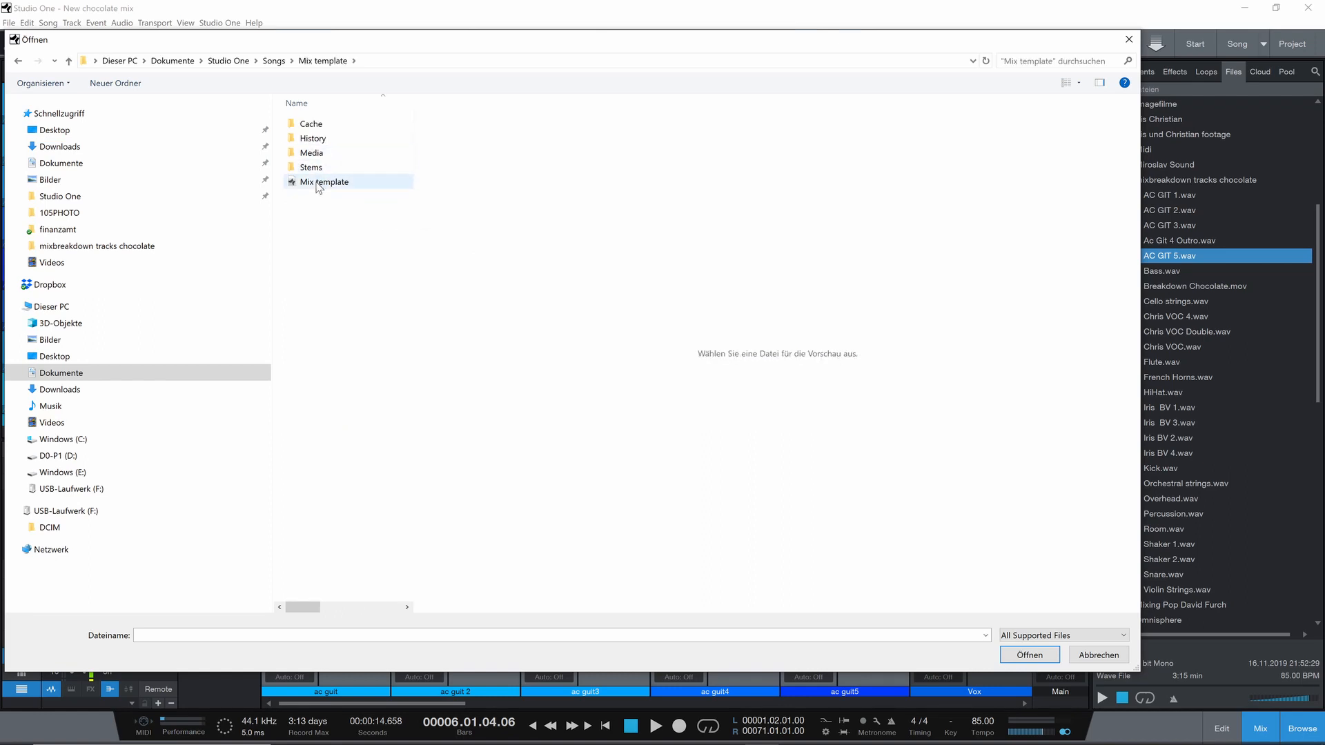
pyautogui.doubleClick(317, 182)
pyautogui.scroll(-7, 531, 368)
pyautogui.scroll(-5, 529, 345)
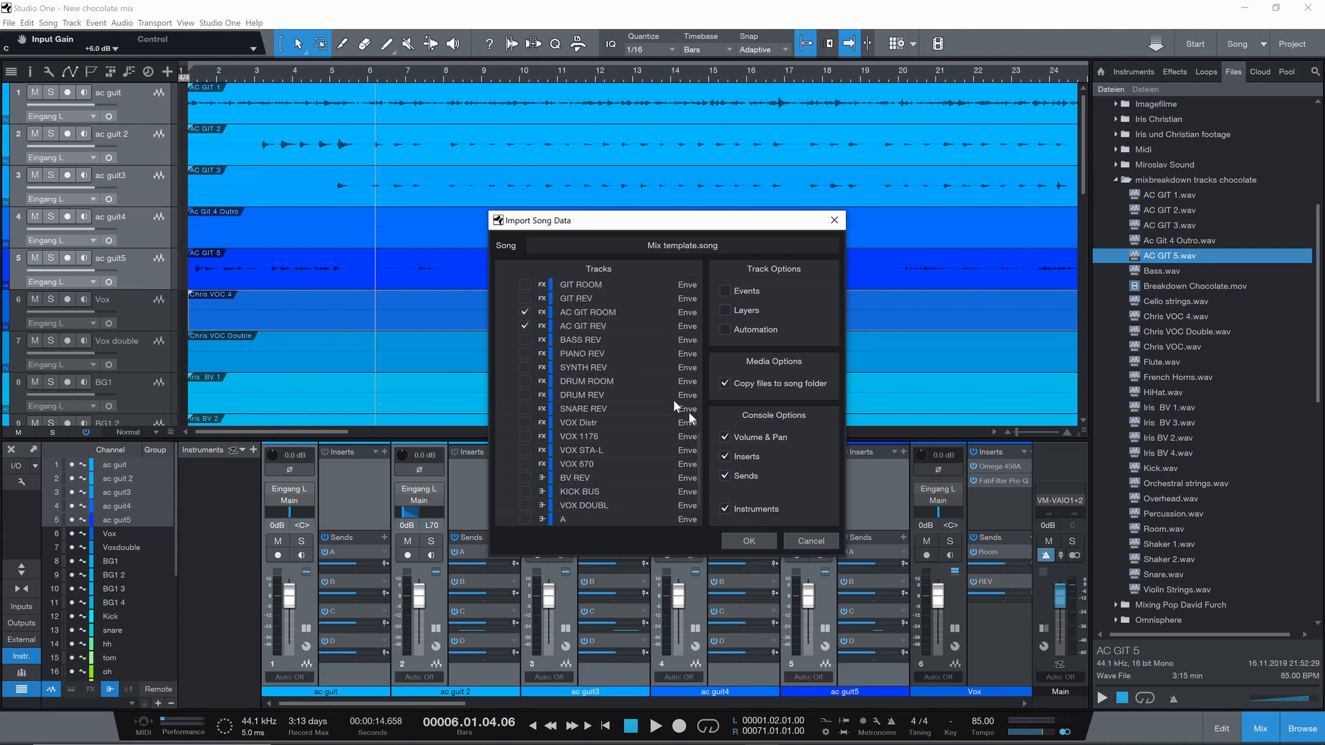
pyautogui.click(747, 542)
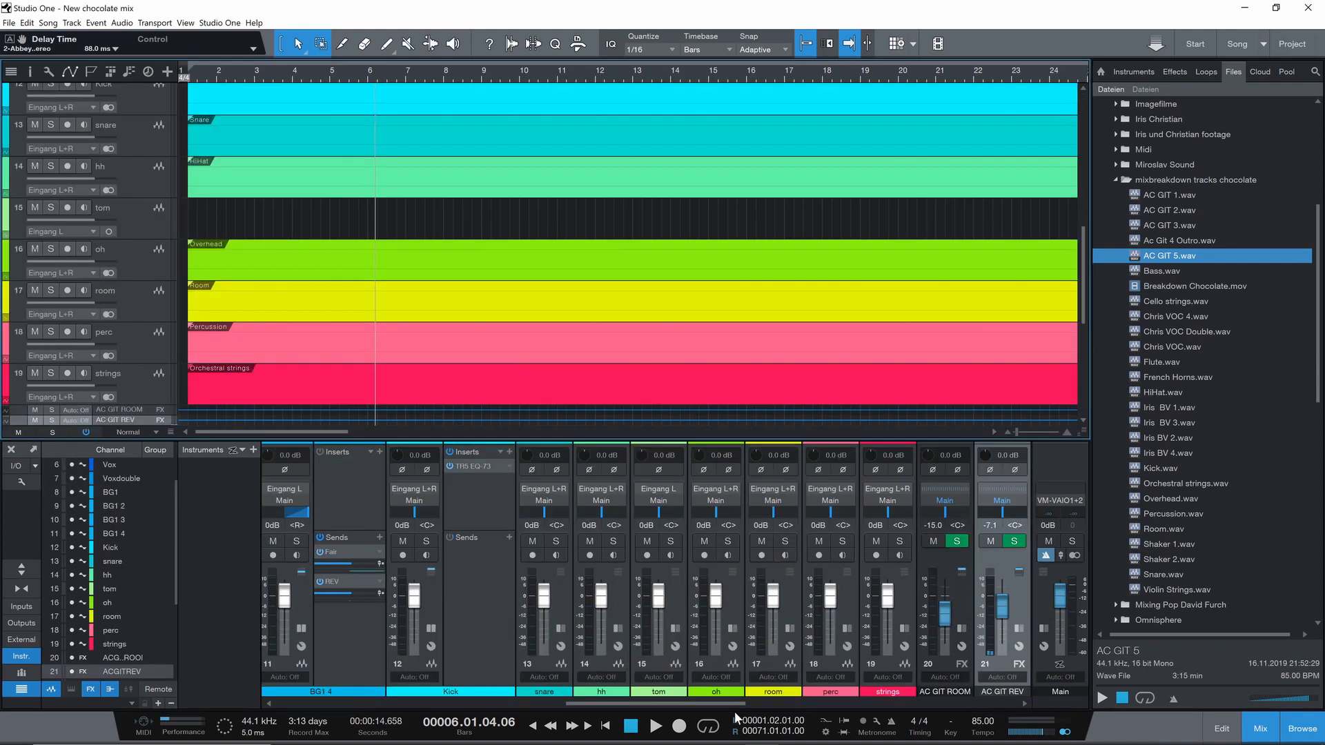
# - Add sends to AC GIT ROOM and AC GIT REV on the ac guit channel
pyautogui.moveTo(731, 704); pyautogui.dragTo(365, 703)
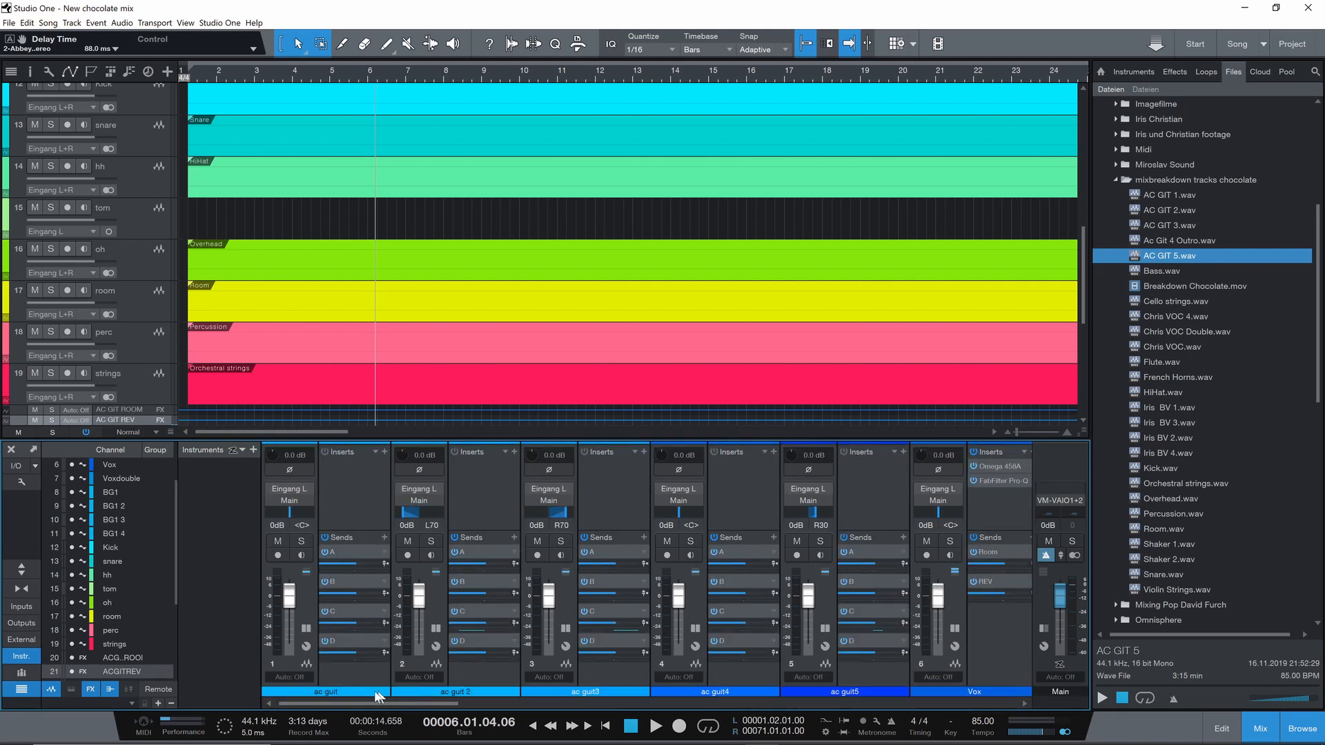
pyautogui.click(383, 538)
pyautogui.click(400, 456)
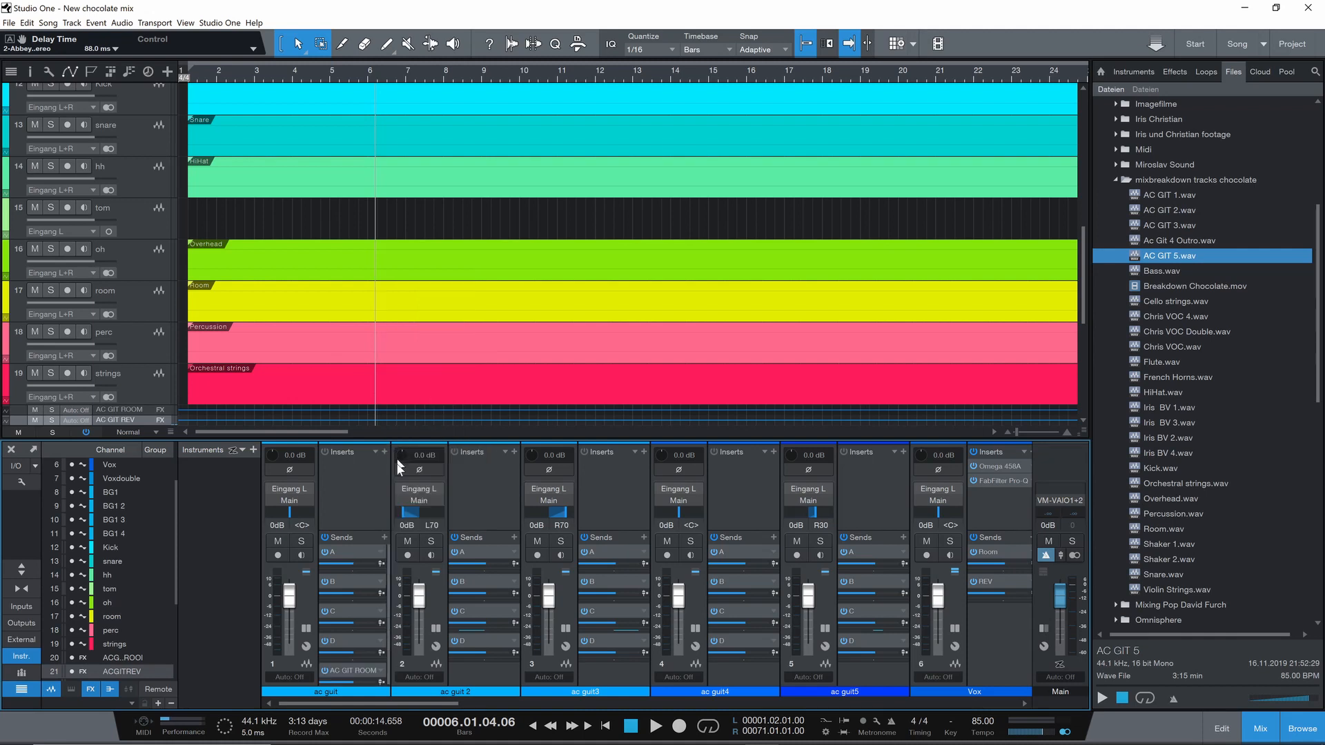
pyautogui.click(382, 534)
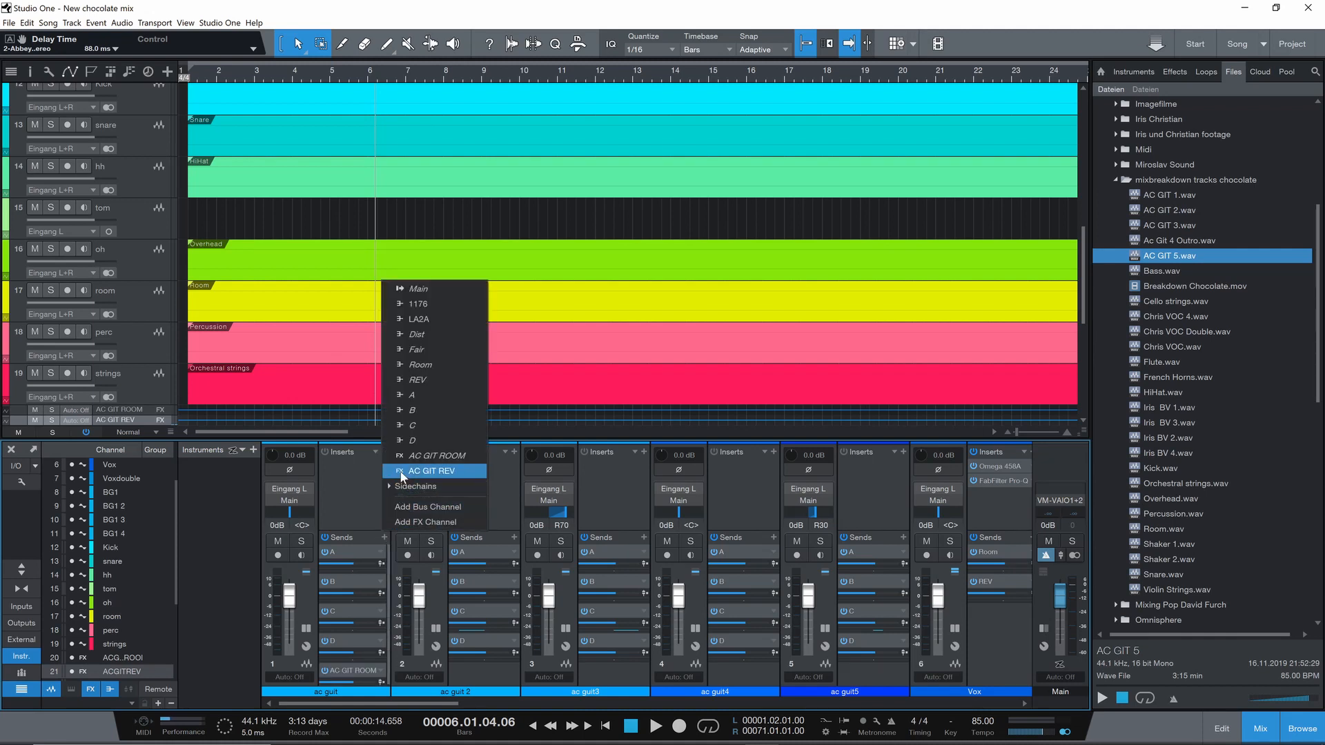
pyautogui.click(410, 471)
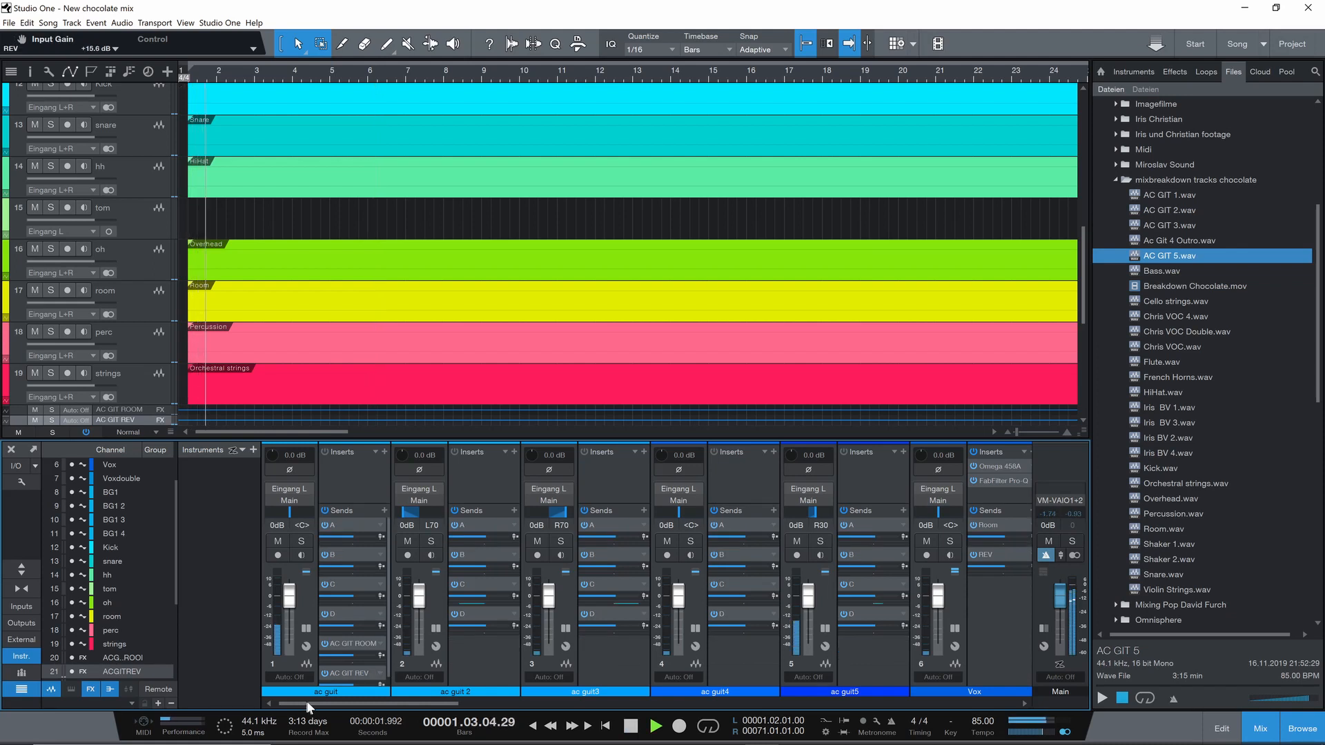
# - Set AC GIT ROOM's volume to -0.5 dB and AC GIT REV's to +0.4 dB during playback, and expand both channels' inserts
pyautogui.moveTo(314, 704); pyautogui.dragTo(651, 712)
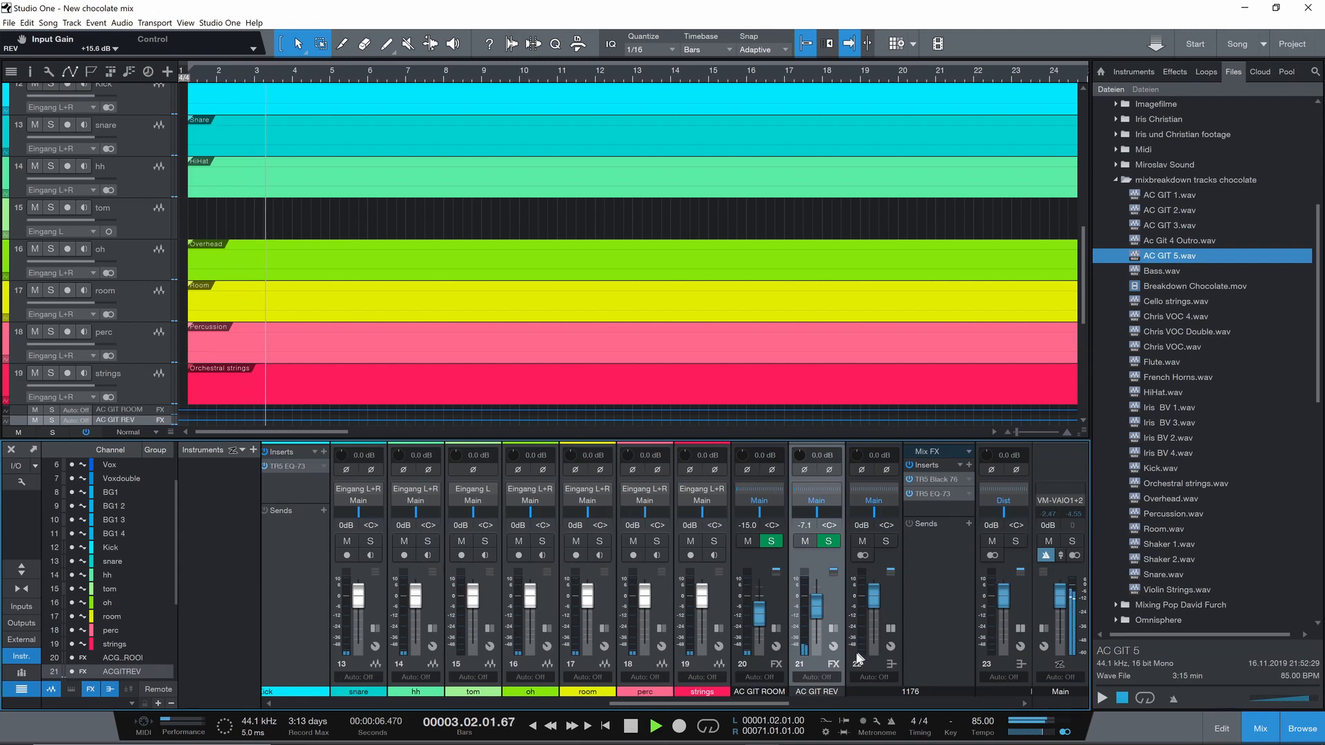
pyautogui.moveTo(758, 613)
pyautogui.mouseDown()
pyautogui.moveTo(762, 590)
pyautogui.moveTo(816, 595)
pyautogui.moveTo(763, 603)
pyautogui.mouseUp()
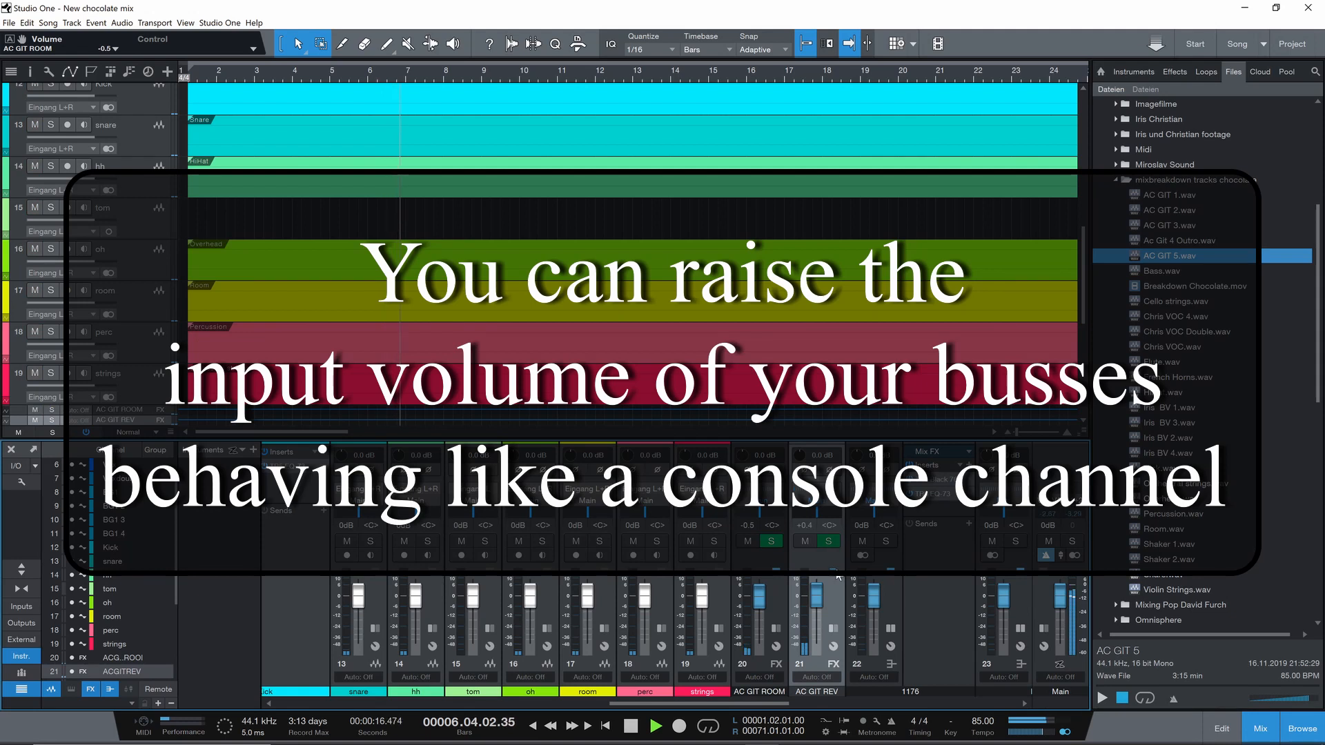
pyautogui.click(834, 628)
pyautogui.click(775, 628)
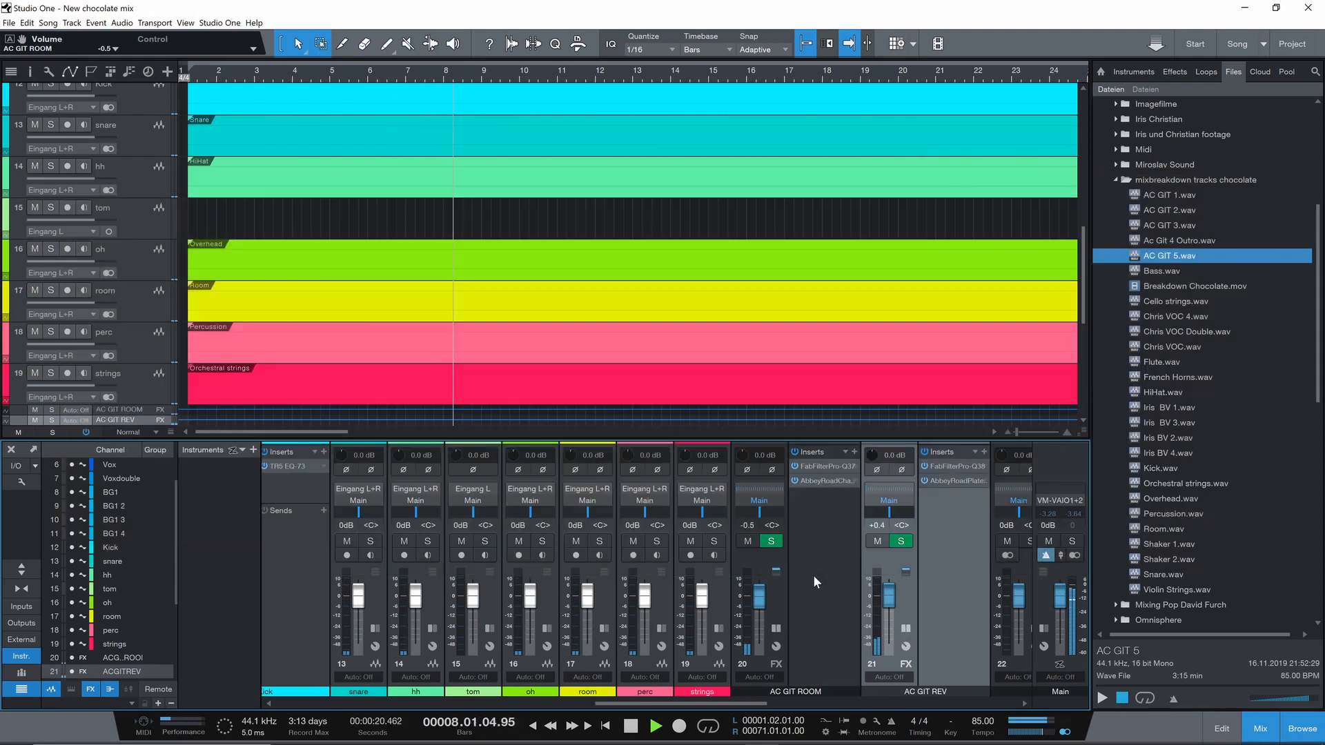
# - Raise the input gain to +4.6 dB on AC GIT ROOM and +3.1 dB on AC GIT REV, and slightly lower AC GIT REV's fader
pyautogui.moveTo(739, 454); pyautogui.dragTo(740, 450)
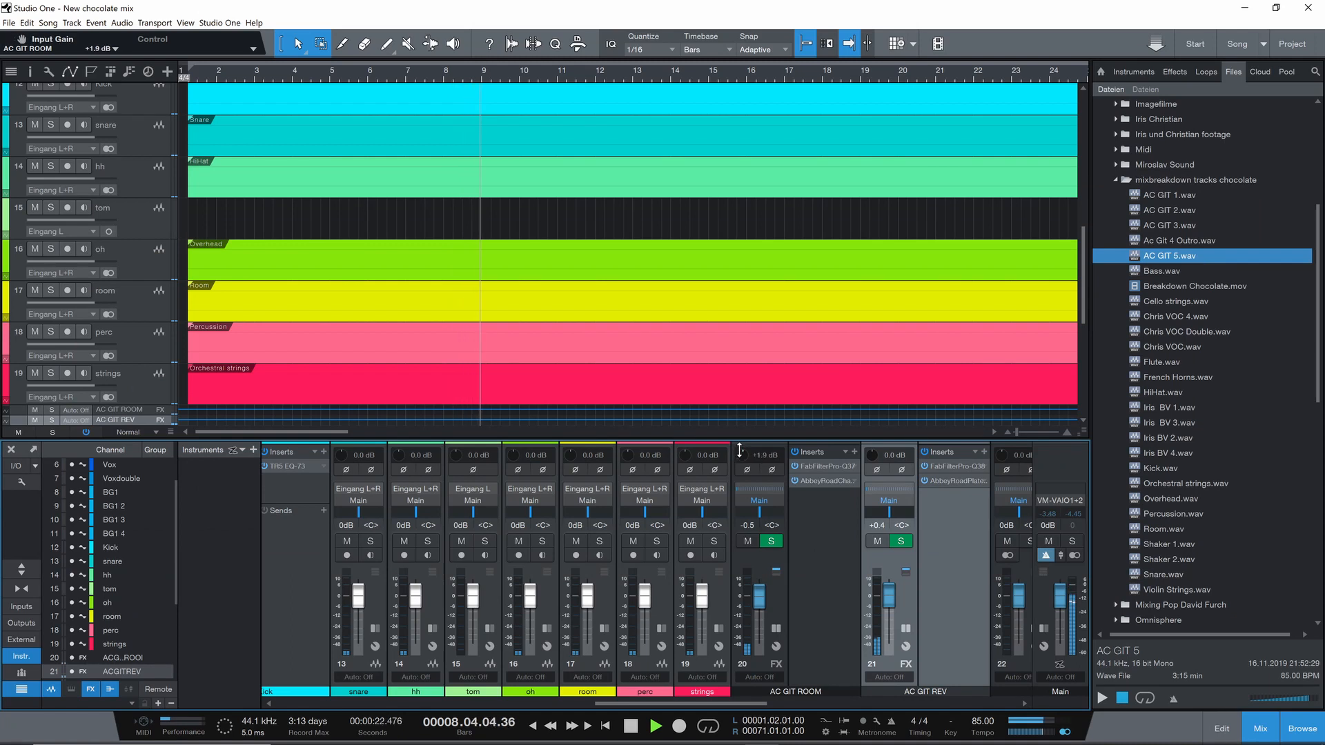
pyautogui.moveTo(870, 453); pyautogui.dragTo(869, 442)
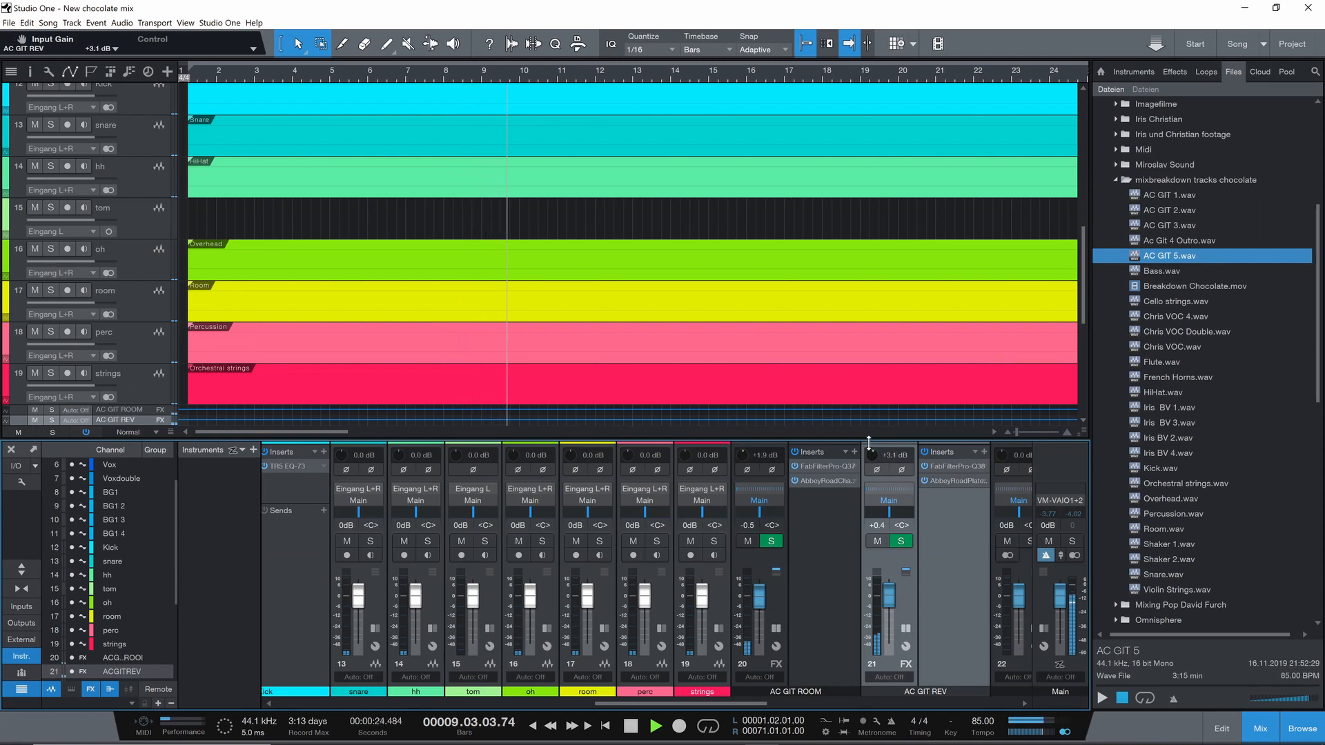
pyautogui.moveTo(740, 453); pyautogui.dragTo(741, 449)
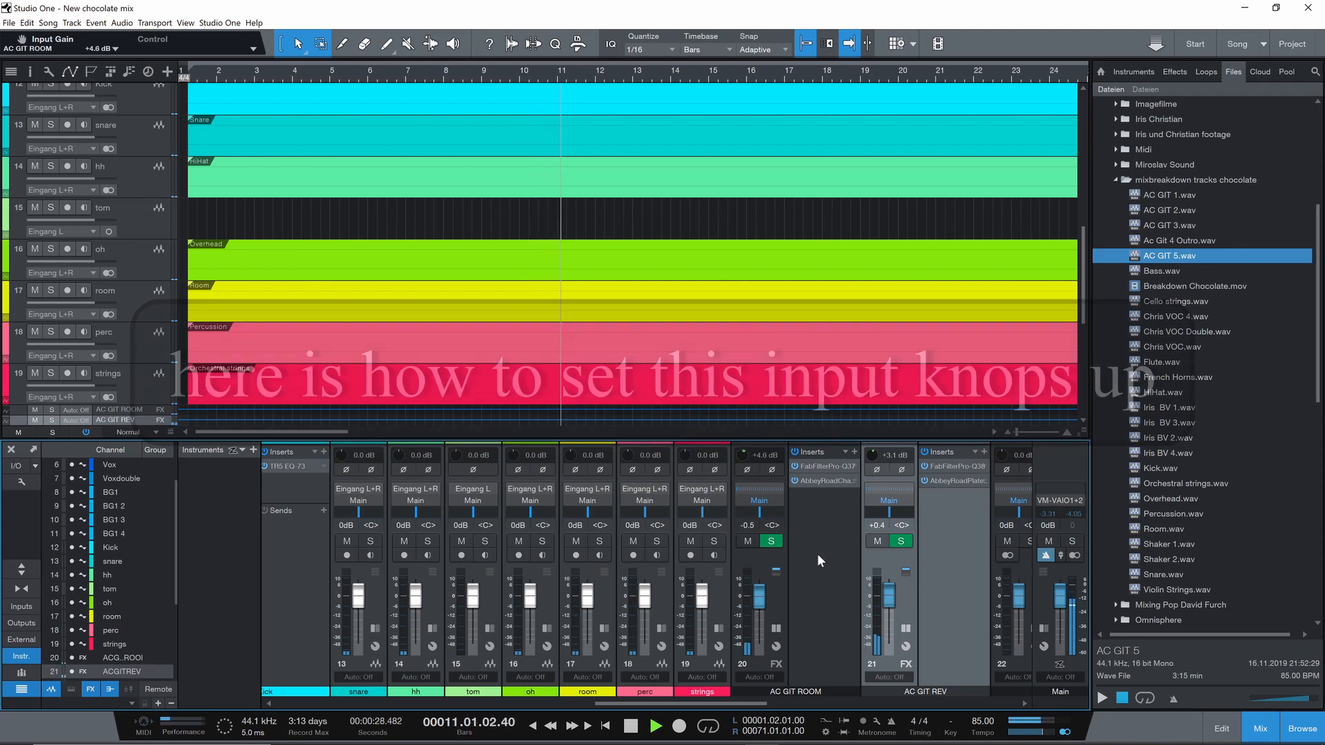
pyautogui.moveTo(891, 599); pyautogui.dragTo(892, 605)
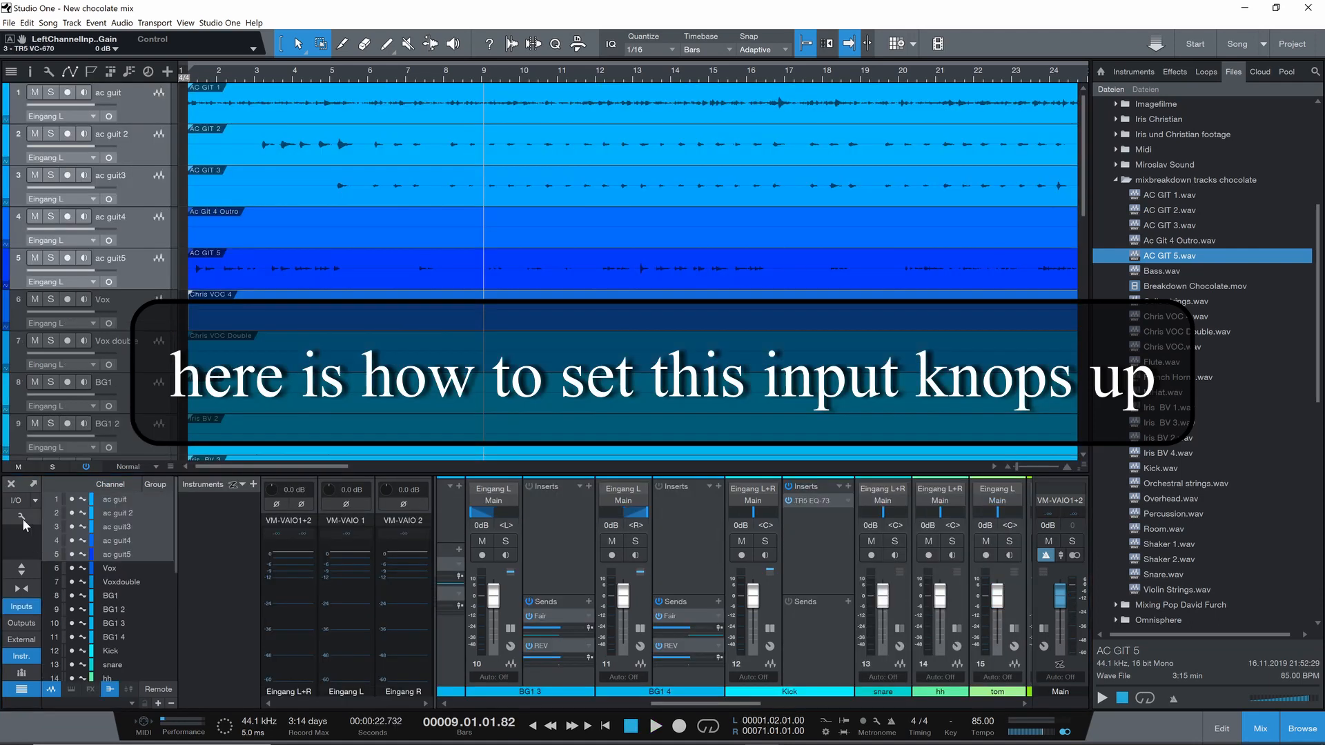
# - Enable Input controls as a channel component in the console options
pyautogui.click(22, 519)
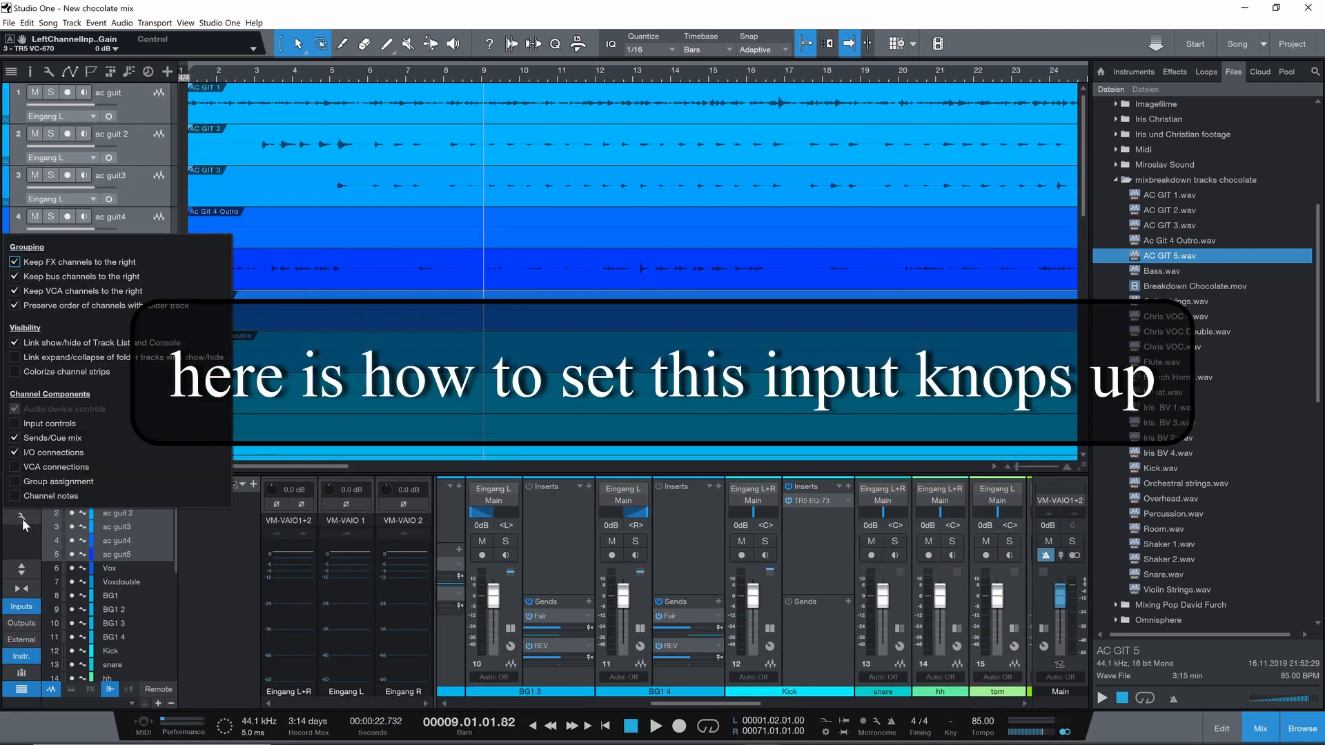
pyautogui.click(17, 422)
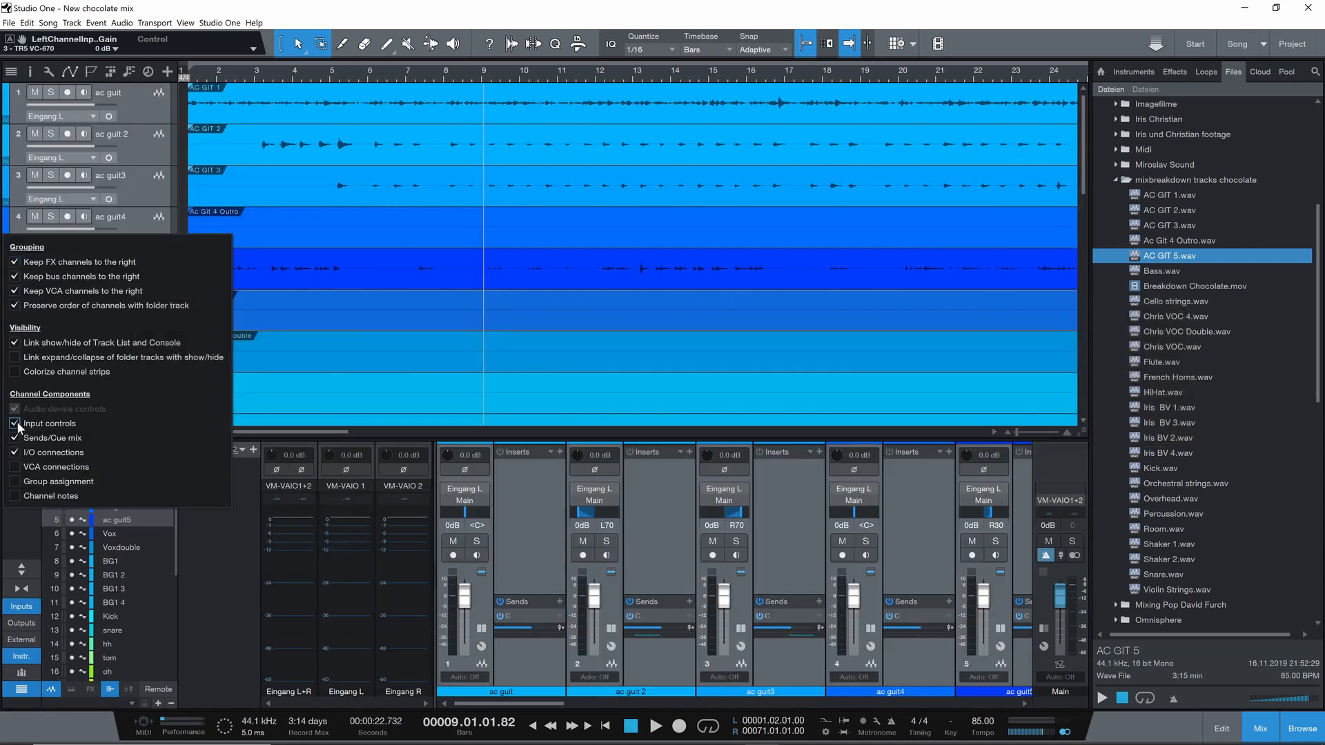
pyautogui.click(13, 541)
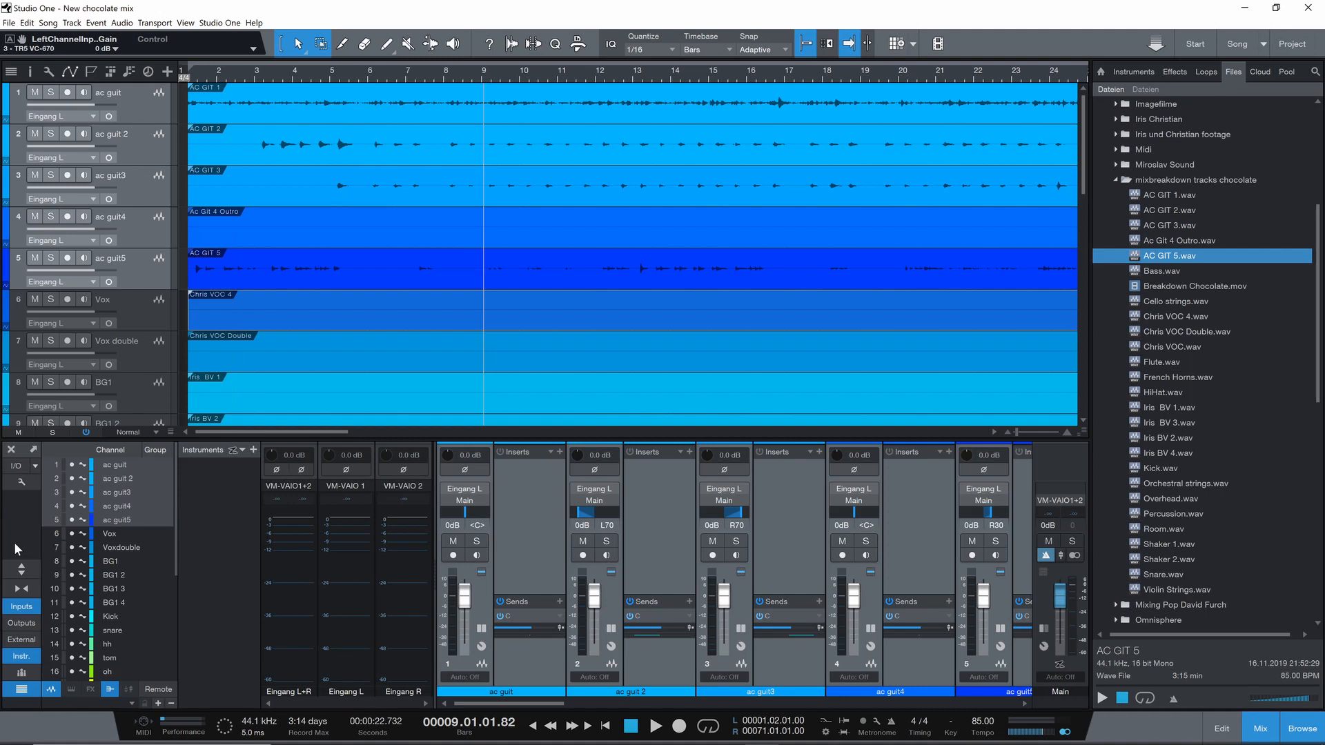